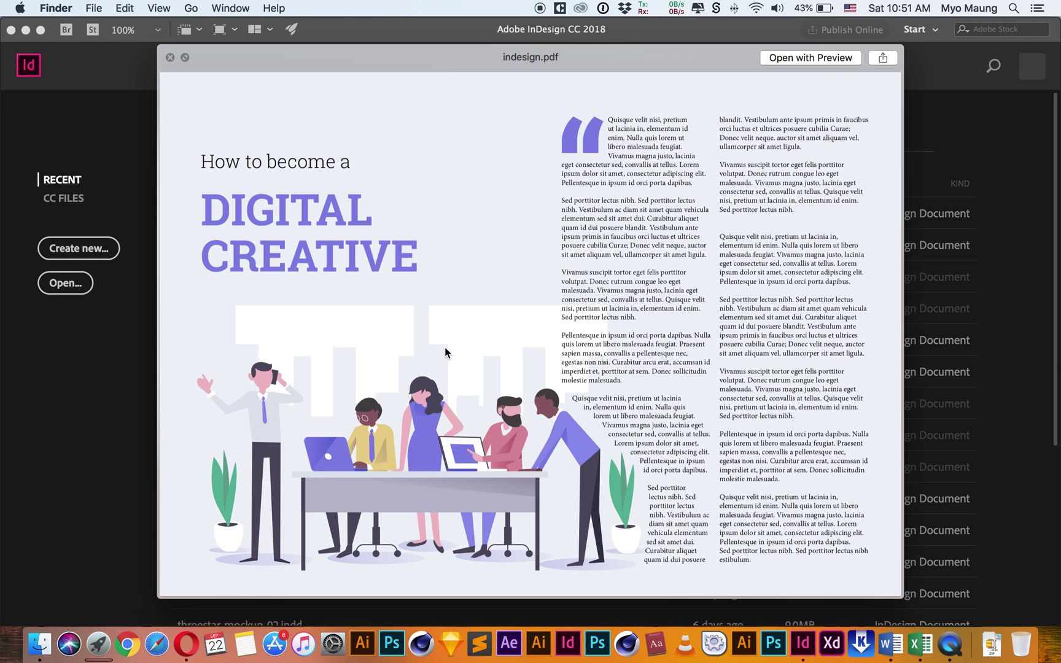
# Close the PDF preview, switch to InDesign and start a new print document with the A4 preset
pyautogui.click(170, 59)
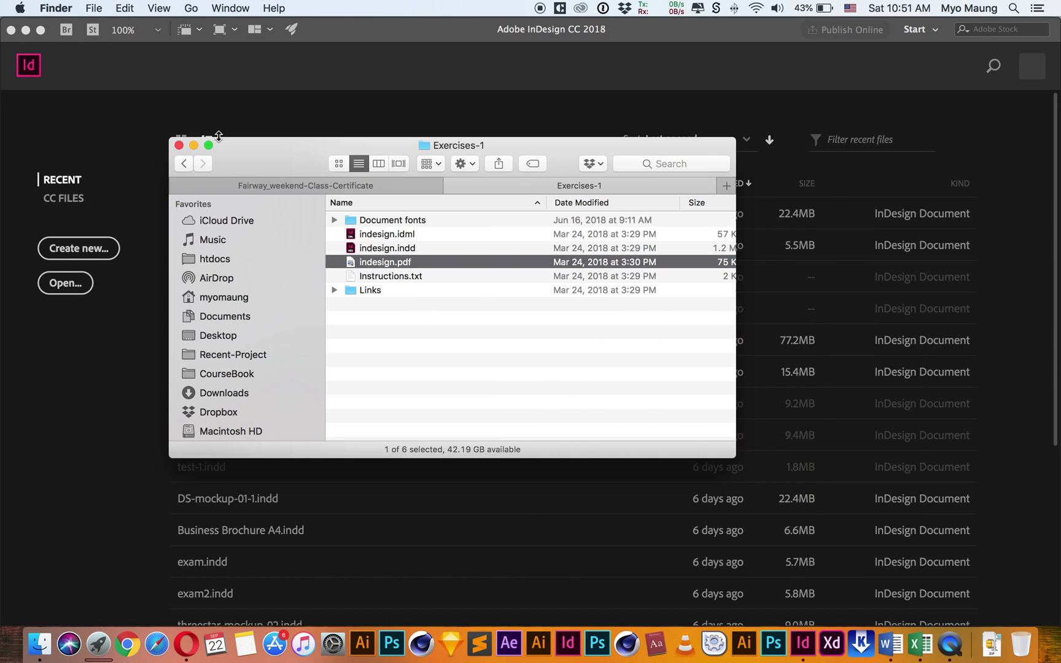
pyautogui.click(285, 72)
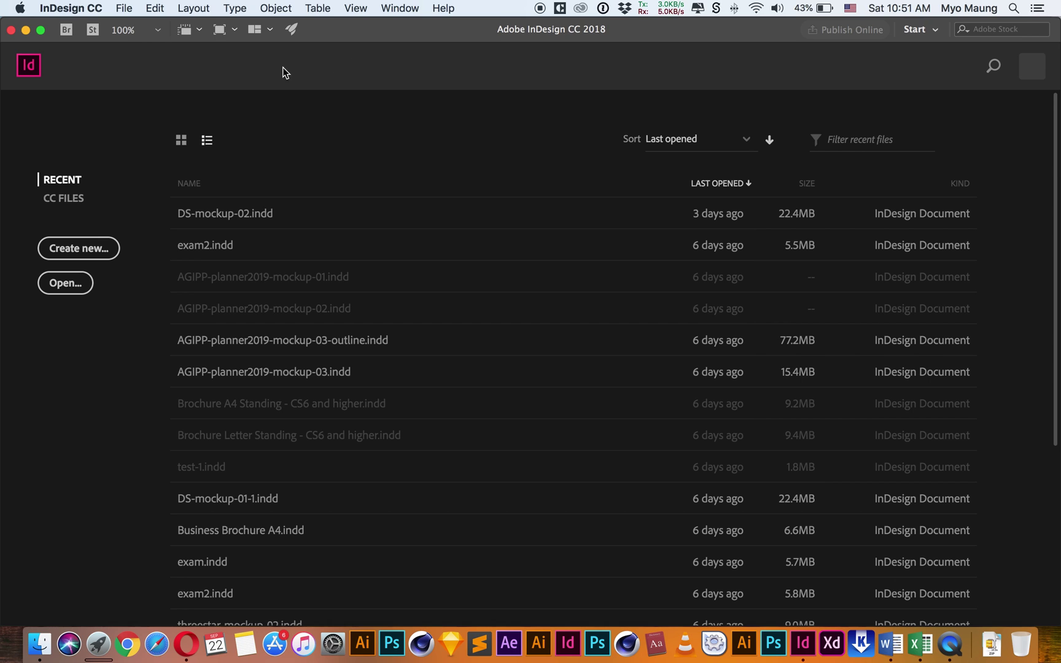
pyautogui.click(124, 8)
pyautogui.moveTo(125, 26)
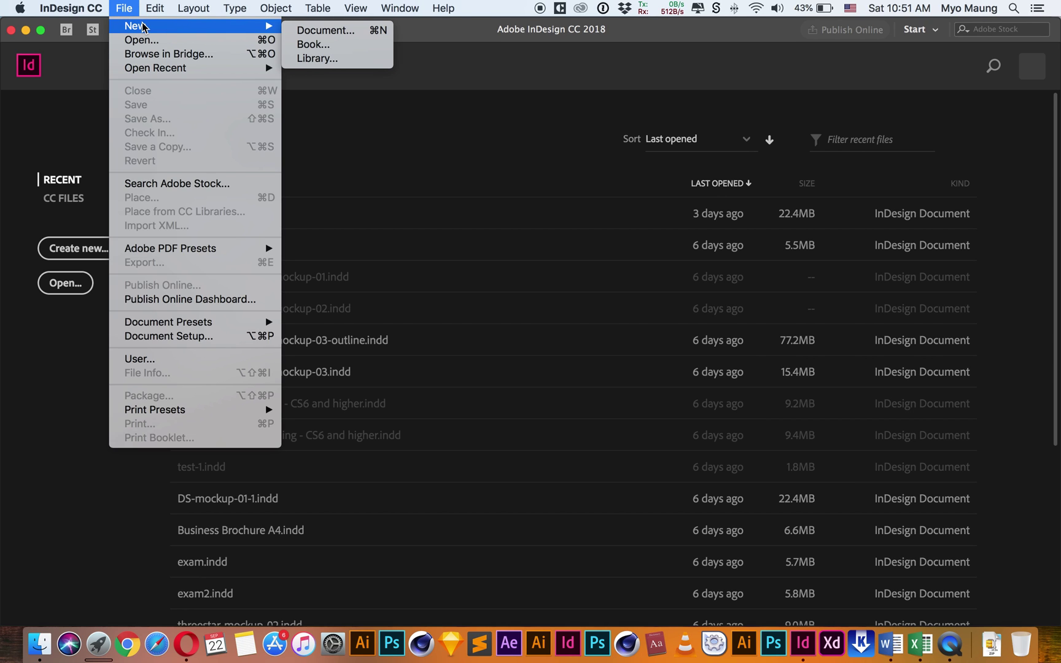
pyautogui.click(343, 30)
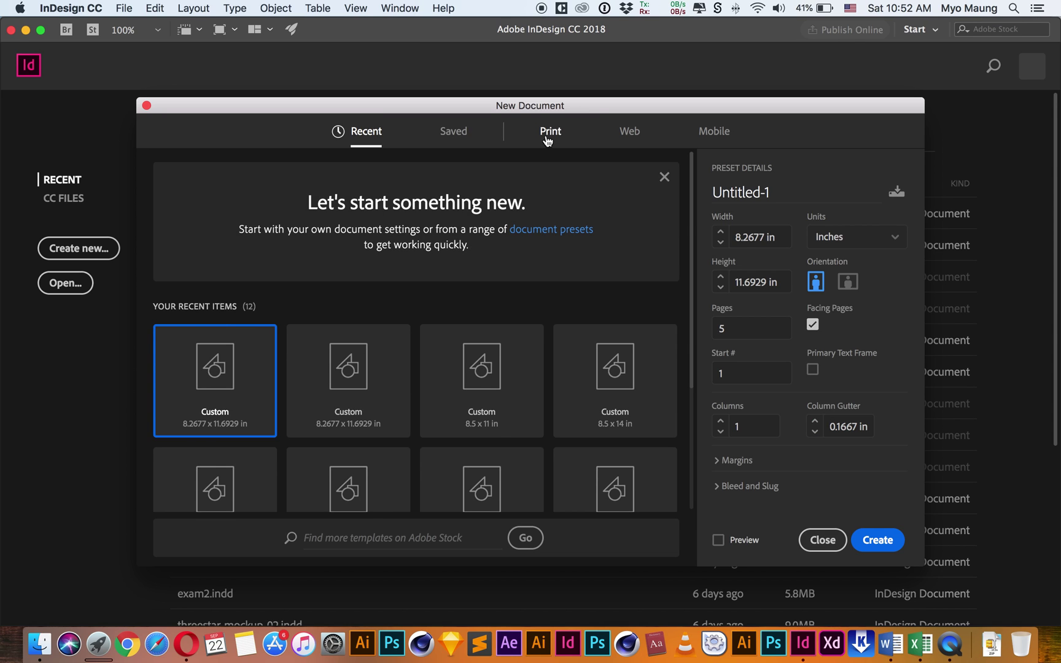
pyautogui.click(549, 139)
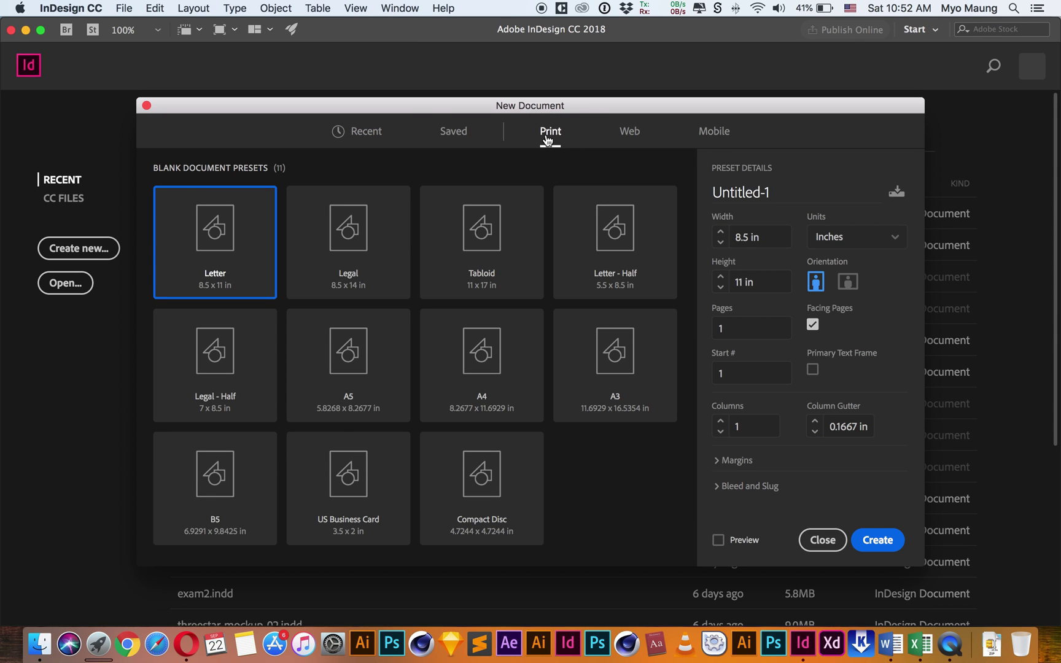
pyautogui.click(463, 378)
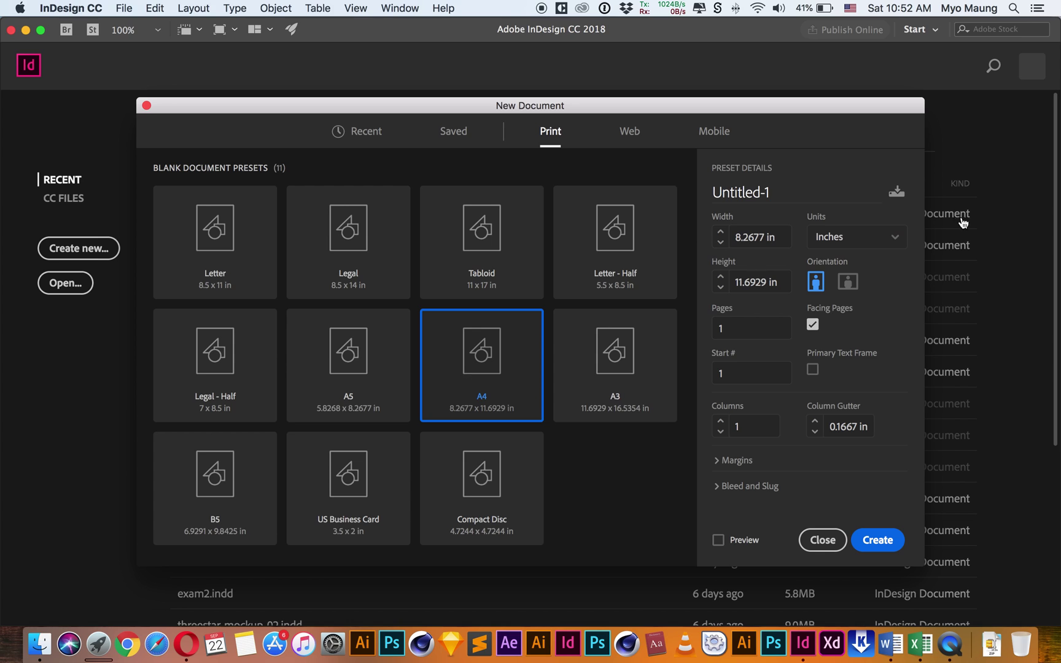
# Set the new document's page count to 5
pyautogui.click(749, 237)
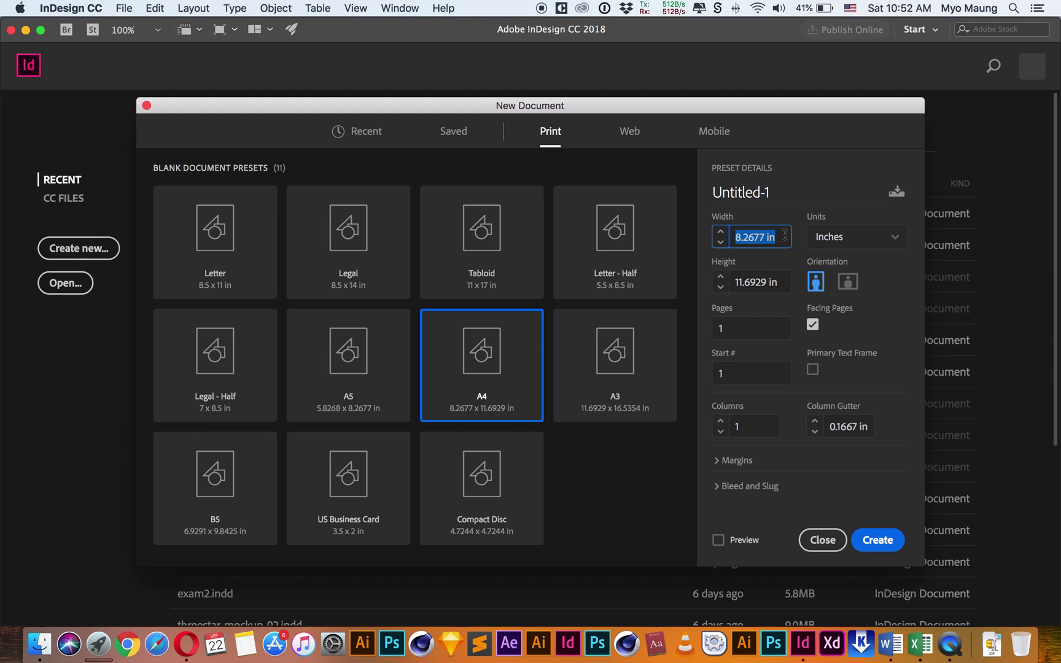
pyautogui.click(766, 284)
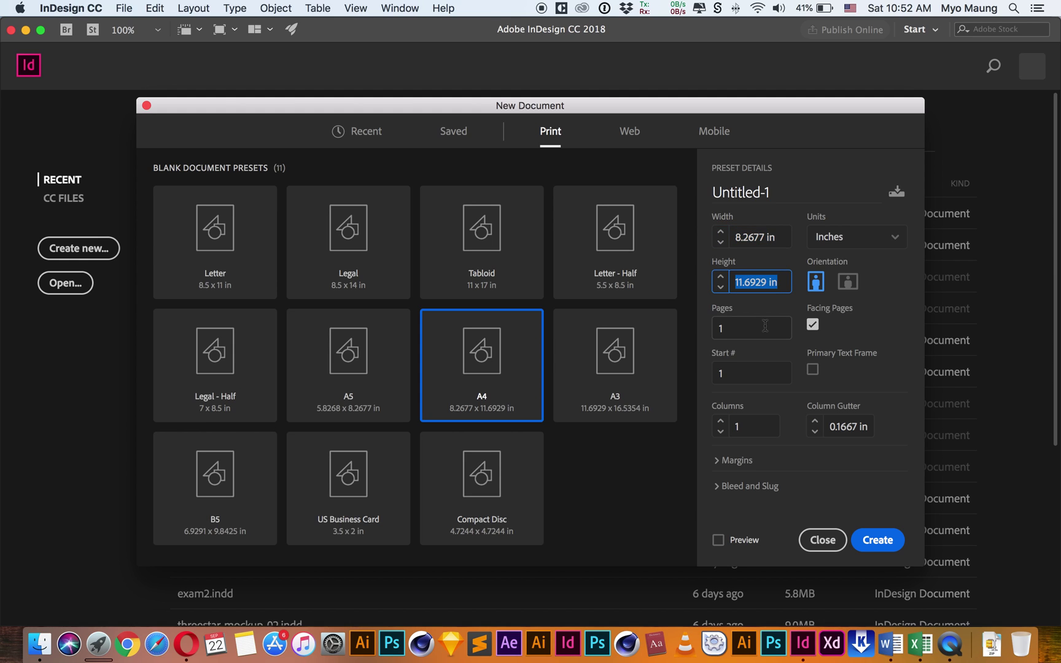
pyautogui.click(729, 332)
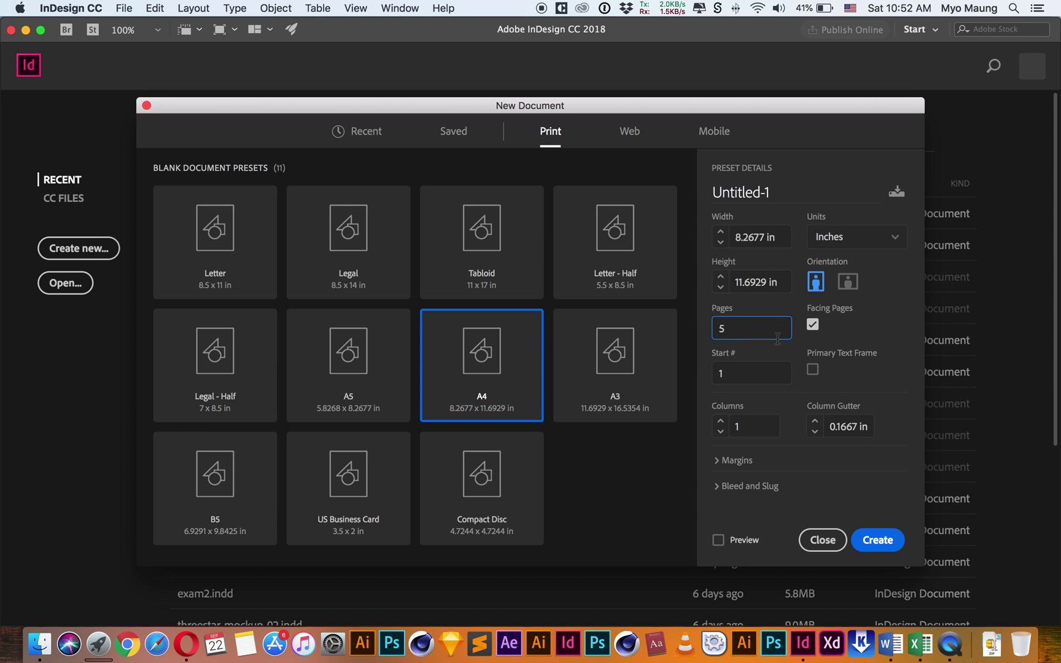
pyautogui.click(746, 427)
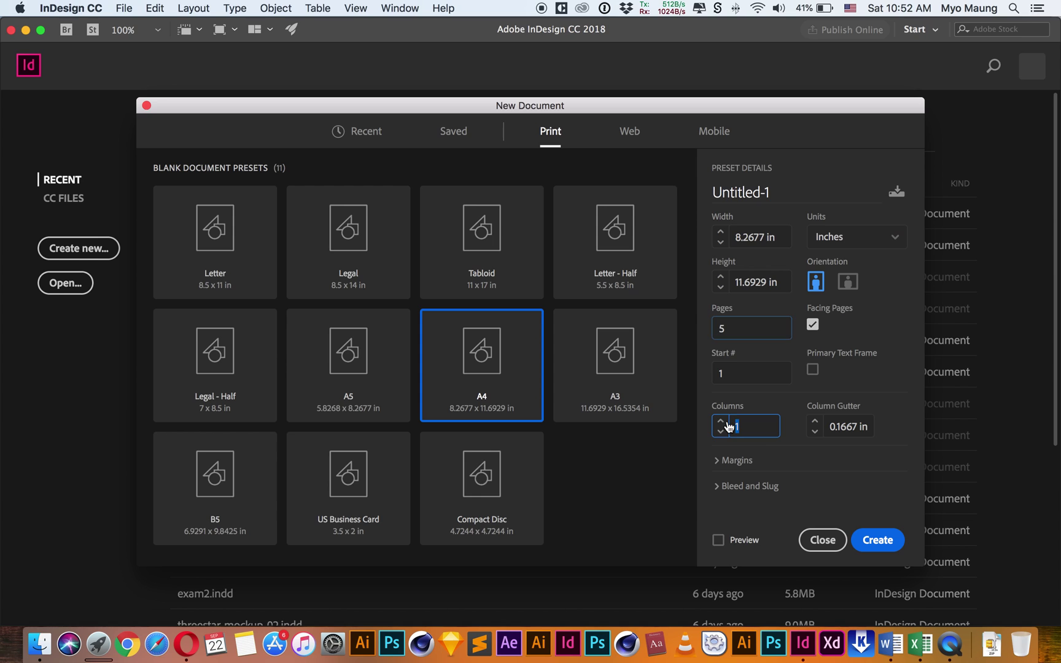
# Set all four linked page margins to 0.9 in
pyautogui.click(739, 460)
pyautogui.scroll(-2, 773, 417)
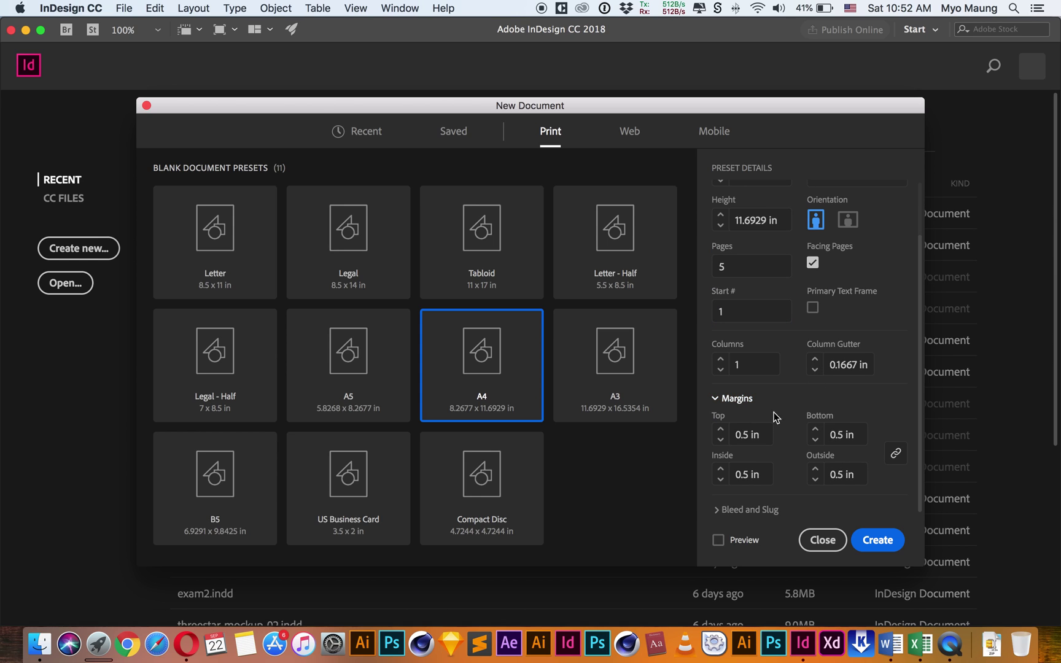
pyautogui.click(751, 434)
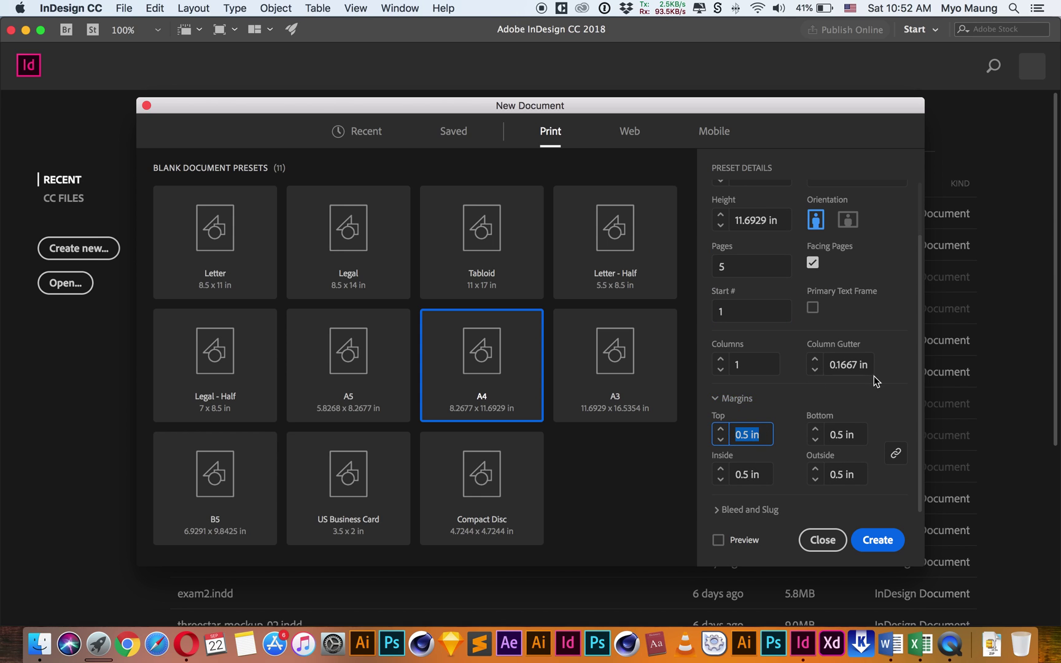
pyautogui.write('1')
pyautogui.press('Tab')
pyautogui.press('super+a')
pyautogui.write('0.9')
pyautogui.press('Tab')
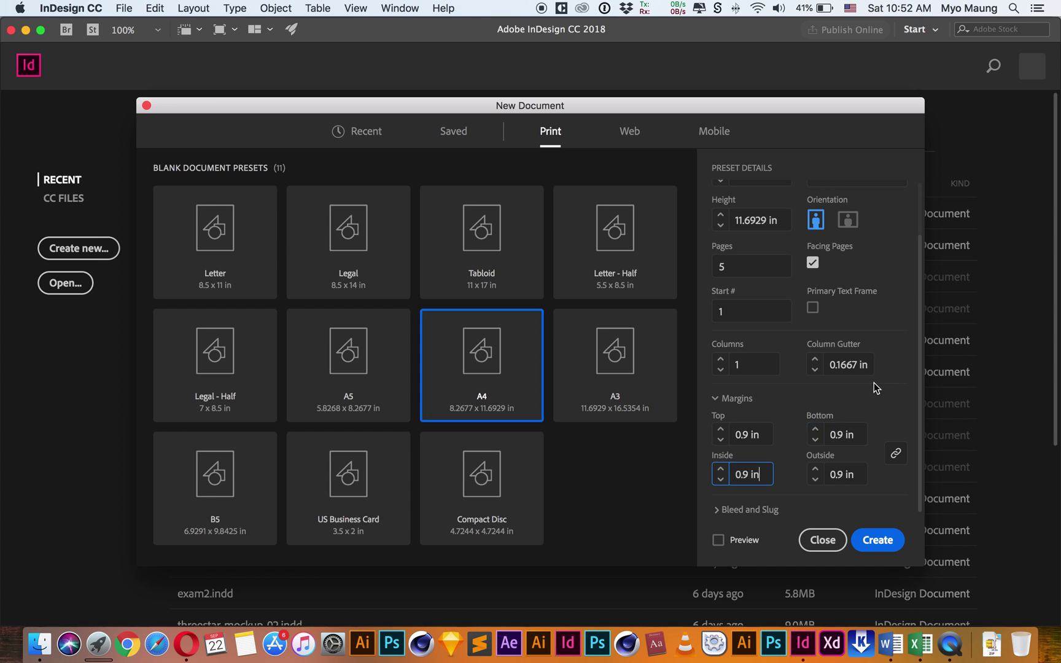
# Unlink the margins and set the top to 1 in and both the inside and outside to 0.7 in
pyautogui.click(895, 453)
pyautogui.click(766, 434)
pyautogui.write('1')
pyautogui.press('Tab')
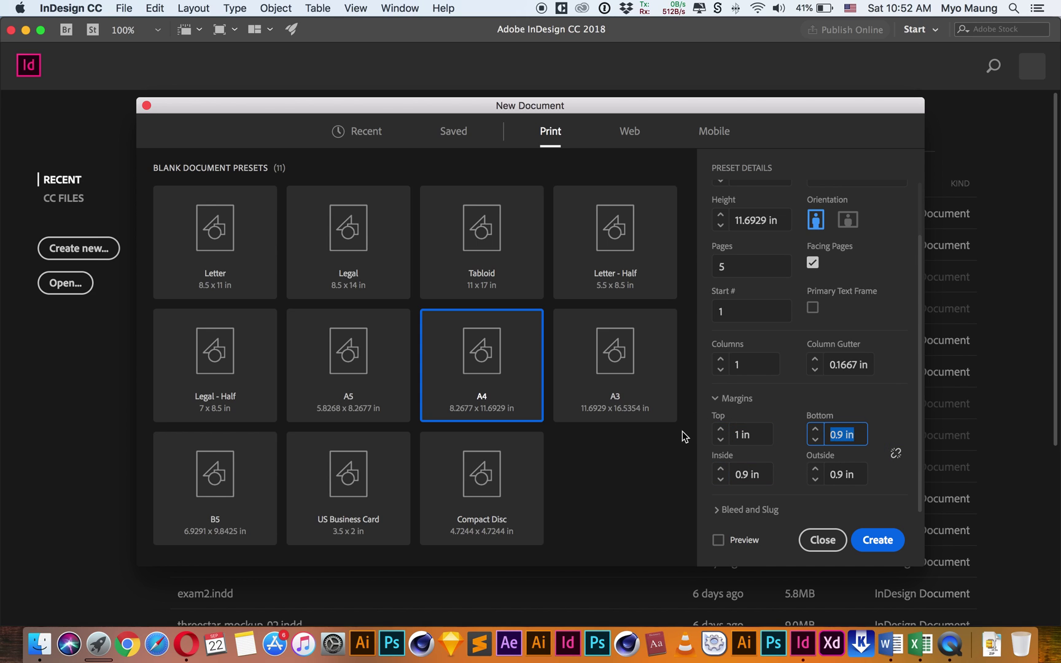
pyautogui.press('Tab')
pyautogui.write('0.7')
pyautogui.press('Tab')
pyautogui.write('0.7')
pyautogui.press('Tab')
# Set the bleed to 0.025 in on all sides and create the document
pyautogui.click(746, 511)
pyautogui.scroll(-5, 800, 475)
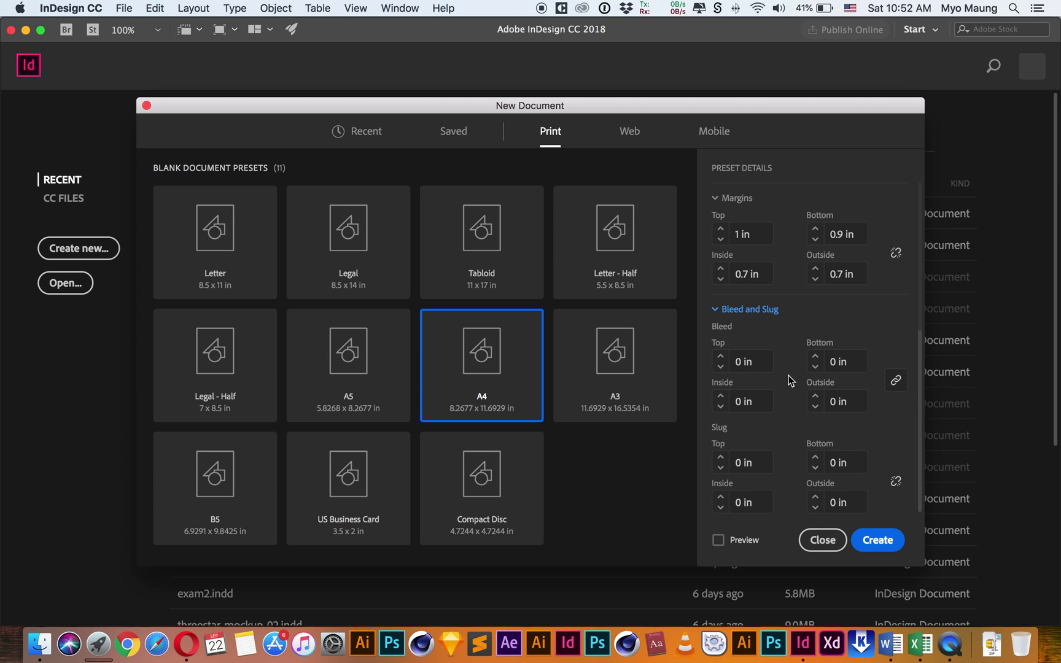
pyautogui.click(759, 363)
pyautogui.write('0.0')
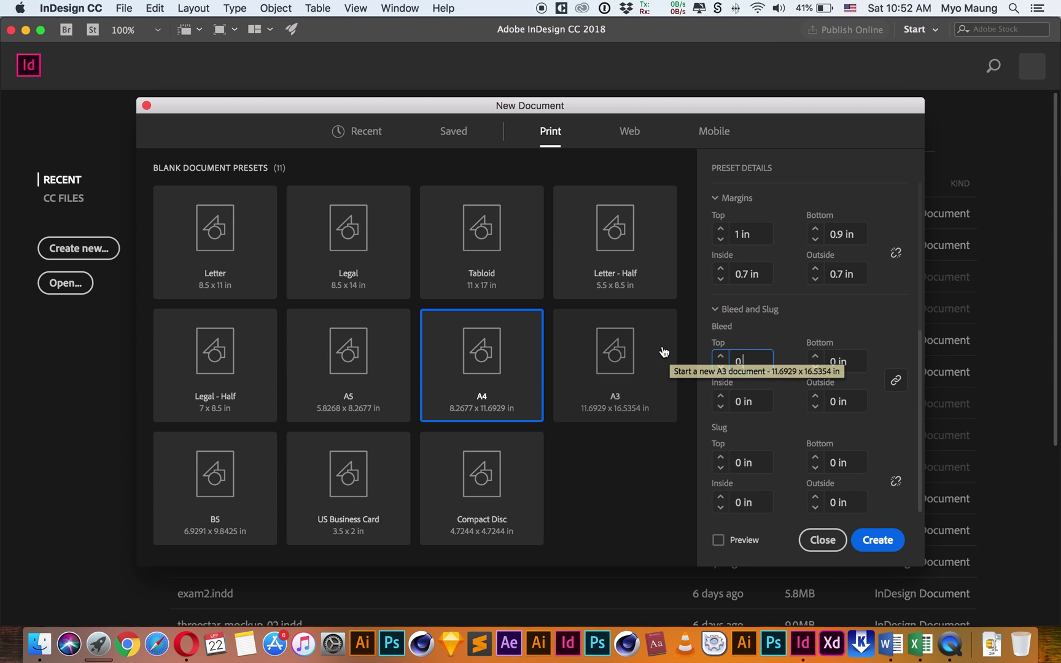
pyautogui.write('25')
pyautogui.press('Tab')
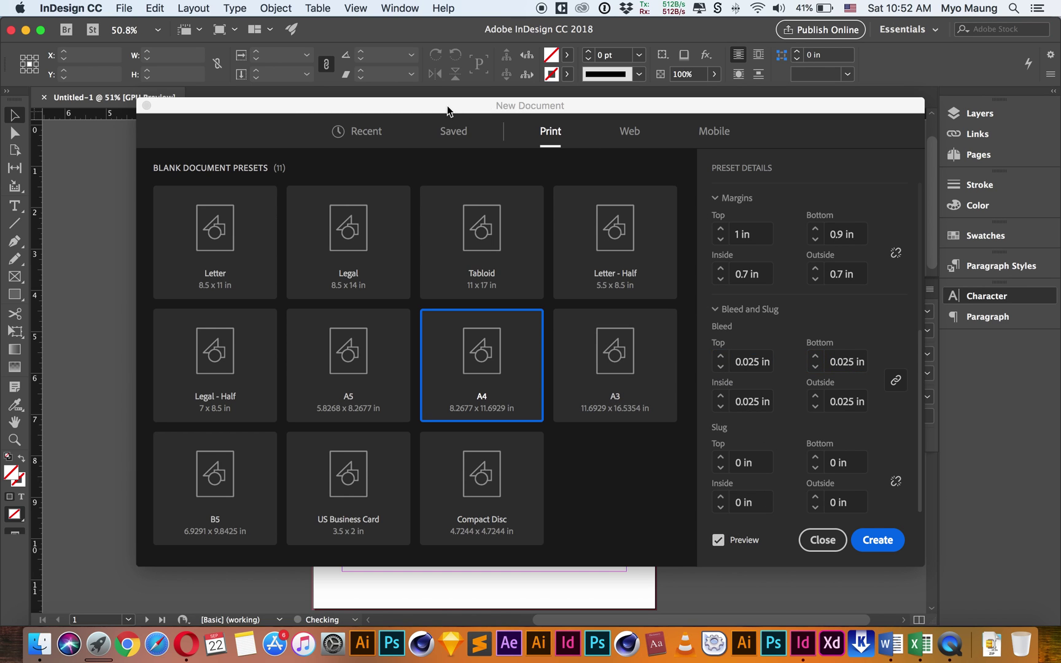
pyautogui.moveTo(448, 106)
pyautogui.mouseDown()
pyautogui.moveTo(977, 110)
pyautogui.moveTo(462, 92)
pyautogui.mouseUp()
pyautogui.click(882, 522)
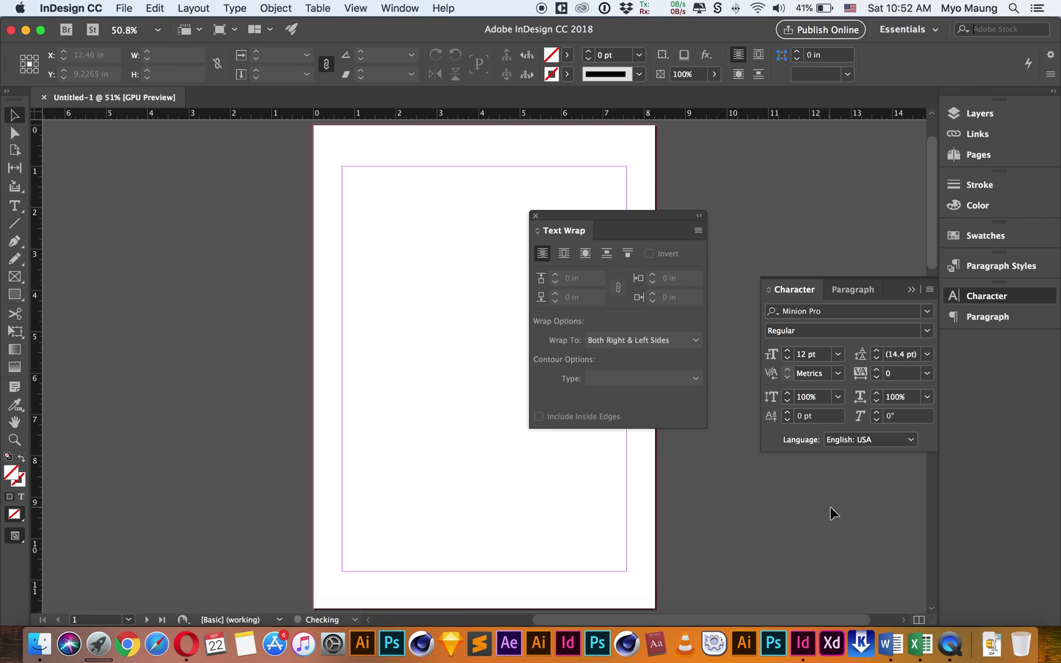
# Move the floating Text Wrap panel away from the page and hide the rulers, working on the spread of pages 2 and 3
pyautogui.moveTo(589, 212); pyautogui.dragTo(774, 185)
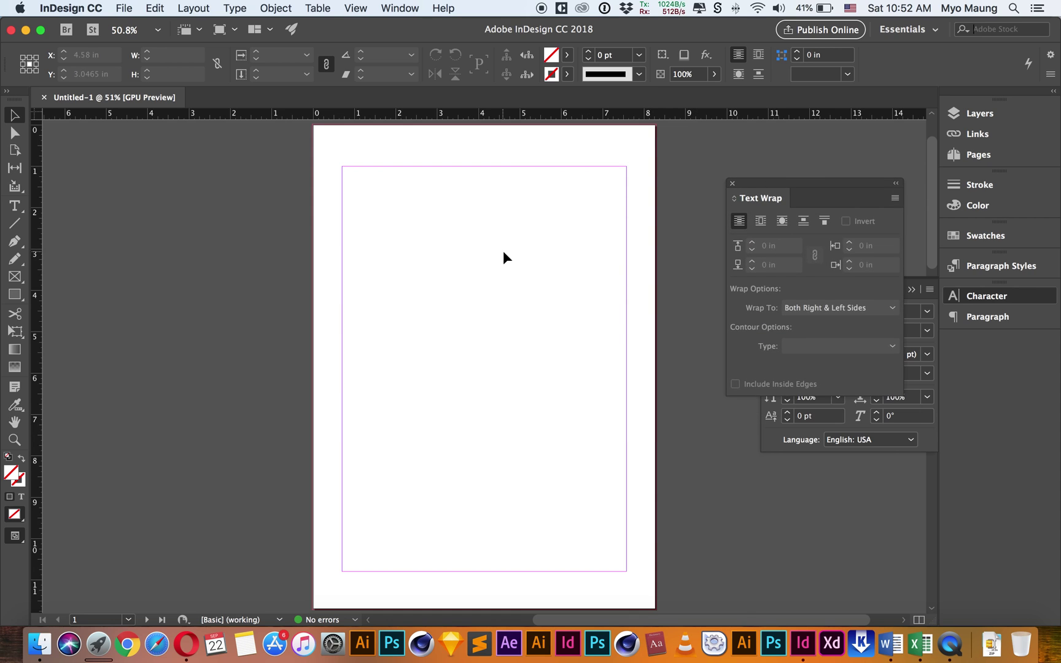
pyautogui.moveTo(499, 389); pyautogui.dragTo(510, 184)
pyautogui.moveTo(452, 388); pyautogui.dragTo(594, 226)
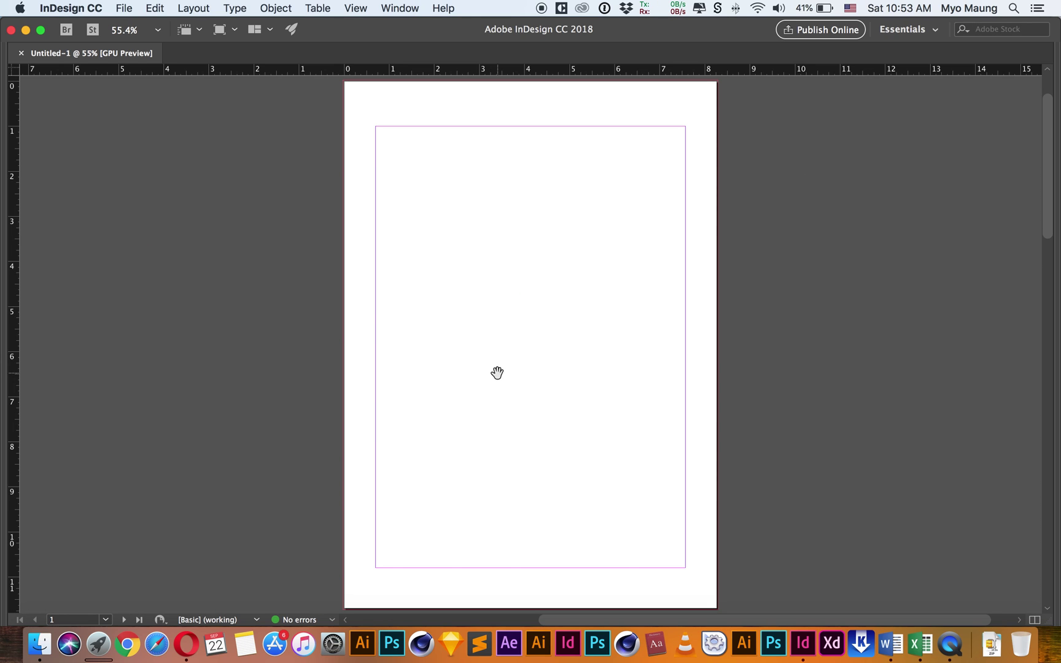
pyautogui.moveTo(497, 374); pyautogui.dragTo(573, 185)
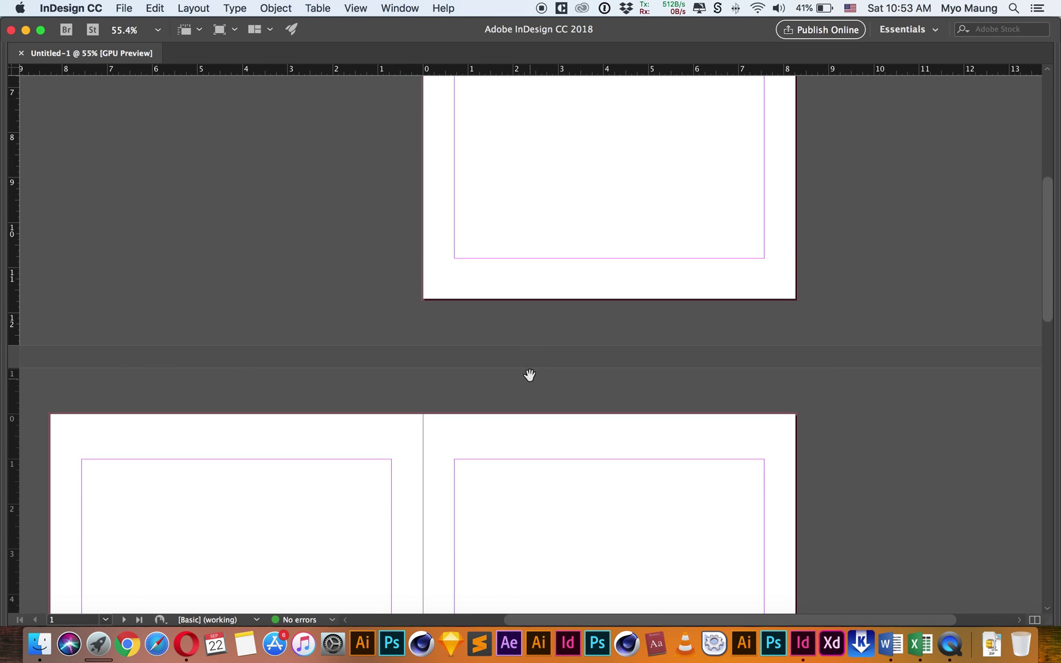
pyautogui.moveTo(531, 378); pyautogui.dragTo(576, 234)
pyautogui.scroll(-3, 550, 313)
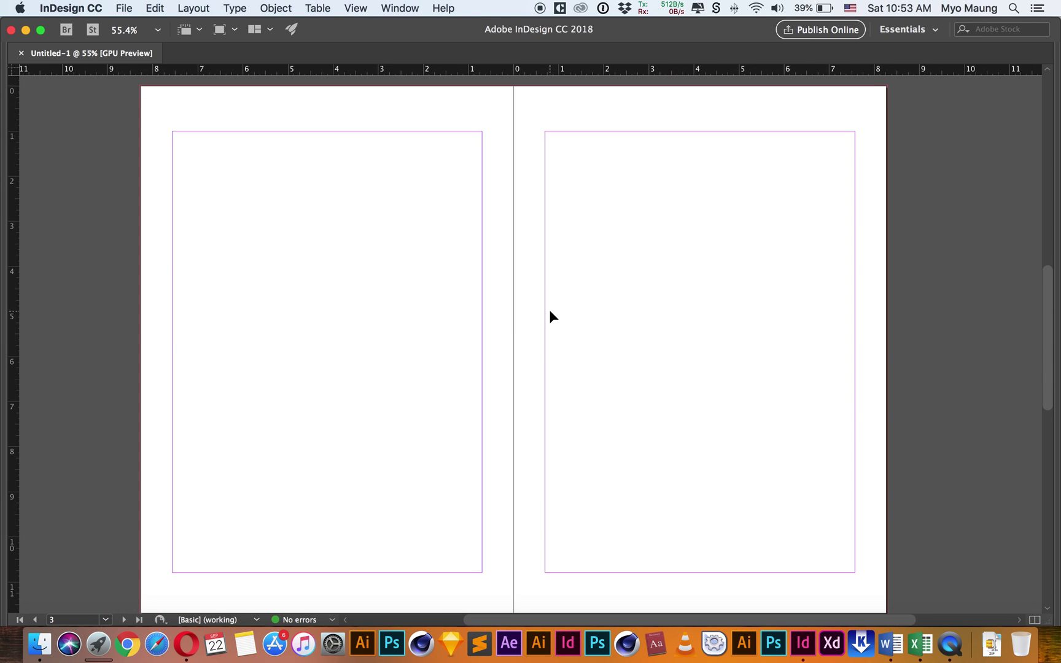
pyautogui.press('super+r')
pyautogui.moveTo(546, 324); pyautogui.dragTo(546, 331)
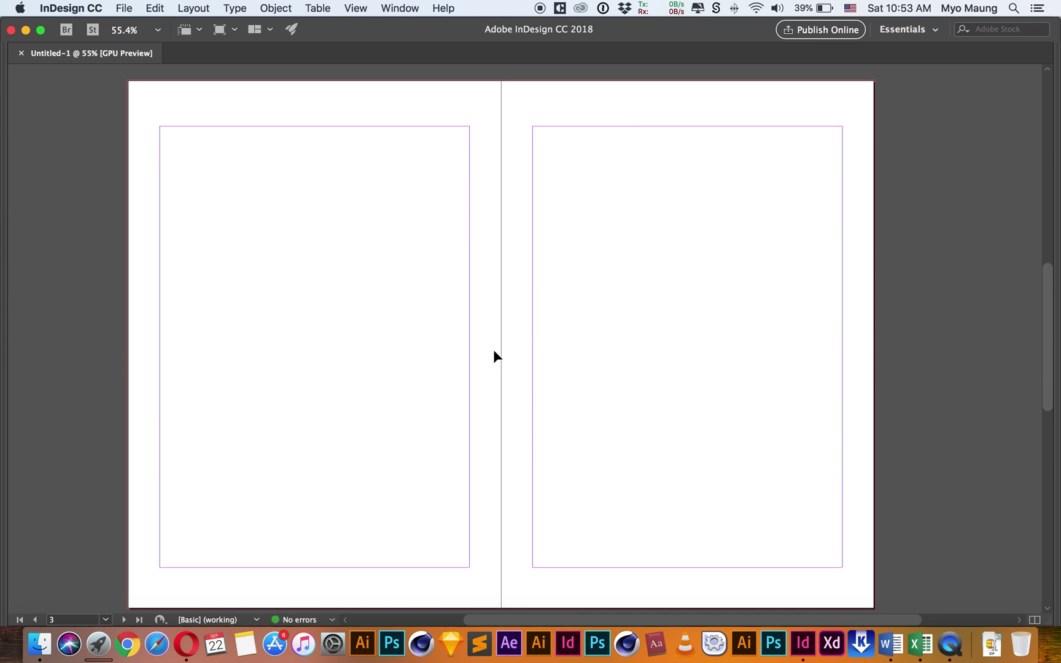
pyautogui.press('Tab')
pyautogui.click(422, 343)
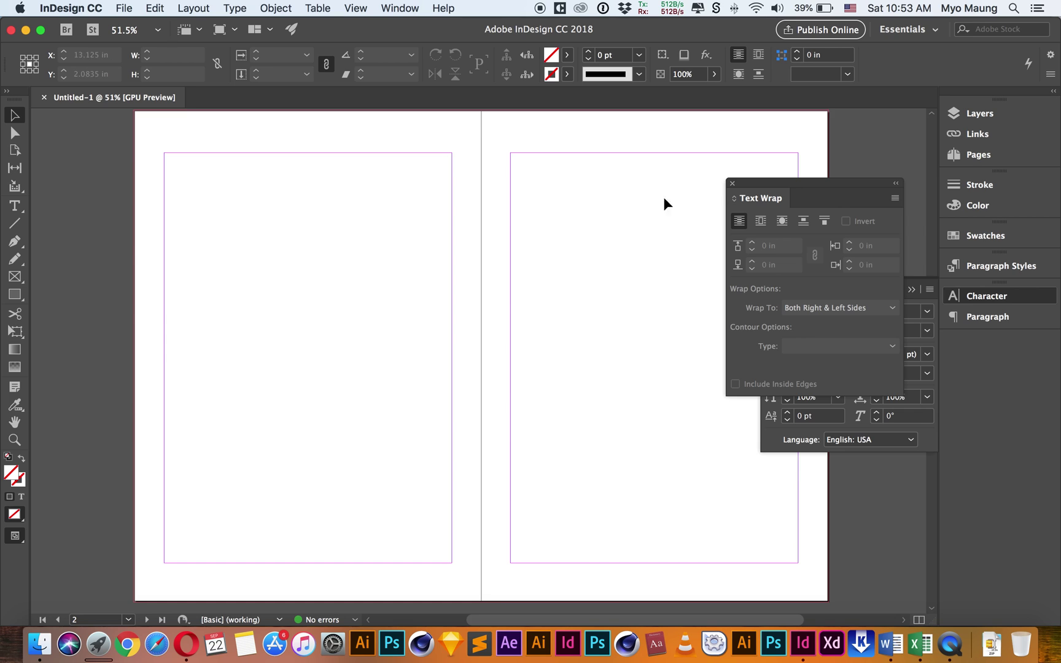
# Draw a rectangle frame about 10.19 by 6.77 in from the spread's left edge across the spine, ending at the page bottom
pyautogui.click(15, 276)
pyautogui.scroll(-2, 284, 312)
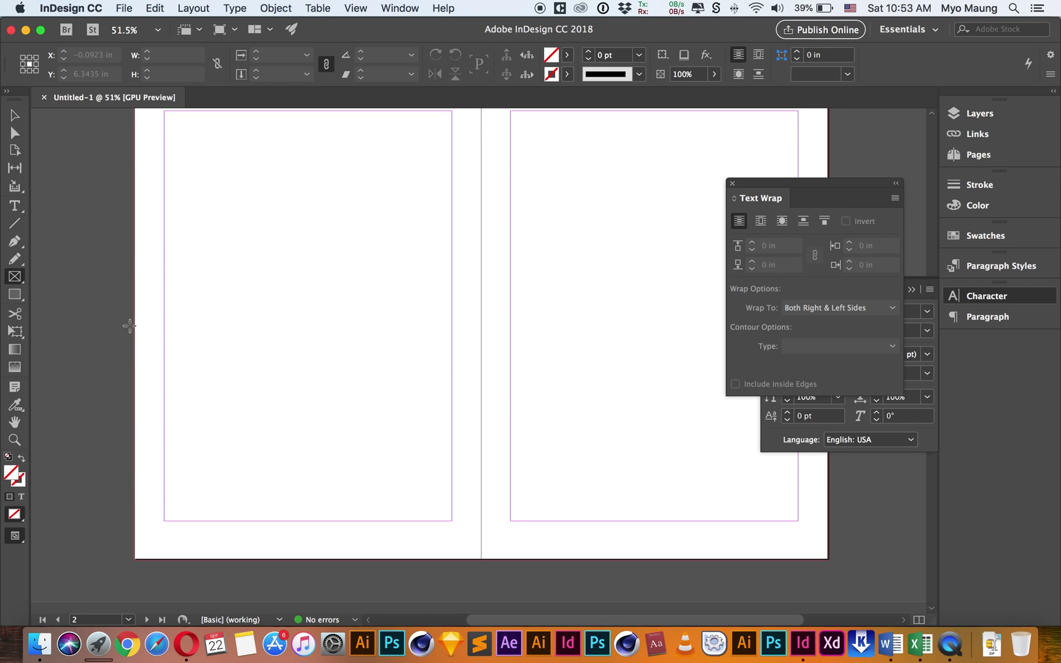
pyautogui.moveTo(135, 287); pyautogui.dragTo(561, 558)
pyautogui.press('v')
pyautogui.moveTo(347, 287); pyautogui.dragTo(347, 276)
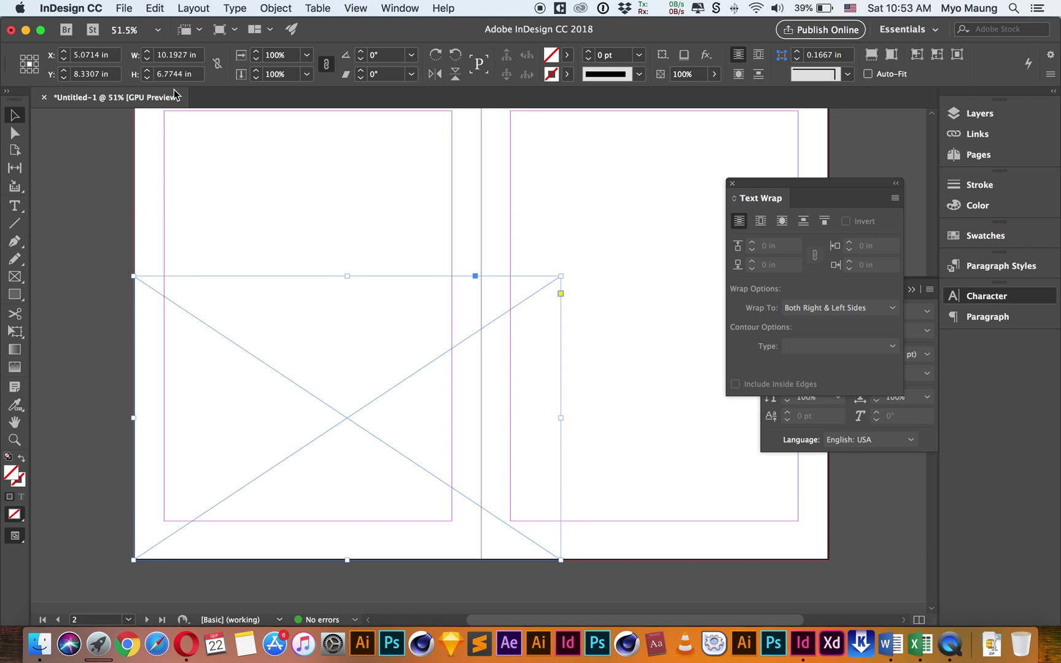
# Set the frame's size to 10 in wide by 7 in high and align it to the spread's bottom-left corner
pyautogui.click(176, 57)
pyautogui.write('10')
pyautogui.press('Tab')
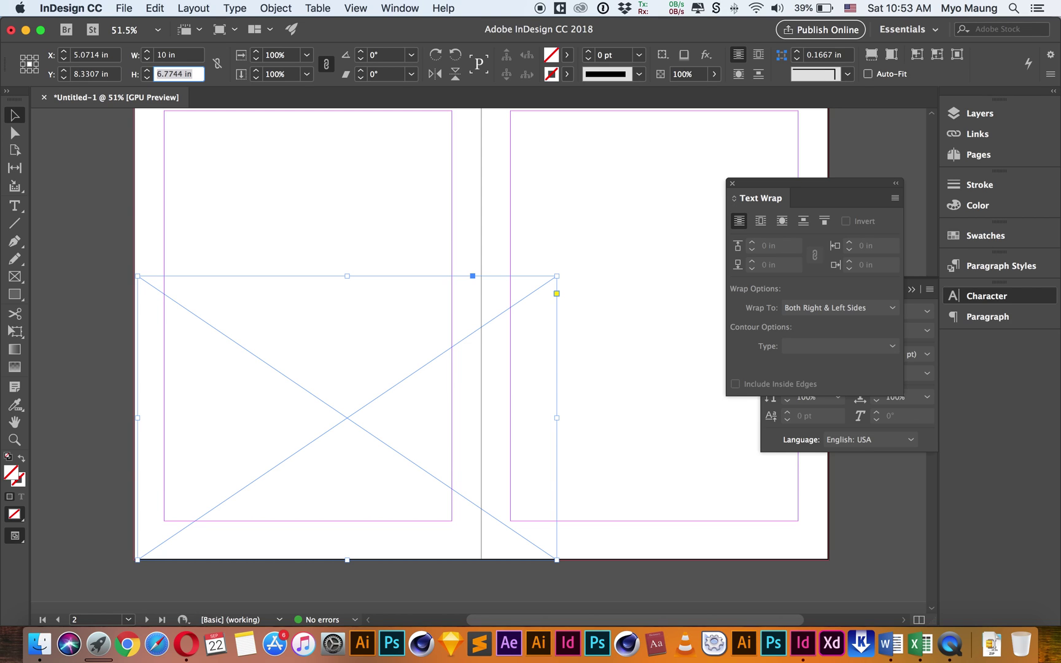
pyautogui.write('7')
pyautogui.press('Return')
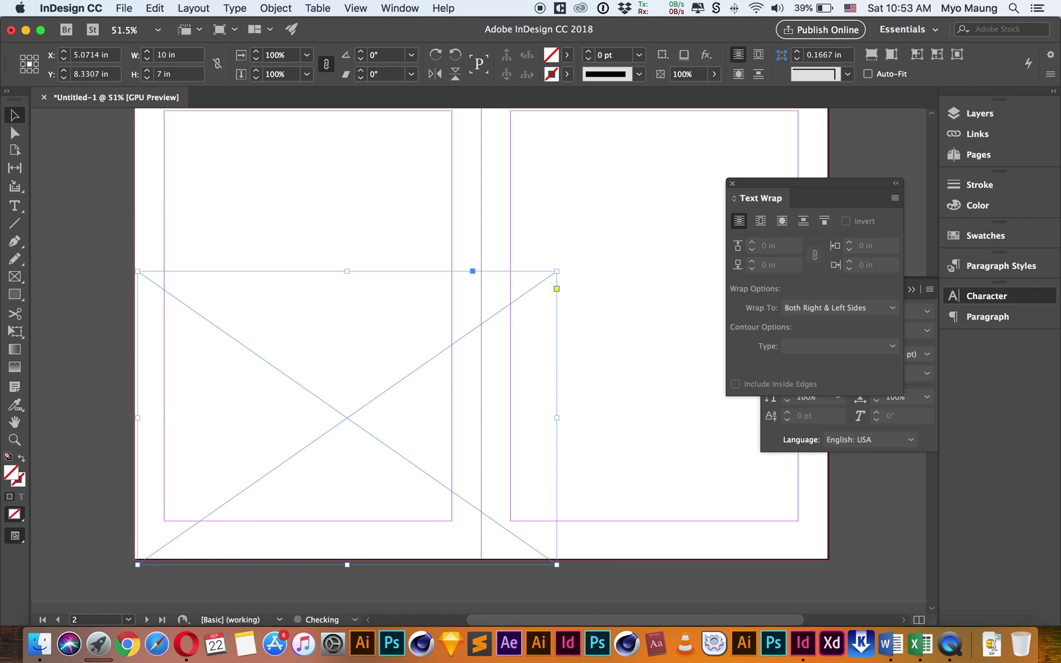
pyautogui.moveTo(156, 286); pyautogui.dragTo(154, 282)
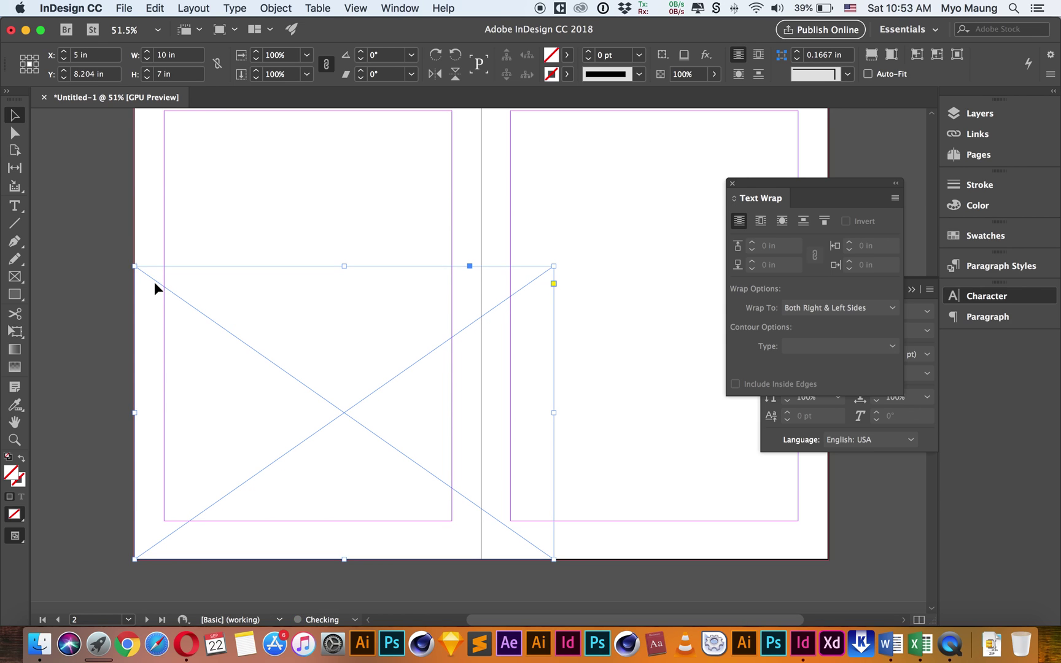
# Place the office team illustration from the Exercises-1 Links folder into the selected frame
pyautogui.click(119, 8)
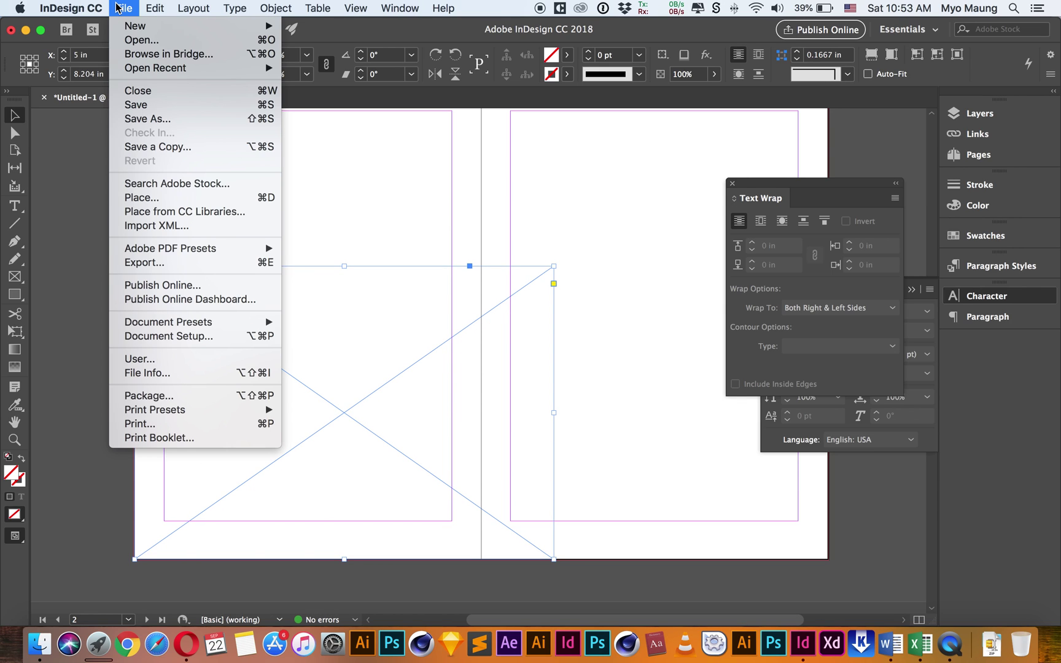
pyautogui.click(155, 197)
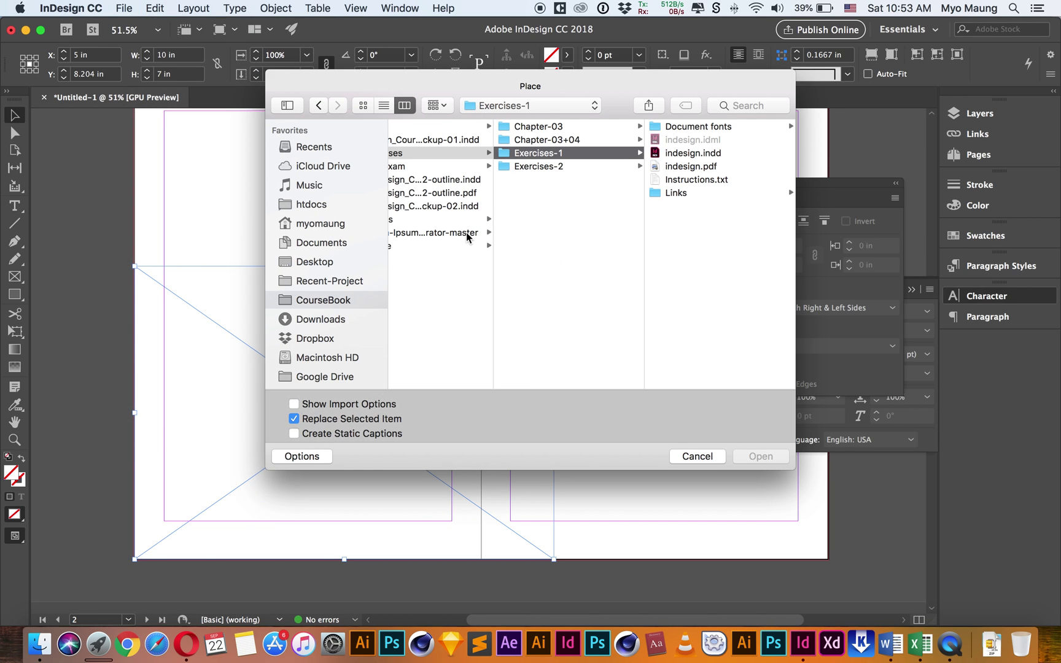
pyautogui.click(664, 167)
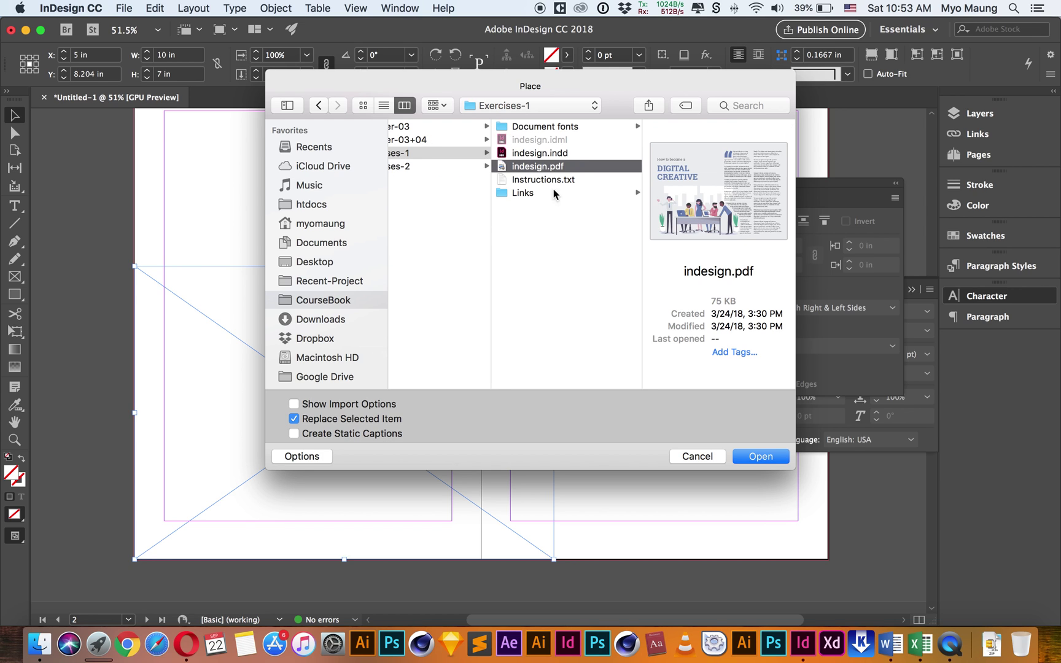
pyautogui.click(517, 193)
pyautogui.click(673, 131)
pyautogui.click(754, 457)
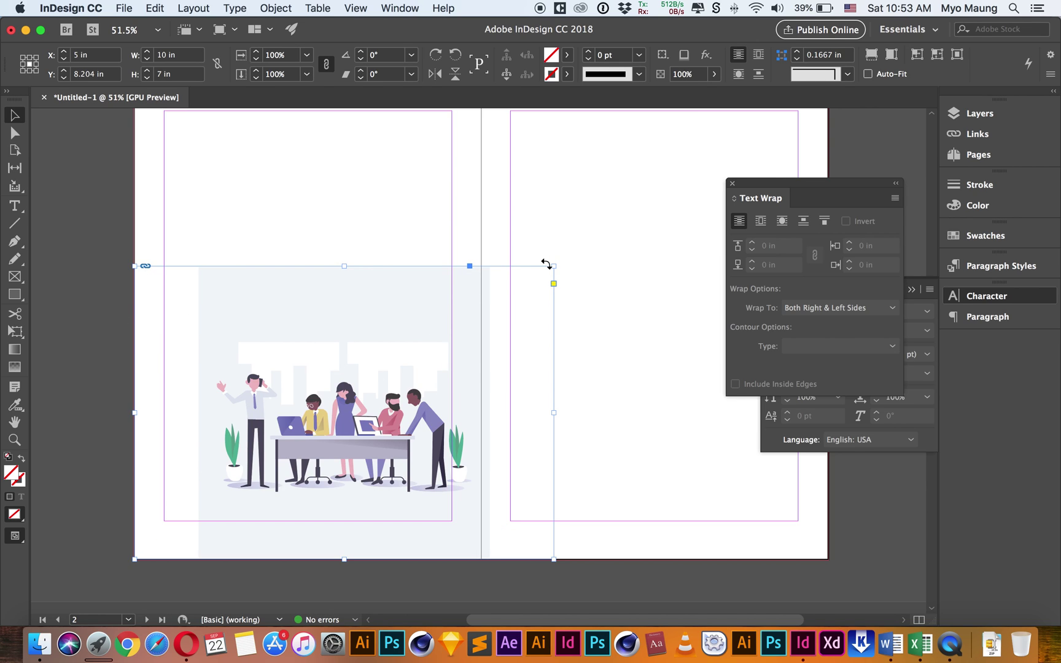
# Add a text frame about 3.32 by 0.62 in above the illustration, reading "Ctrl + Shift + Alt + C"
pyautogui.press('t')
pyautogui.moveTo(366, 198); pyautogui.dragTo(504, 221)
pyautogui.write('Ctrl')
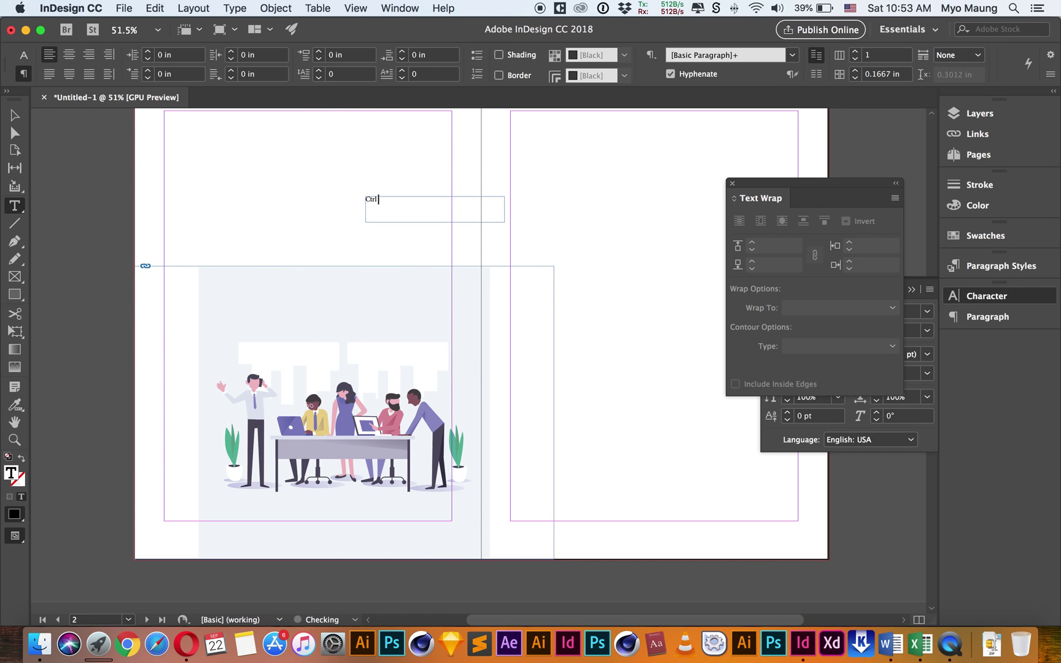
pyautogui.write(' + Shift + Alt +')
pyautogui.press('Escape')
# Enlarge all the text in the "Ctrl + Shift + Alt + C" note by three increments
pyautogui.doubleClick(396, 204)
pyautogui.press('super+a')
pyautogui.press('super+shift+period')
pyautogui.press('super+shift+period')
pyautogui.press('super+shift+period')
pyautogui.press('super+shift+period')
pyautogui.press('Escape')
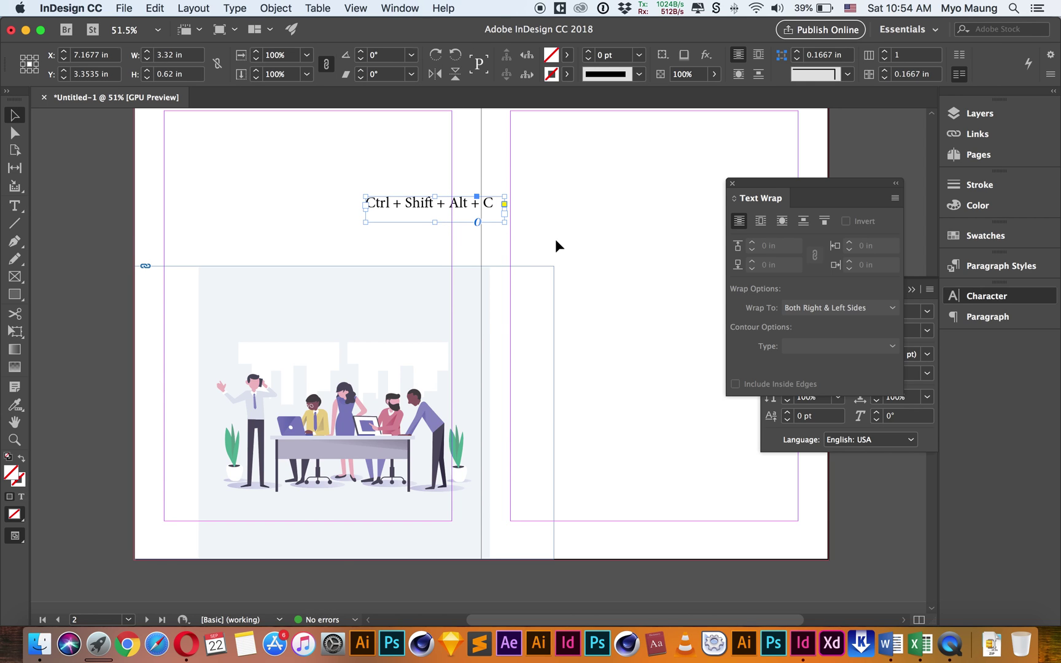
# Fit the office illustration to fill its frame proportionally and delete the "Ctrl + Shift + Alt + C" note above it
pyautogui.click(429, 355)
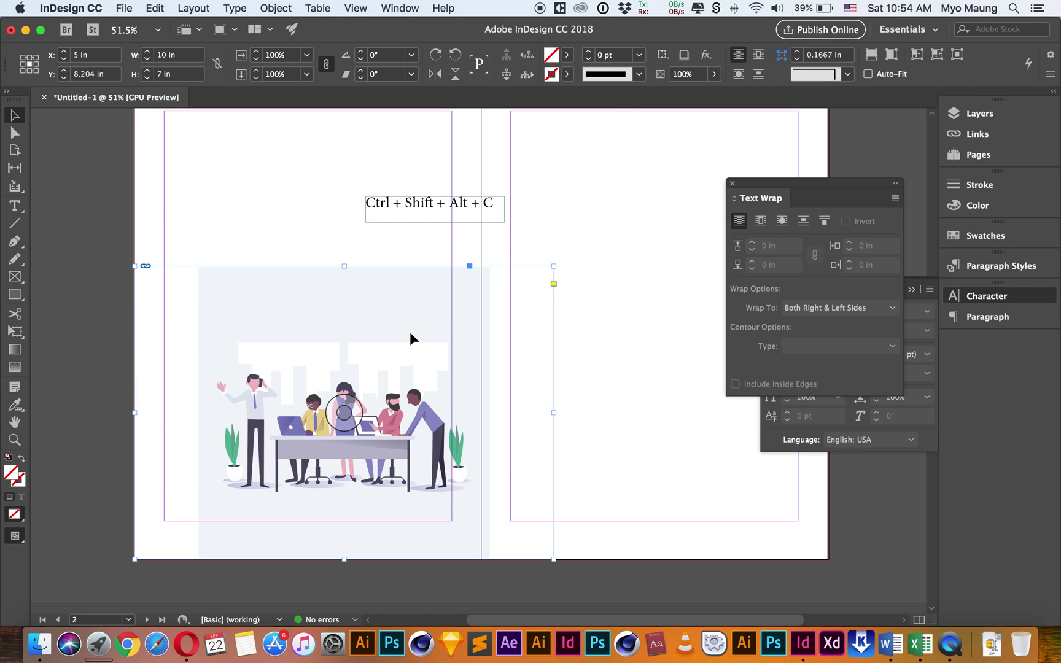
pyautogui.press('super+alt+shift+c')
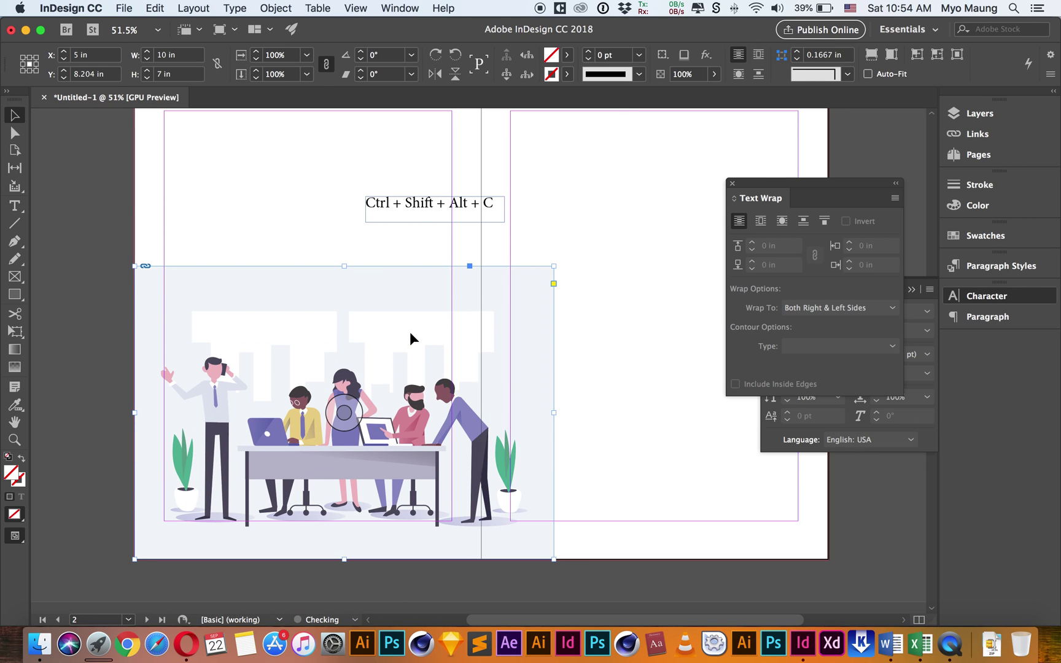
pyautogui.click(594, 381)
pyautogui.click(403, 206)
pyautogui.press('BackSpace')
pyautogui.press('super+minus')
pyautogui.press('super+minus')
pyautogui.press('super+minus')
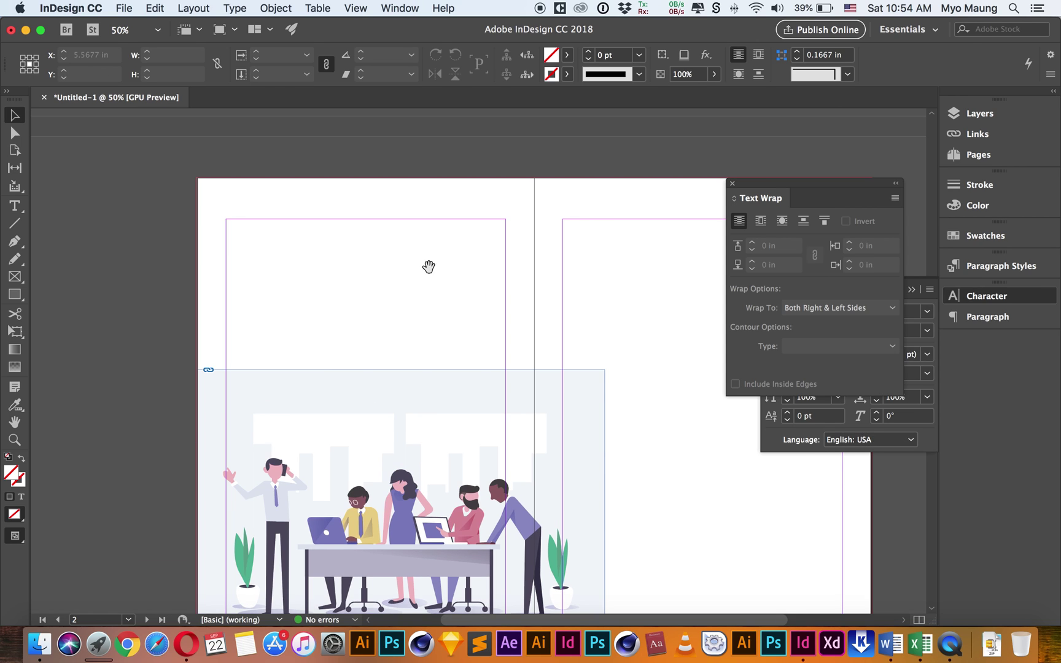
pyautogui.press('w')
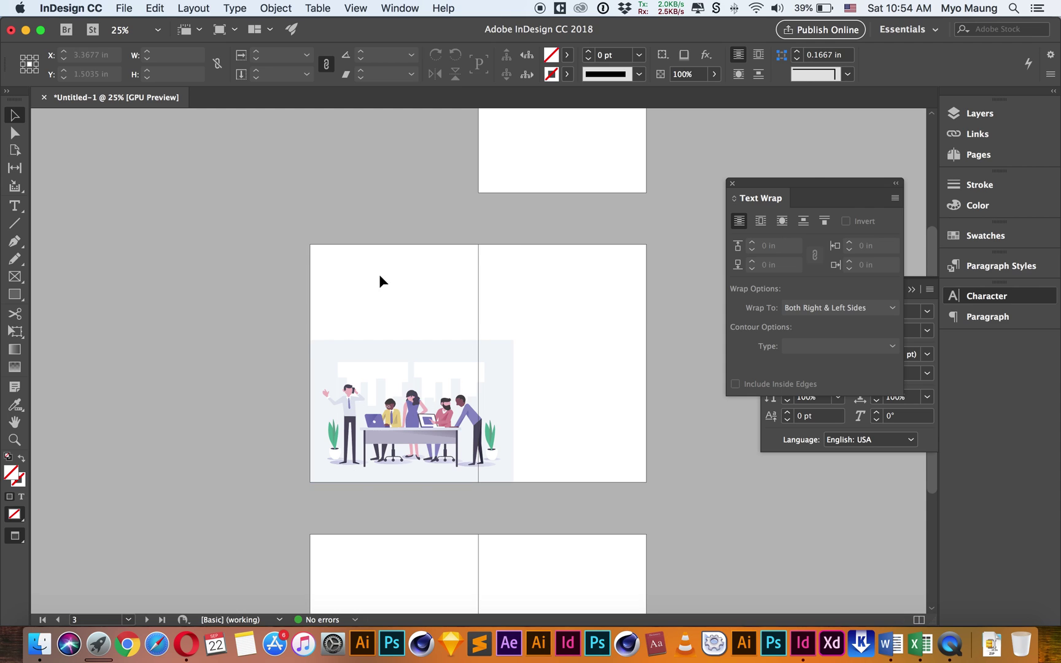
# Draw a rectangle about 16.56 by 11.72 in covering both pages of the illustrated spread
pyautogui.click(15, 295)
pyautogui.press('w')
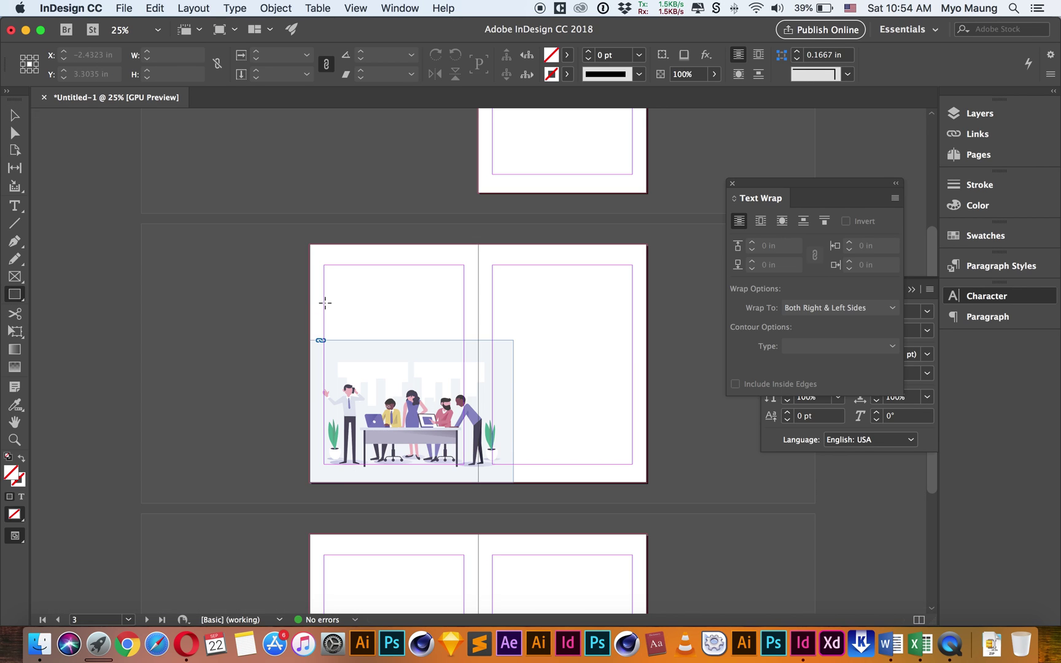
pyautogui.moveTo(310, 245); pyautogui.dragTo(648, 483)
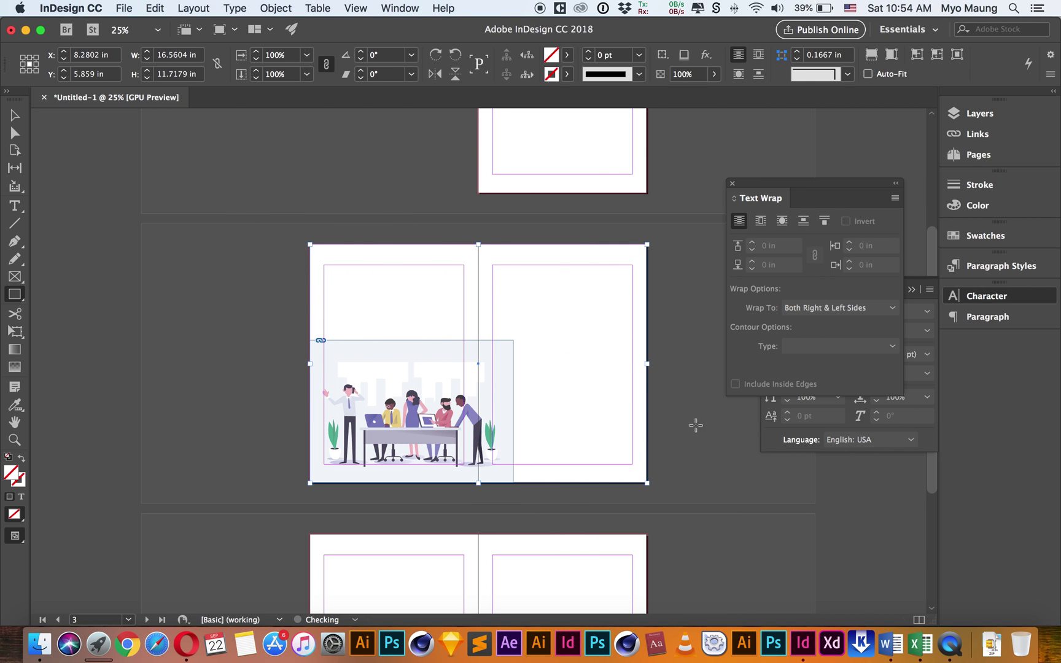
pyautogui.press('v')
pyautogui.click(699, 402)
# Move the rectangle slightly so its top-left corner aligns with the spread's top-left corner
pyautogui.keyDown('super'); pyautogui.click(379, 310); pyautogui.keyUp('super')
pyautogui.click(402, 314)
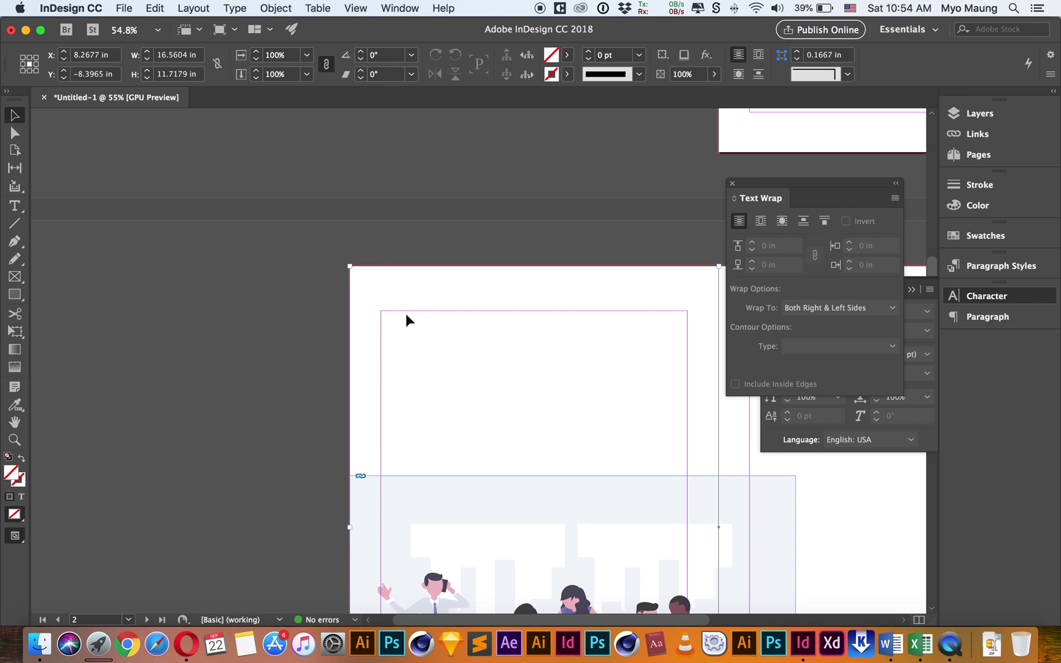
pyautogui.moveTo(344, 263); pyautogui.dragTo(434, 344)
pyautogui.moveTo(384, 278); pyautogui.dragTo(379, 273)
pyautogui.press('super+minus')
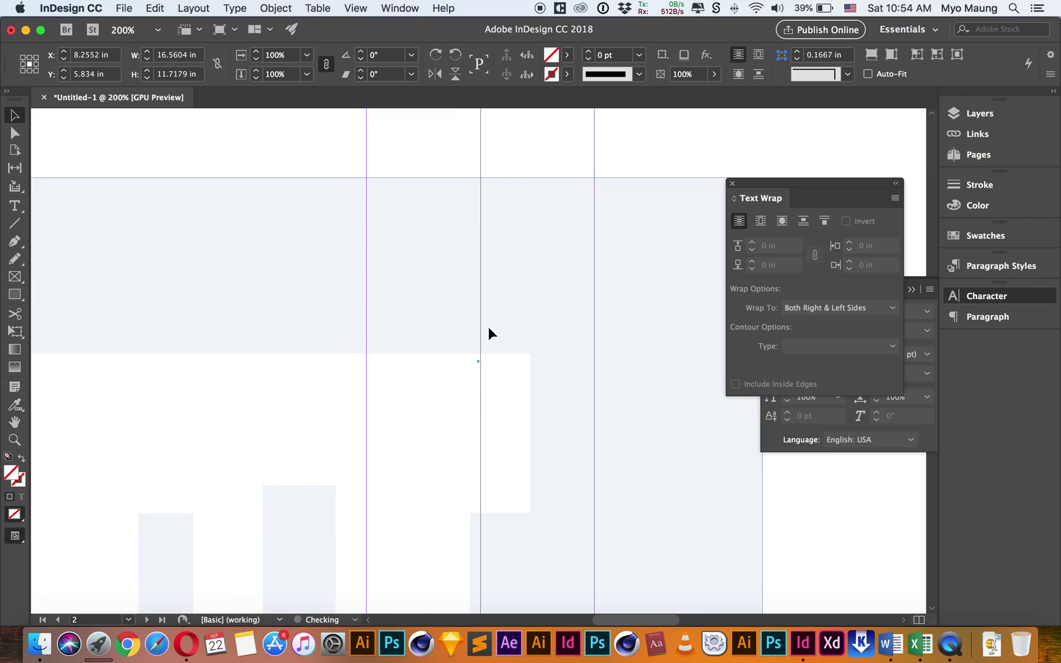
pyautogui.press('super+minus')
pyautogui.keyDown('alt'); pyautogui.keyDown('super'); pyautogui.click(388, 326); pyautogui.keyUp('super'); pyautogui.keyUp('alt')
pyautogui.keyDown('alt'); pyautogui.keyDown('super'); pyautogui.click(388, 325); pyautogui.keyUp('super'); pyautogui.keyUp('alt')
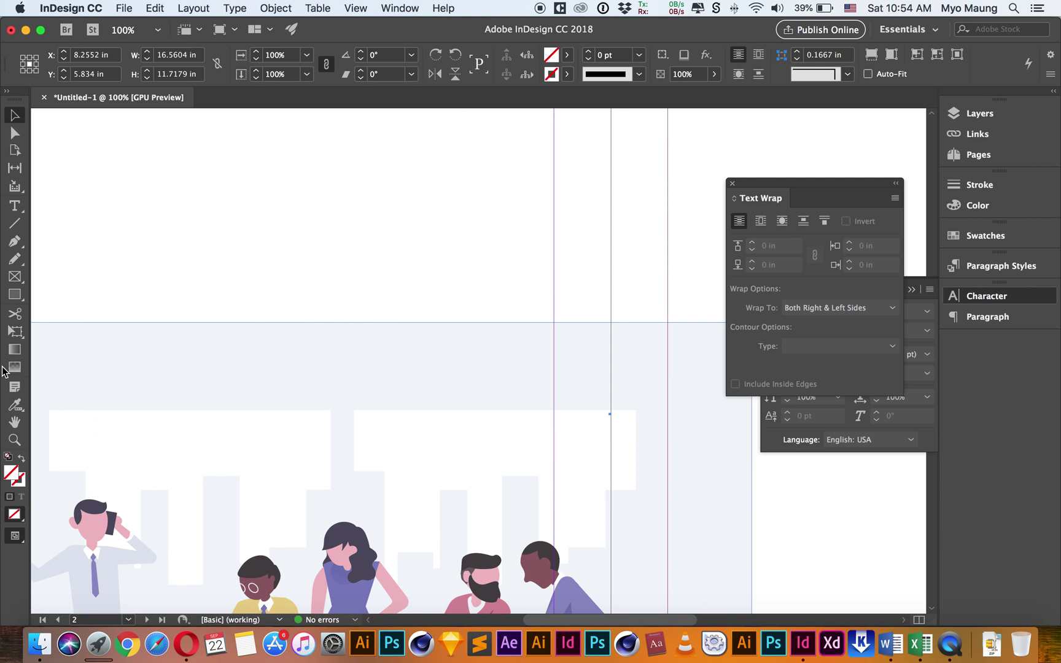
# Fill the rectangle with the pale blue background colour sampled from the illustration using the Eyedropper
pyautogui.click(15, 405)
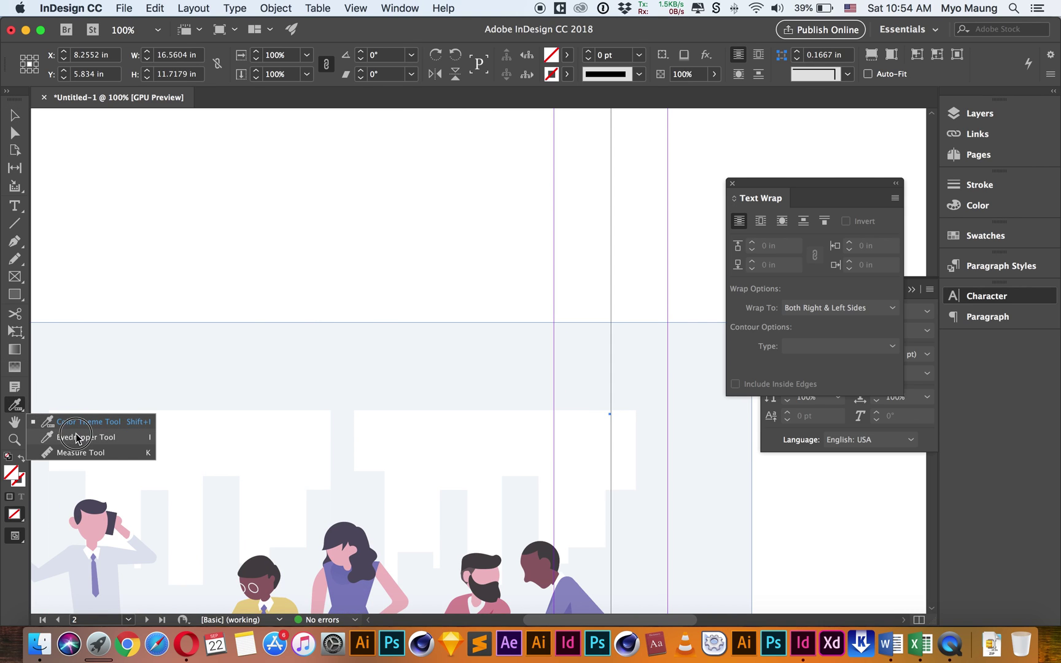
pyautogui.click(78, 438)
pyautogui.click(492, 351)
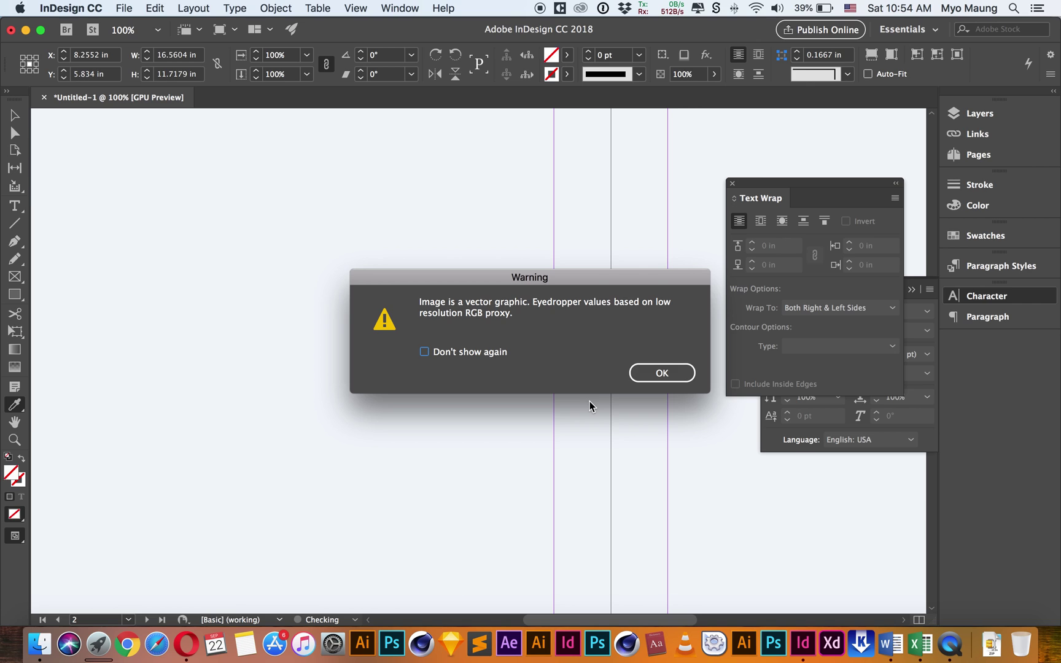
pyautogui.click(661, 372)
pyautogui.press('v')
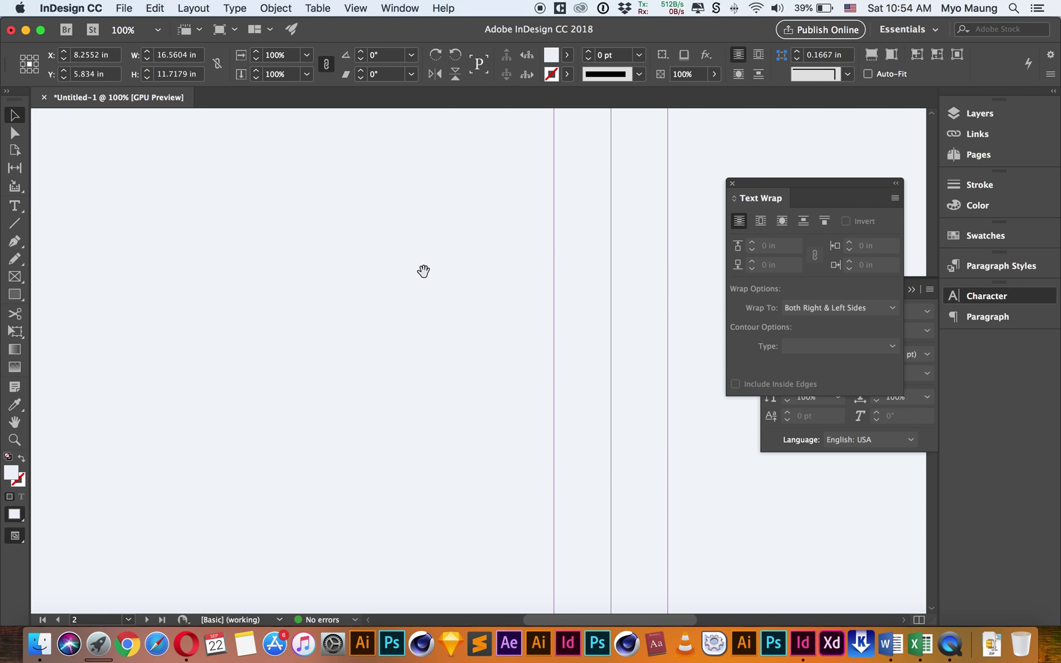
pyautogui.keyDown('alt'); pyautogui.keyDown('super'); pyautogui.click(423, 271); pyautogui.keyUp('super'); pyautogui.keyUp('alt')
pyautogui.keyDown('alt'); pyautogui.keyDown('super'); pyautogui.click(423, 271); pyautogui.keyUp('super'); pyautogui.keyUp('alt')
pyautogui.keyDown('alt'); pyautogui.keyDown('super'); pyautogui.click(424, 272); pyautogui.keyUp('super'); pyautogui.keyUp('alt')
pyautogui.scroll(-2, 379, 277)
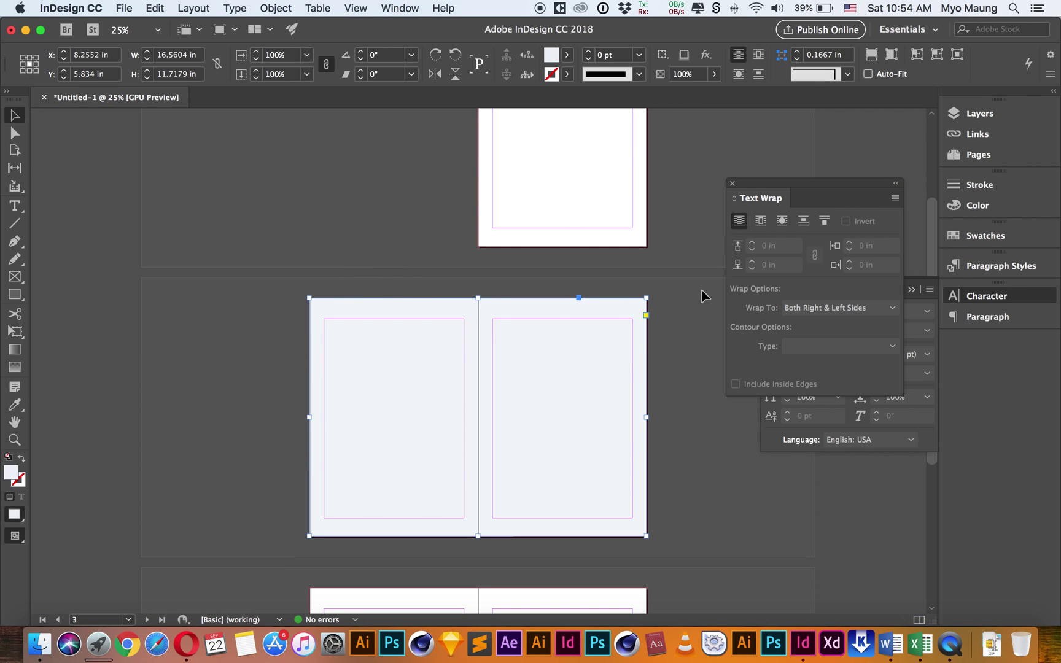
# Show the layer contents and move the rectangle below background.pdf in Layer 1
pyautogui.click(1010, 304)
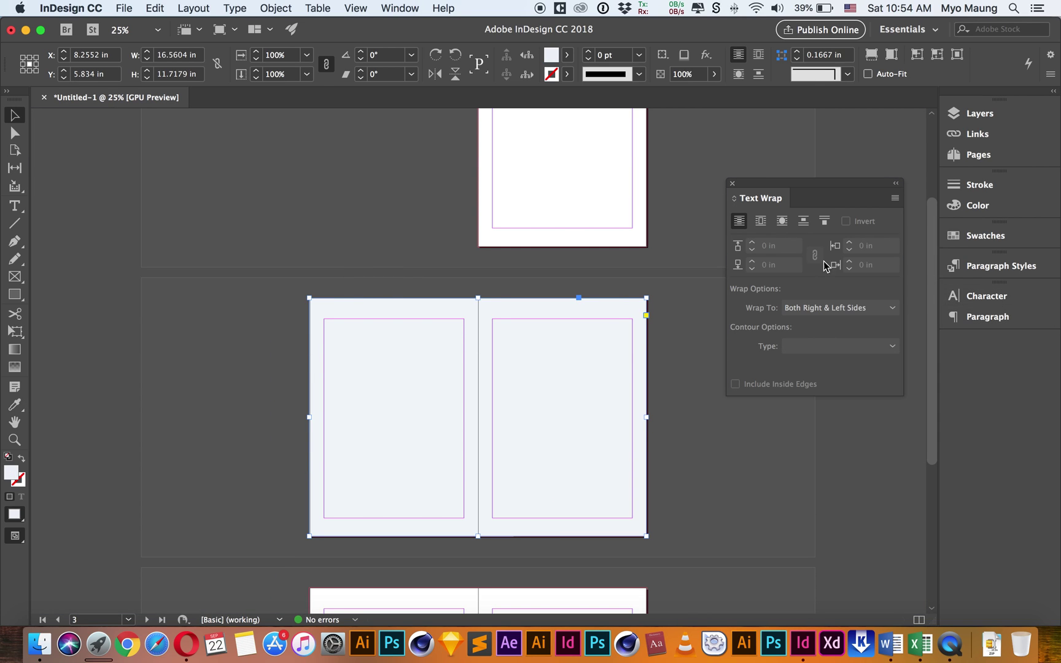
pyautogui.click(398, 9)
pyautogui.click(415, 202)
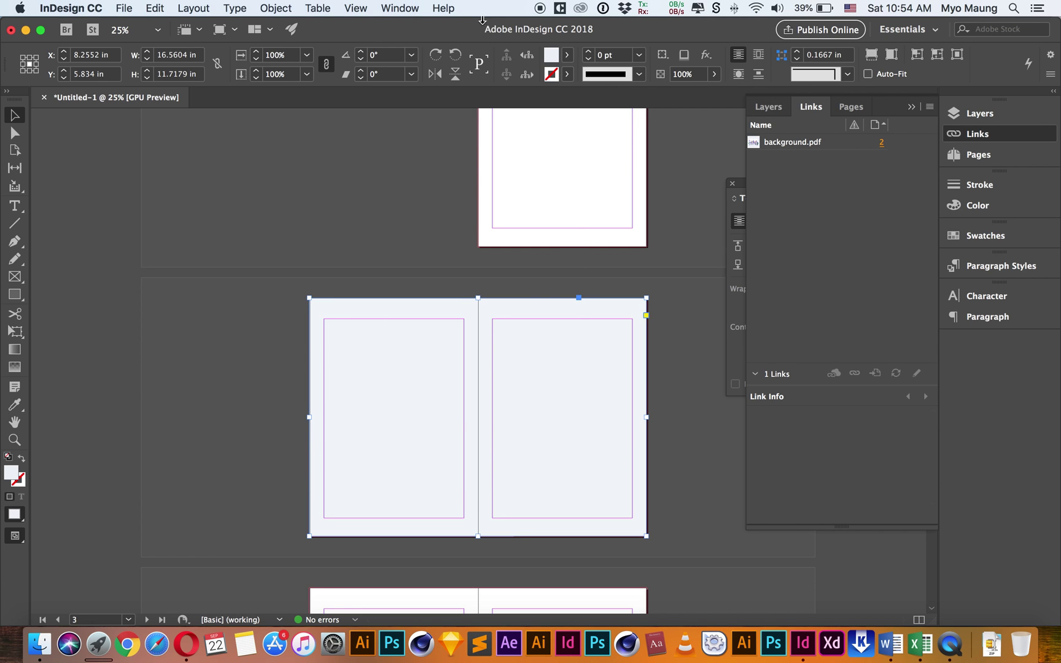
pyautogui.click(398, 8)
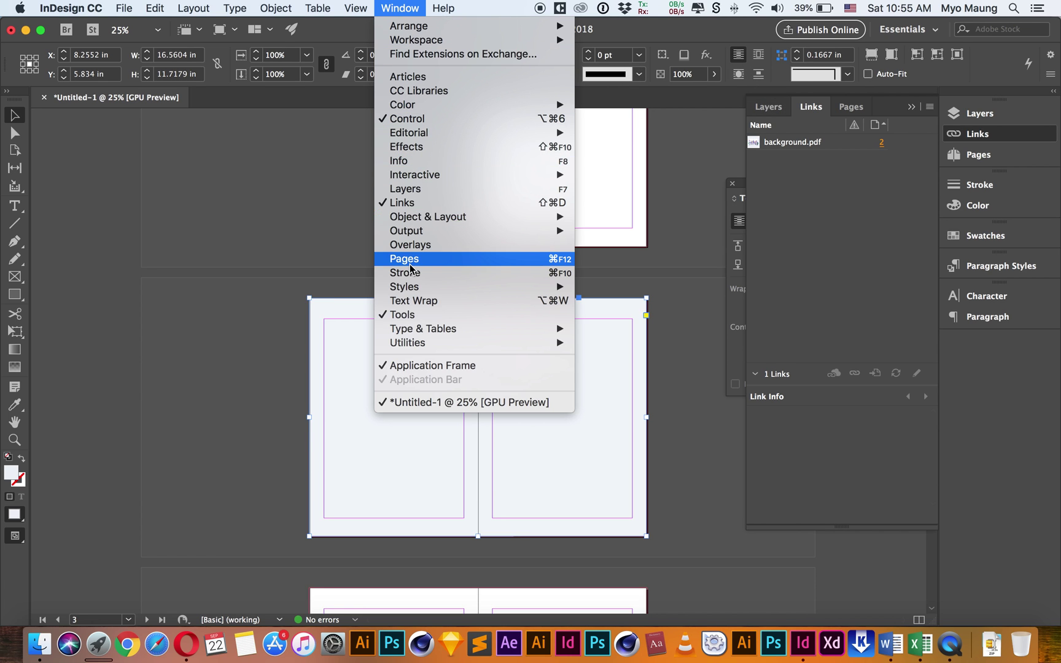
pyautogui.click(416, 189)
pyautogui.click(791, 127)
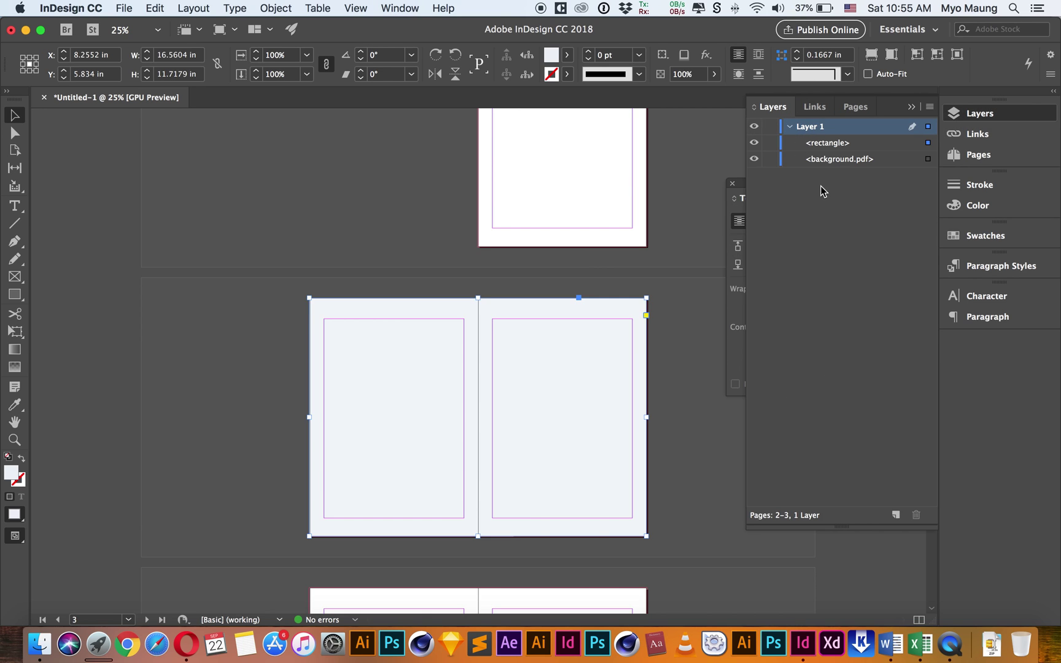
pyautogui.moveTo(830, 147); pyautogui.dragTo(829, 167)
pyautogui.click(372, 293)
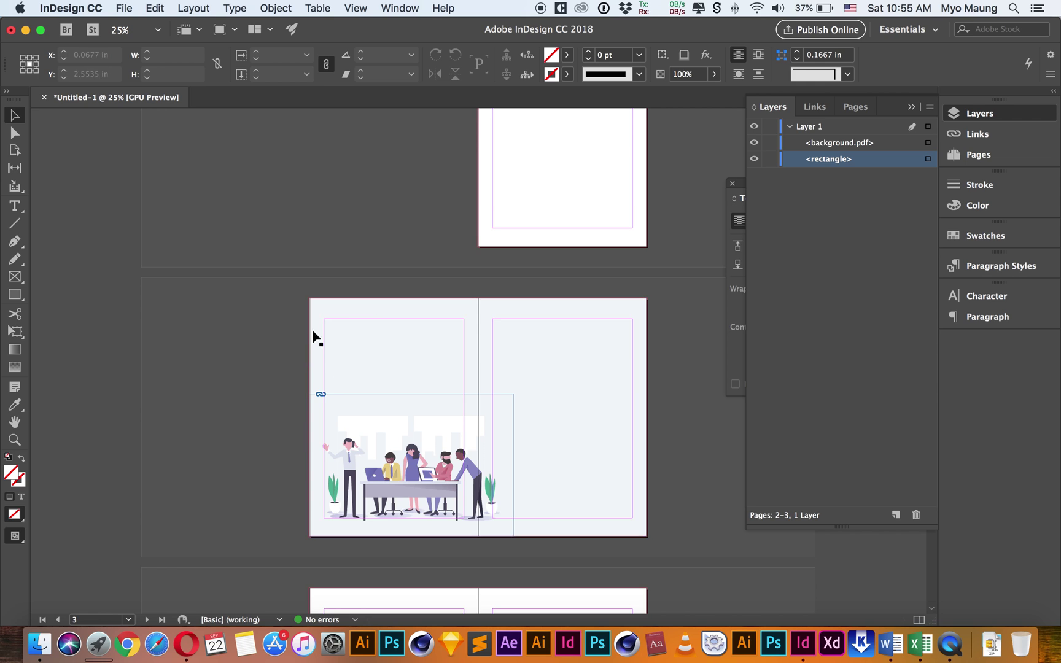
# Stretch the background rectangle's bottom-right corner outward to cover the gap at the spread's bottom-right corner
pyautogui.moveTo(300, 280); pyautogui.dragTo(397, 365)
pyautogui.press('Tab')
pyautogui.moveTo(504, 316); pyautogui.dragTo(322, 12)
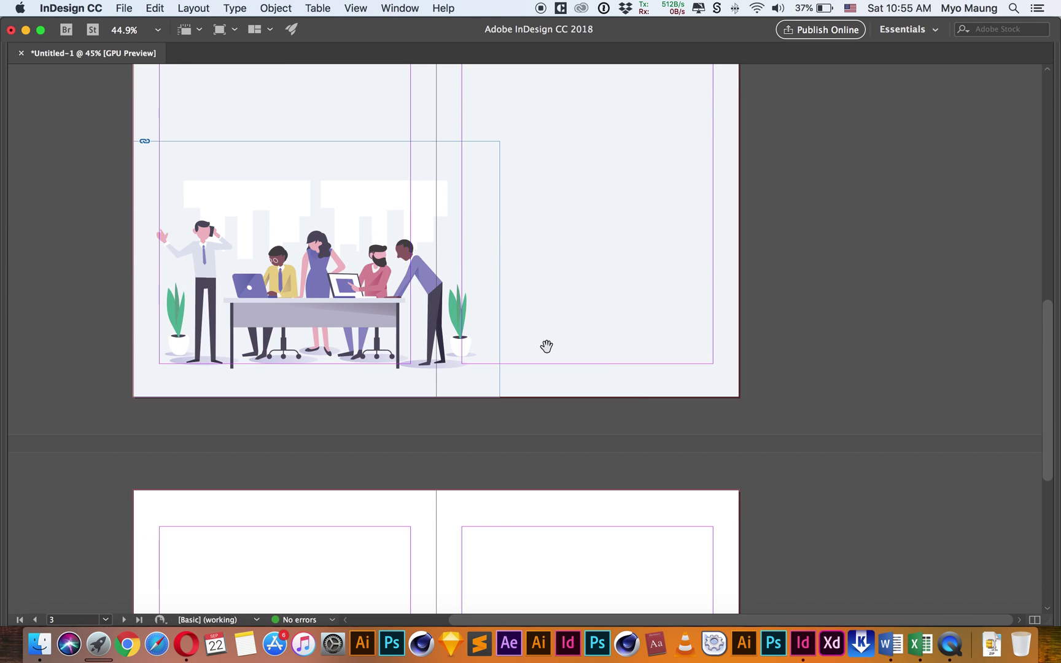
pyautogui.moveTo(584, 348); pyautogui.dragTo(816, 438)
pyautogui.scroll(3, 799, 430)
pyautogui.hscroll(5, 791, 429)
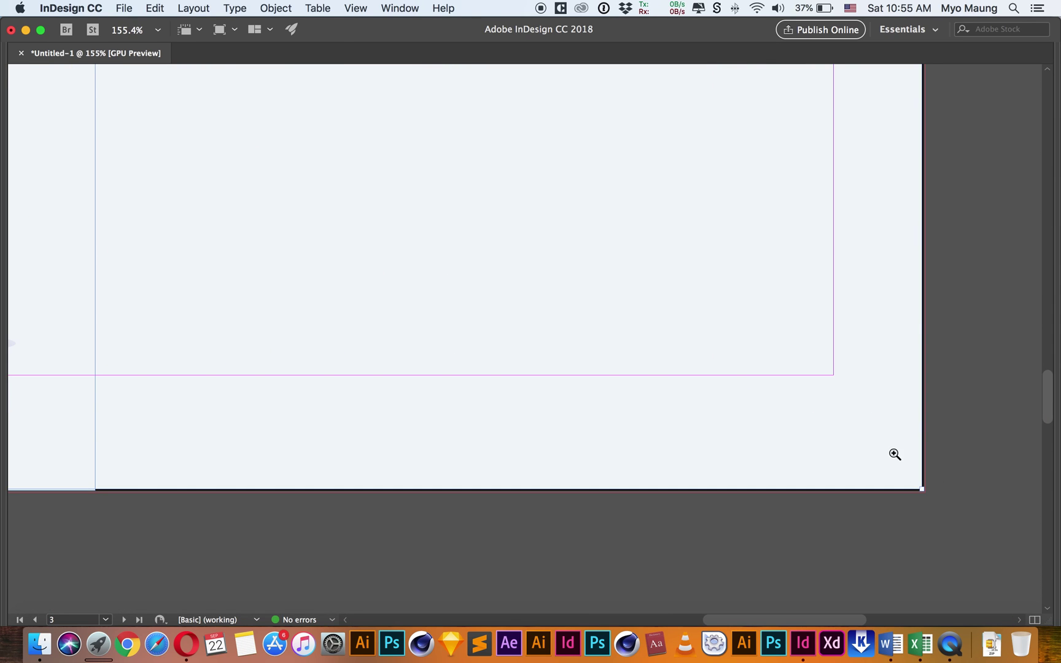
pyautogui.scroll(2, 896, 456)
pyautogui.moveTo(933, 504); pyautogui.dragTo(938, 509)
pyautogui.click(953, 550)
pyautogui.press('super+0')
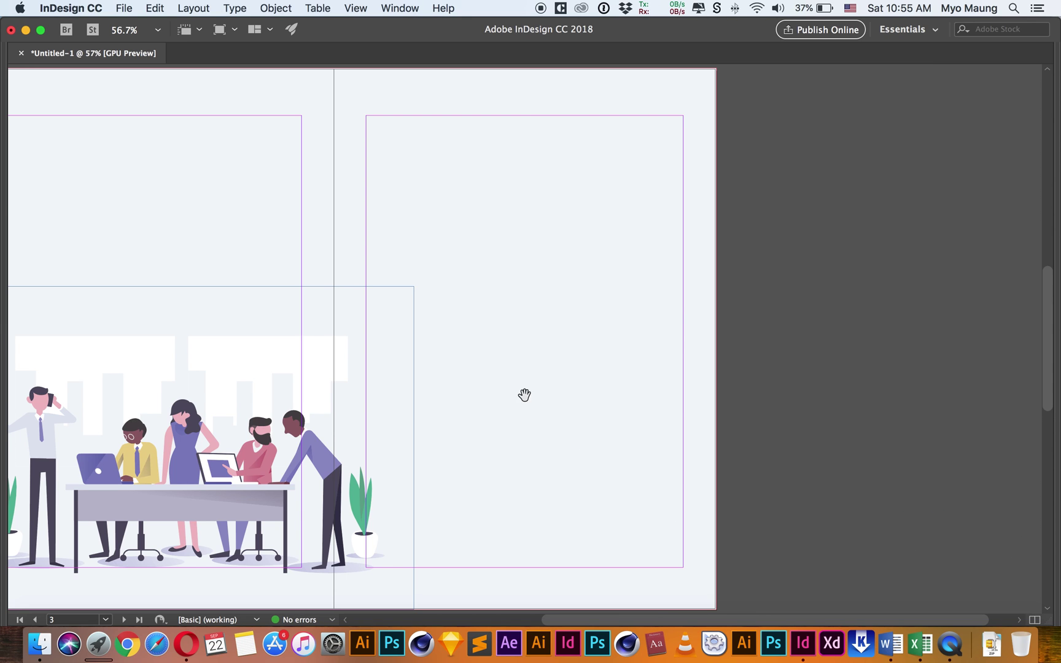
# Preview the spread without guides and lock the background rectangle in Layer 1
pyautogui.moveTo(523, 395); pyautogui.dragTo(736, 377)
pyautogui.moveTo(617, 312); pyautogui.dragTo(597, 309)
pyautogui.press('w')
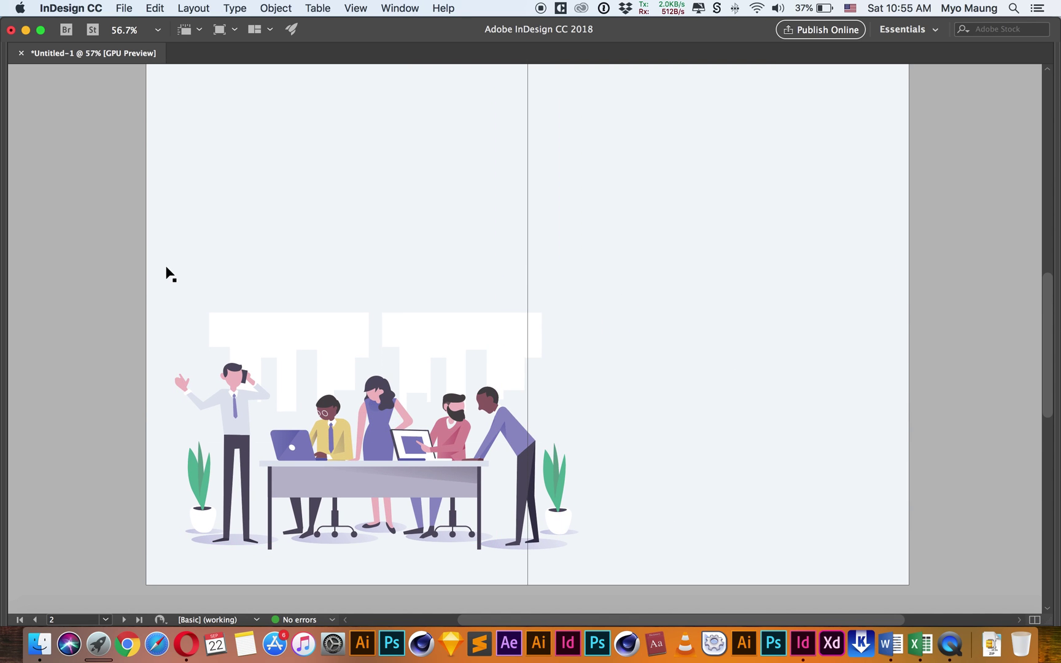
pyautogui.press('Tab')
pyautogui.click(869, 422)
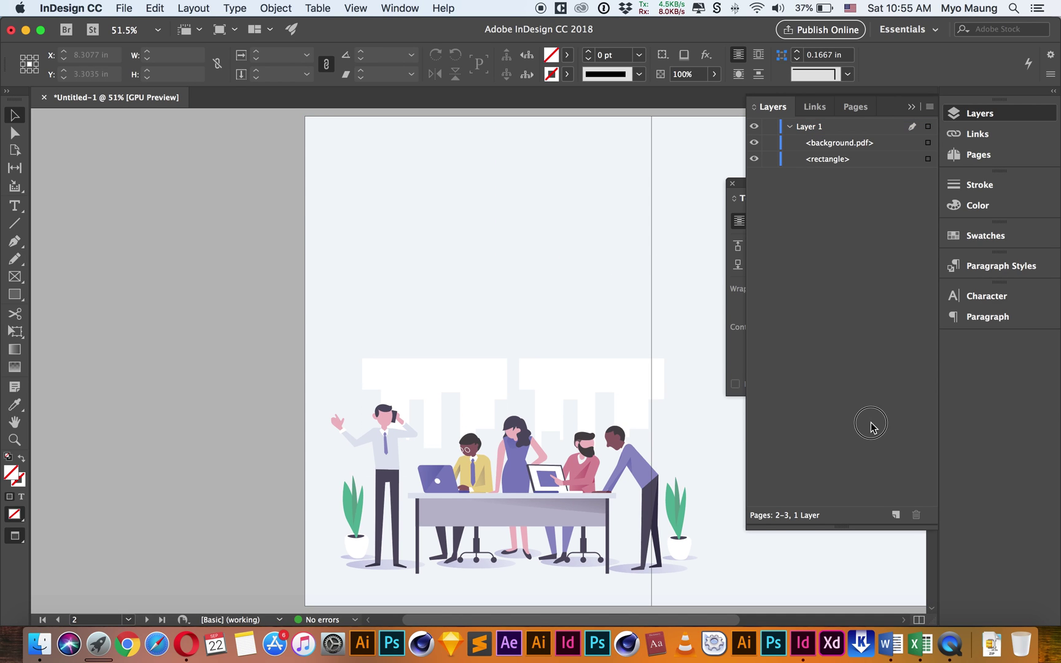
pyautogui.hscroll(2, 614, 283)
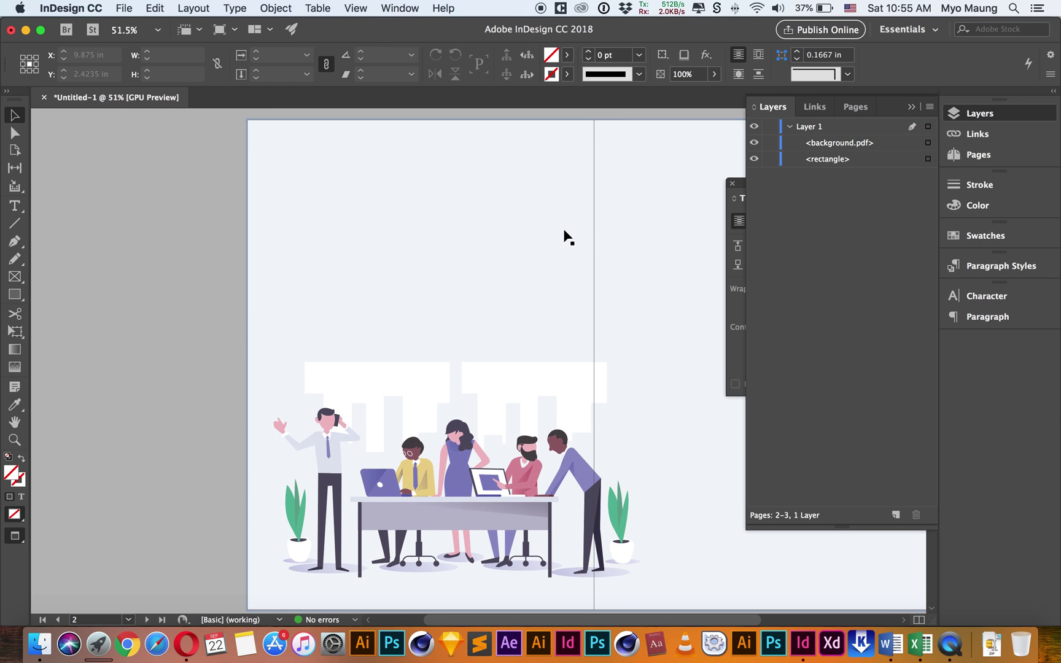
pyautogui.hscroll(2, 580, 258)
pyautogui.click(771, 159)
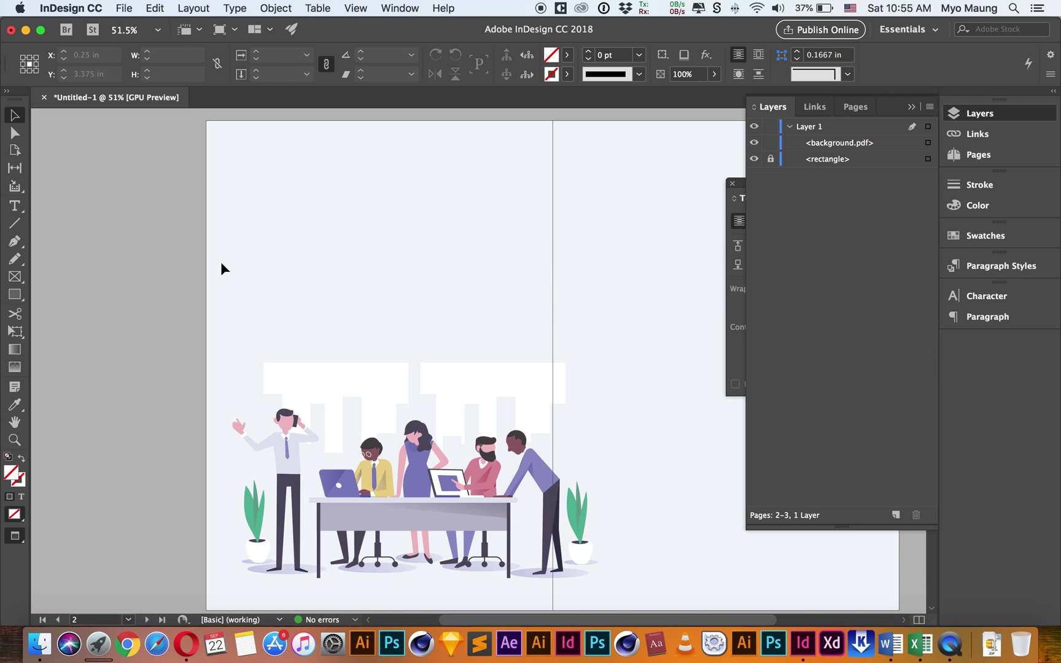
# Add a text frame above the illustration, starting at the page's left margin, reading "How to become a"
pyautogui.click(15, 206)
pyautogui.press('w')
pyautogui.moveTo(237, 205); pyautogui.dragTo(411, 262)
pyautogui.write('How to bec')
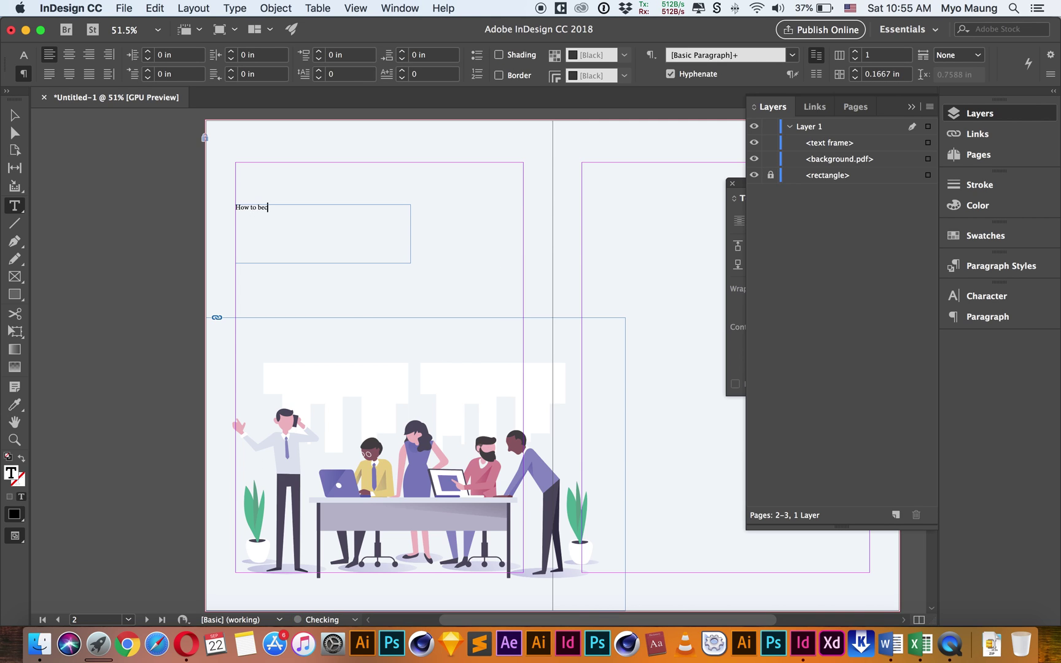
pyautogui.write('ome a')
# Format all the "How to become a" text in Roboto Light at 30 pt
pyautogui.press('super+a')
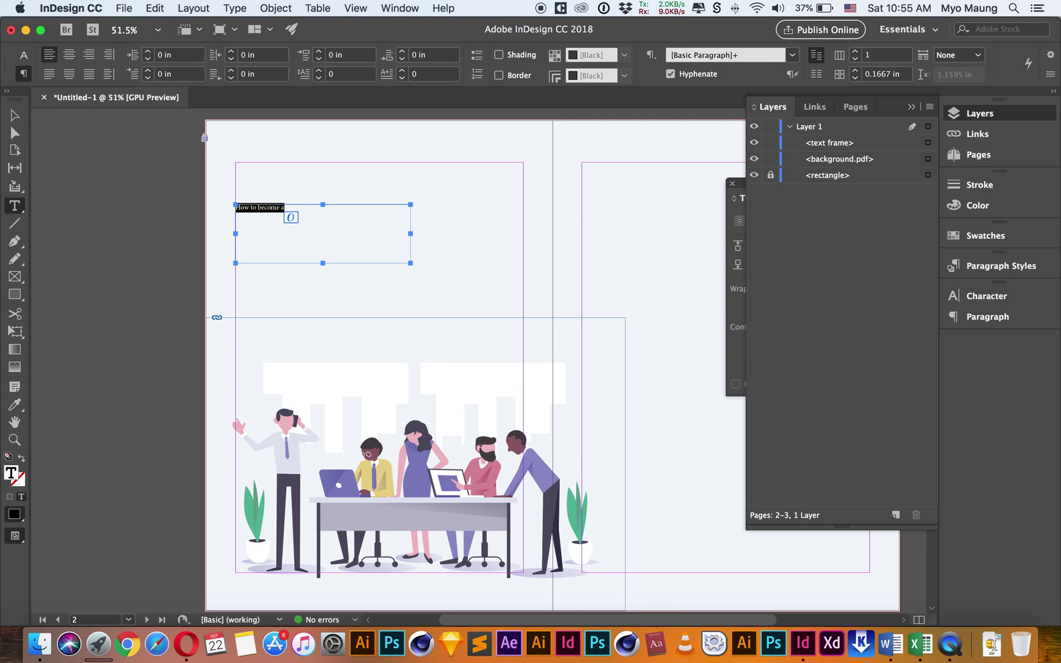
pyautogui.press('super+t')
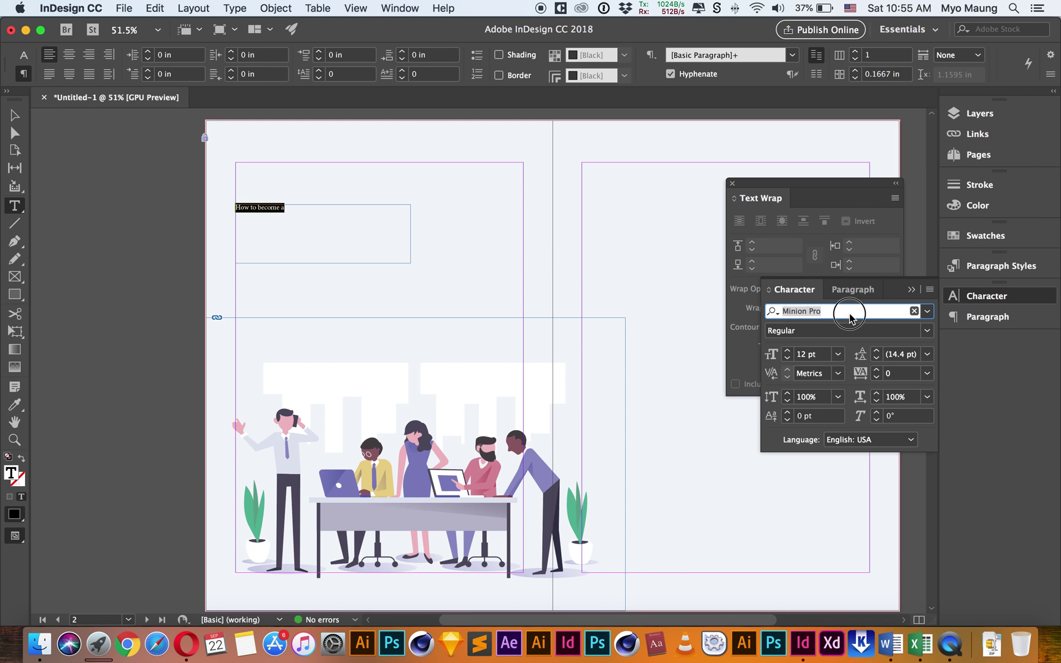
pyautogui.write('Rob')
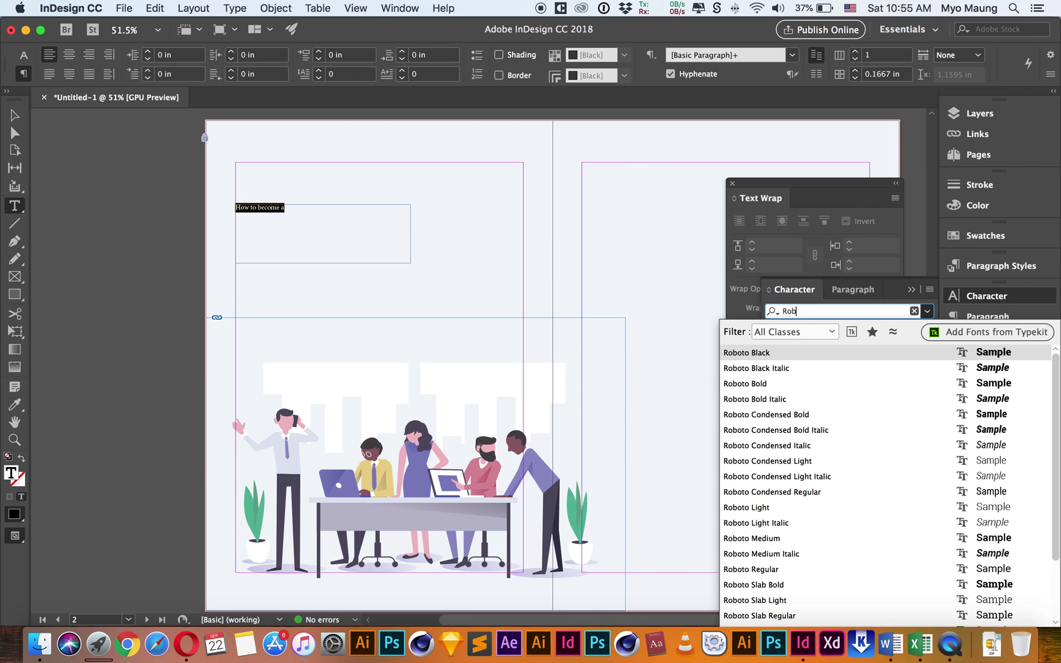
pyautogui.write('oto lig')
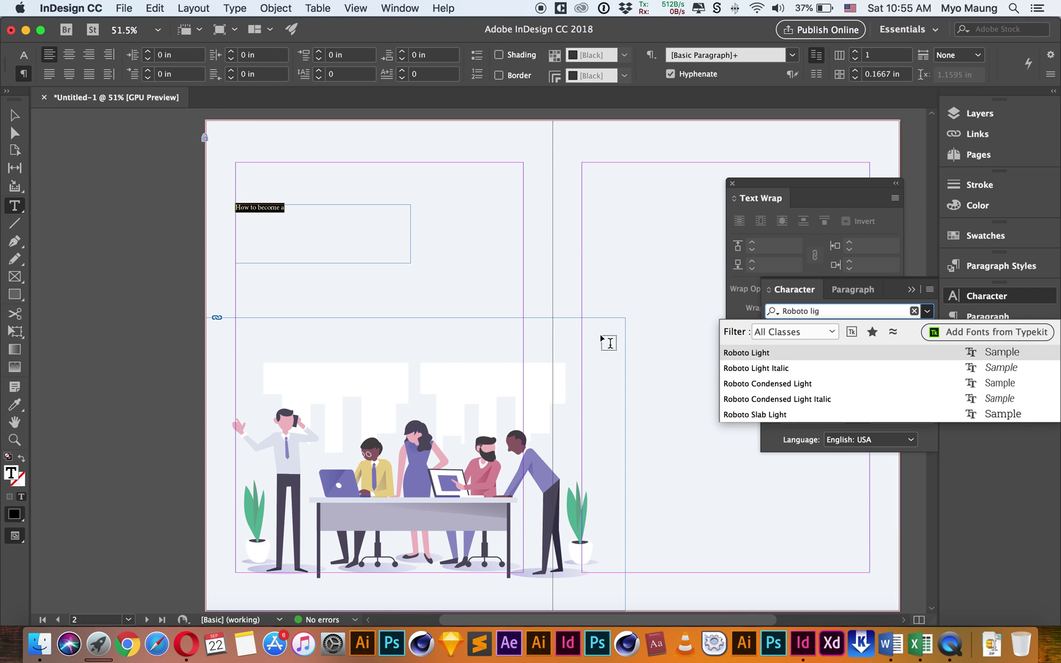
pyautogui.click(727, 353)
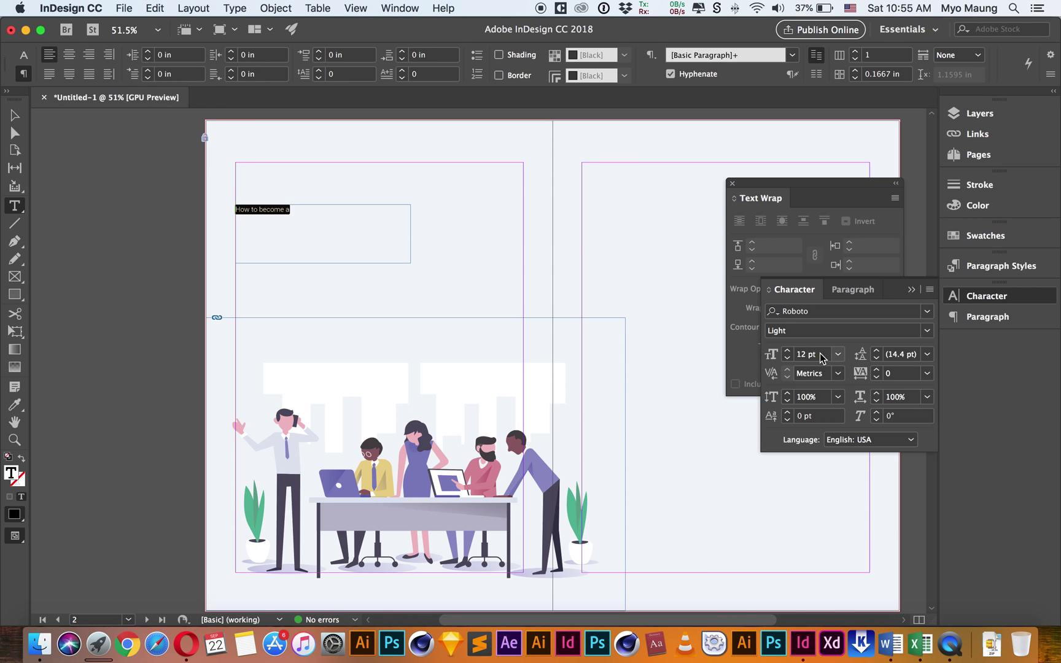
pyautogui.click(820, 355)
pyautogui.write('30')
pyautogui.press('Tab')
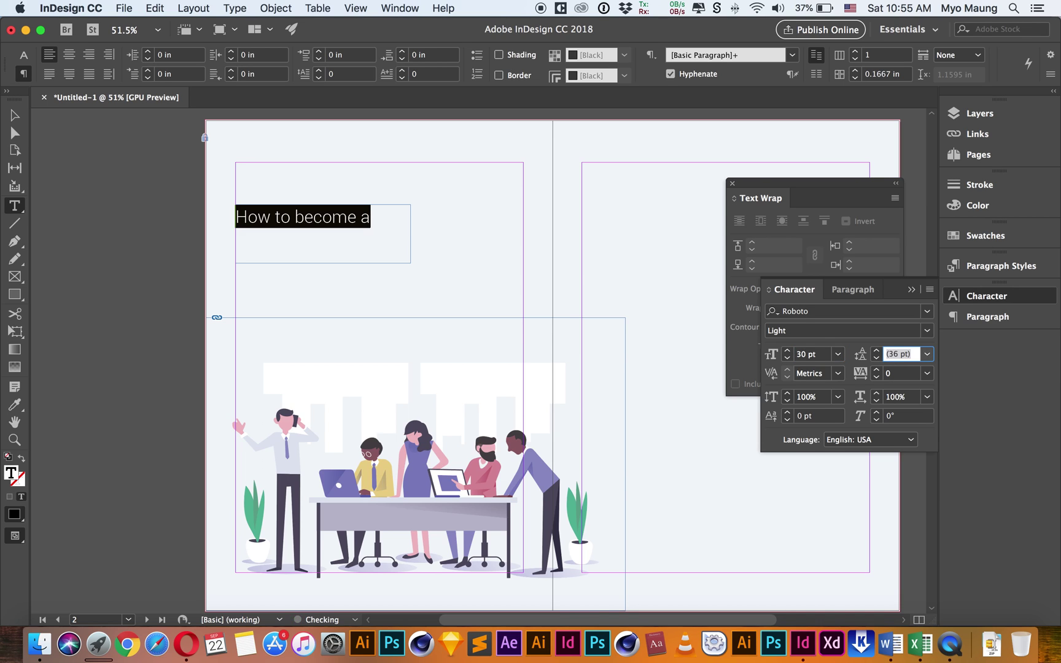
# Set the heading's text colour to black with C, M and Y at 0% and K at 100%
pyautogui.doubleClick(10, 474)
pyautogui.click(661, 441)
pyautogui.doubleClick(661, 441)
pyautogui.click(674, 385)
pyautogui.press('Return')
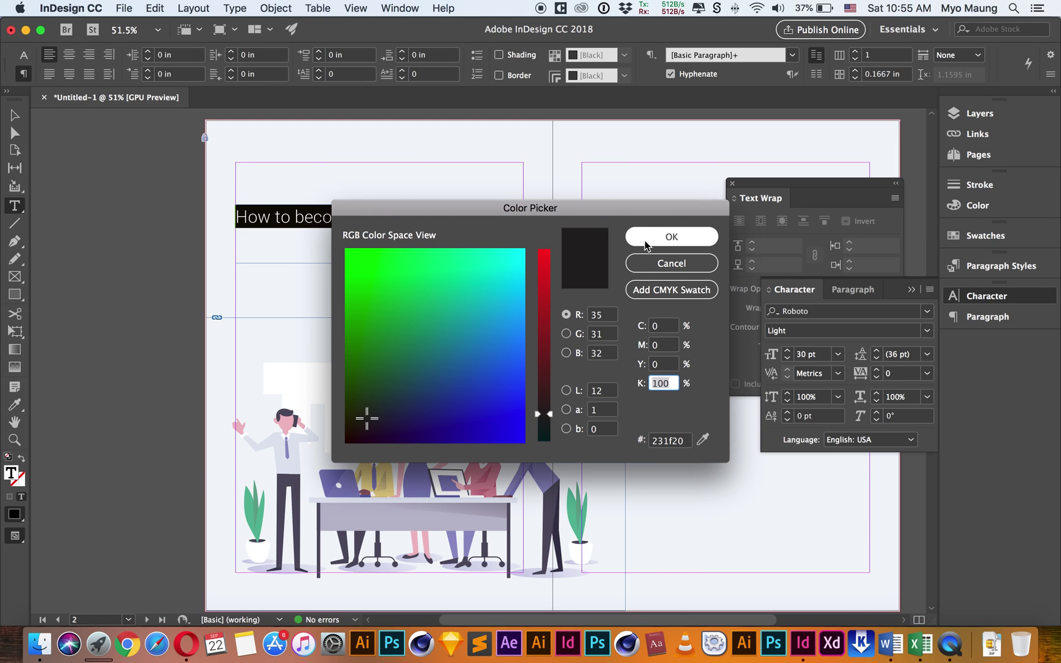
pyautogui.click(115, 209)
pyautogui.press('v')
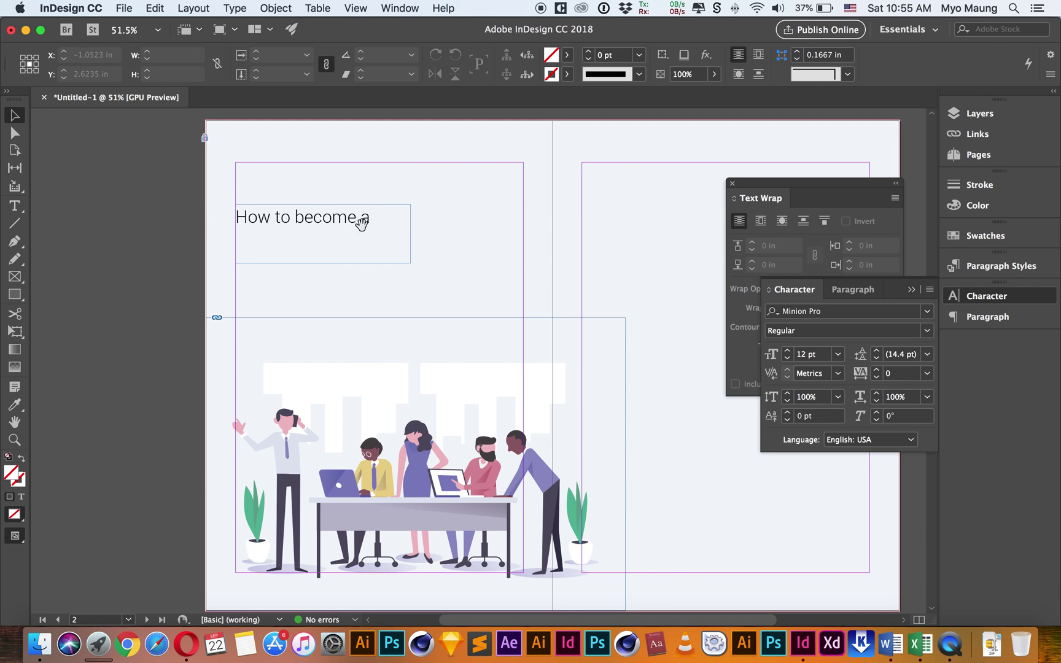
# Shorten the "How to become a" text frame by raising its bottom edge closer to the text
pyautogui.keyDown('super'); pyautogui.click(410, 246); pyautogui.keyUp('super')
pyautogui.click(398, 347)
pyautogui.moveTo(353, 385); pyautogui.dragTo(352, 348)
pyautogui.click(157, 301)
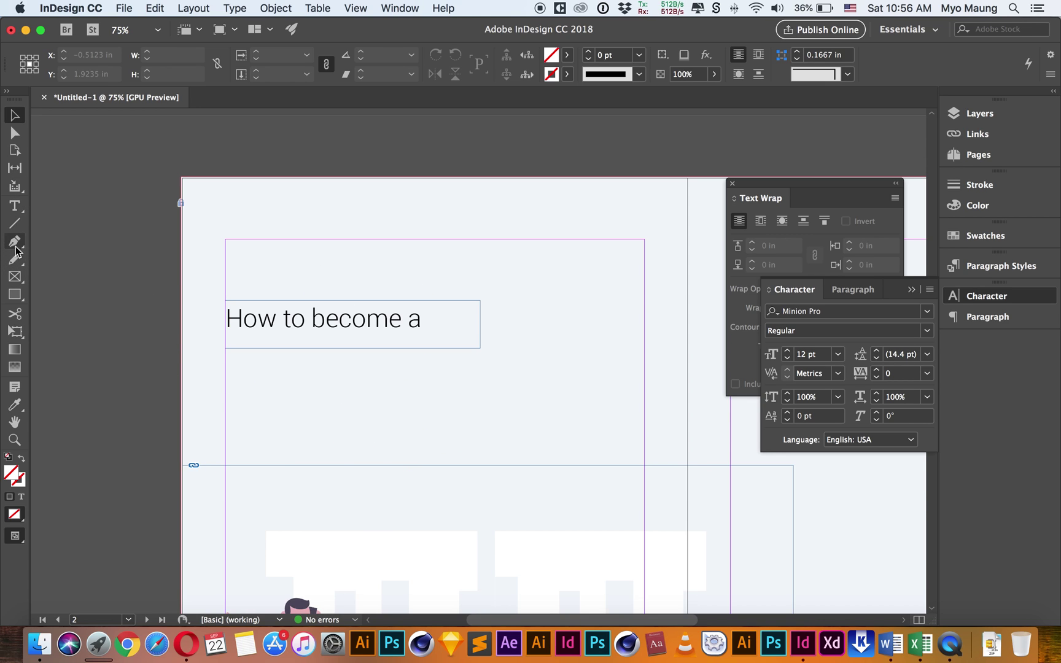
# Add a margin-wide text frame directly below "How to become a", reading "Digital Creative"
pyautogui.click(15, 206)
pyautogui.moveTo(227, 355); pyautogui.dragTo(642, 458)
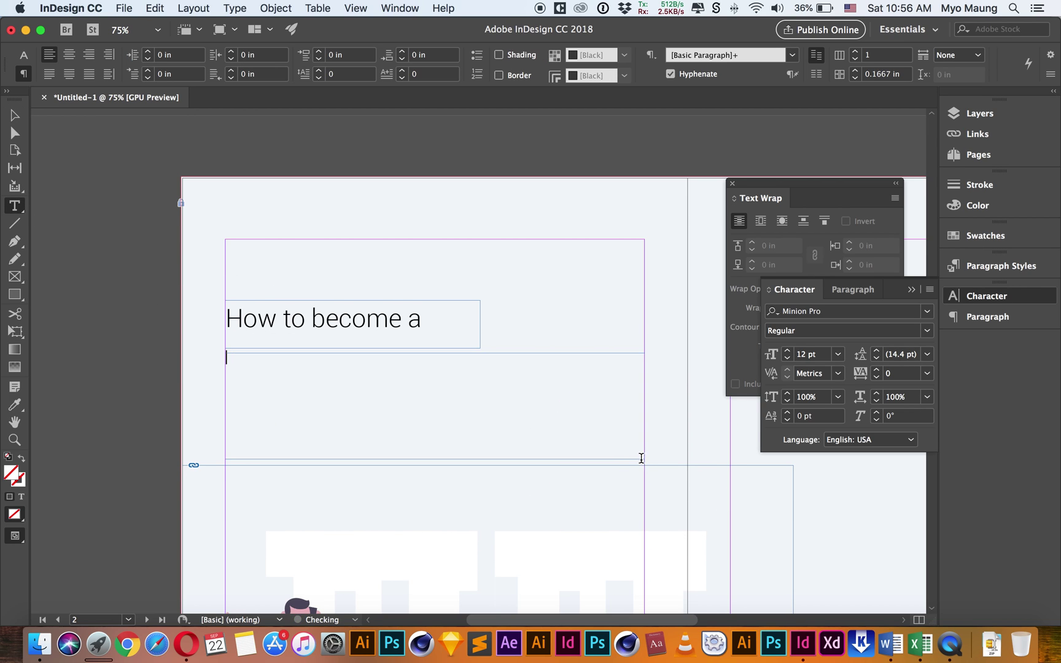
pyautogui.write('Crea')
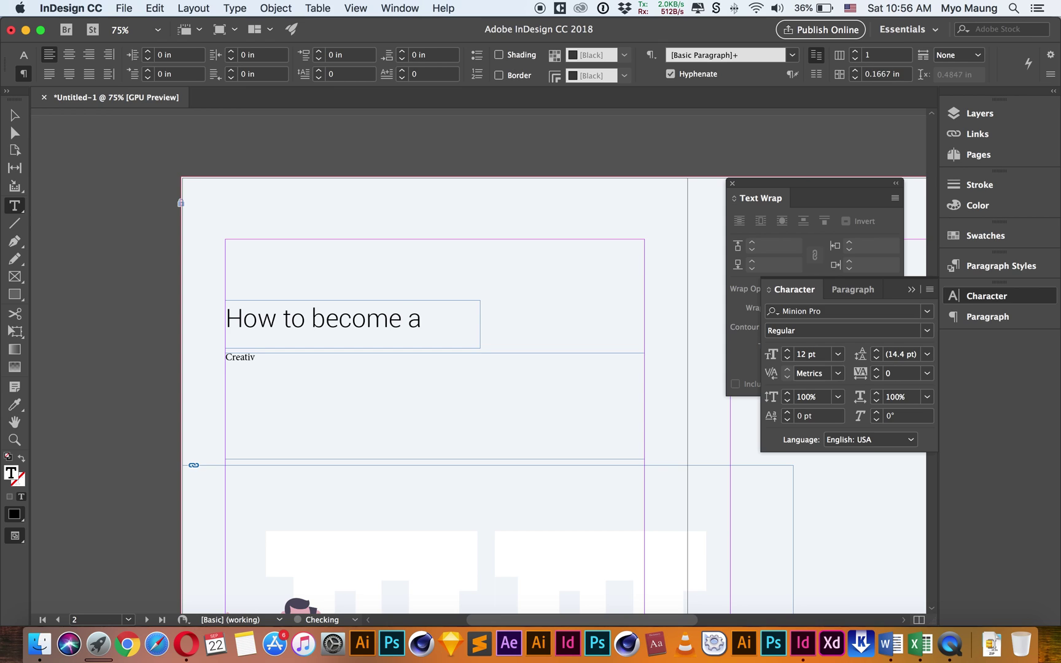
pyautogui.write('tiv')
pyautogui.press('super+a')
pyautogui.write('Digital Dire')
pyautogui.press('BackSpace')
pyautogui.press('Escape')
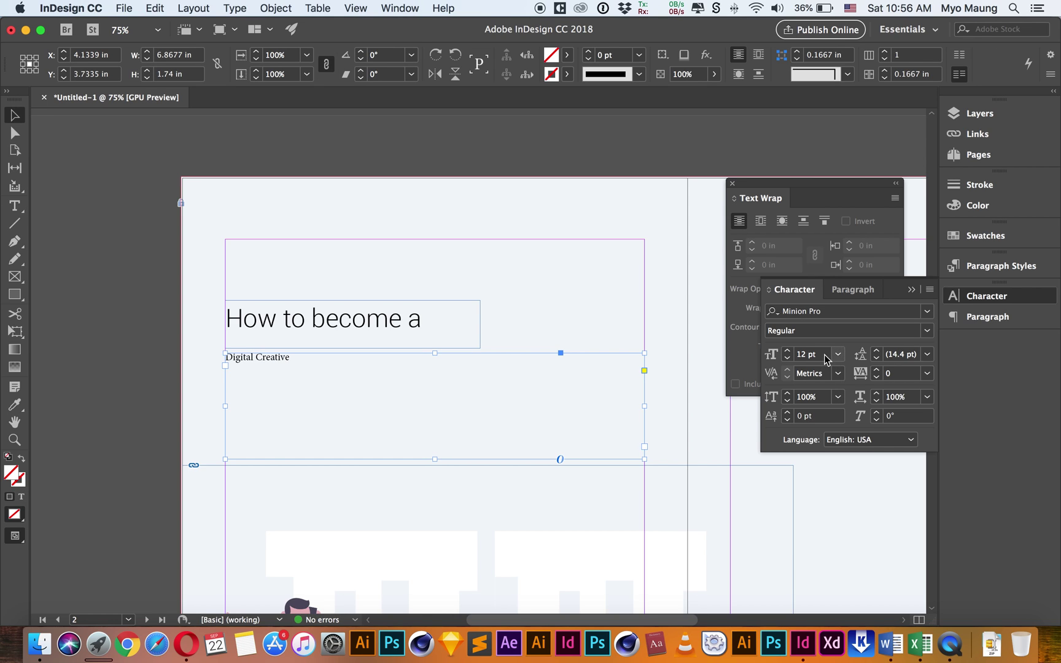
# Set the "Digital Creative" text in Roboto Slab Bold
pyautogui.click(835, 312)
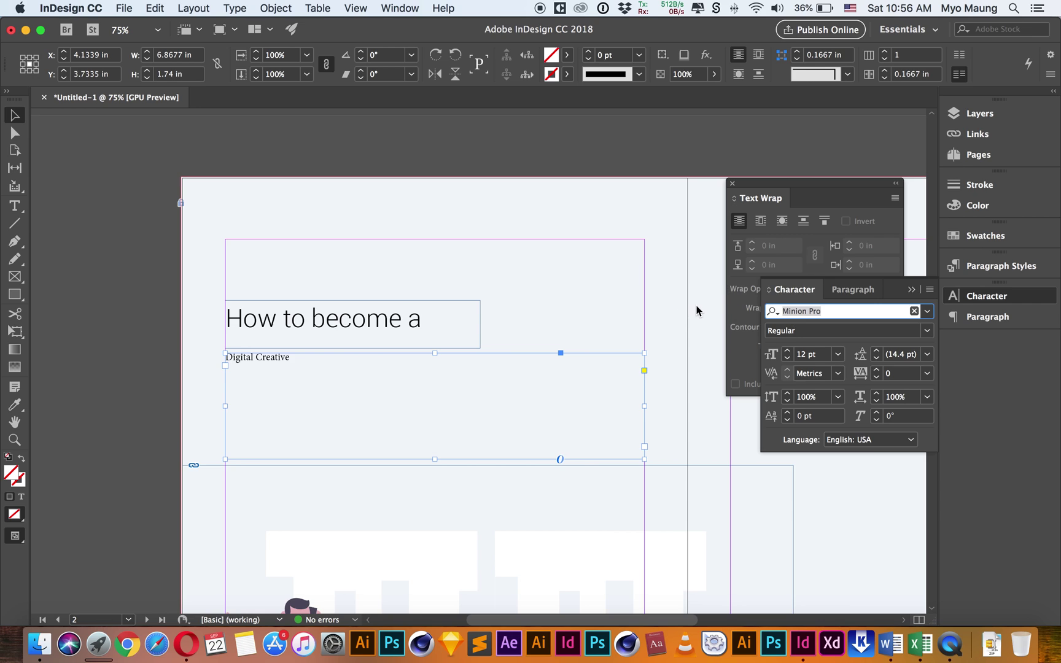
pyautogui.write('Robo')
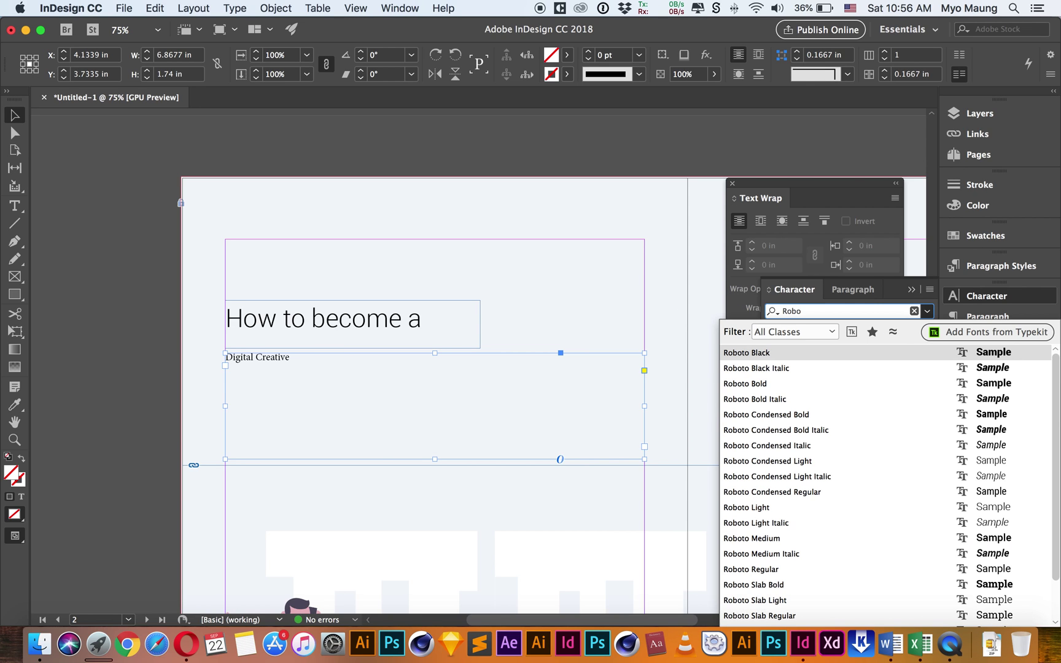
pyautogui.write('to lig')
pyautogui.press('BackSpace')
pyautogui.press('BackSpace')
pyautogui.press('BackSpace')
pyautogui.write('sl')
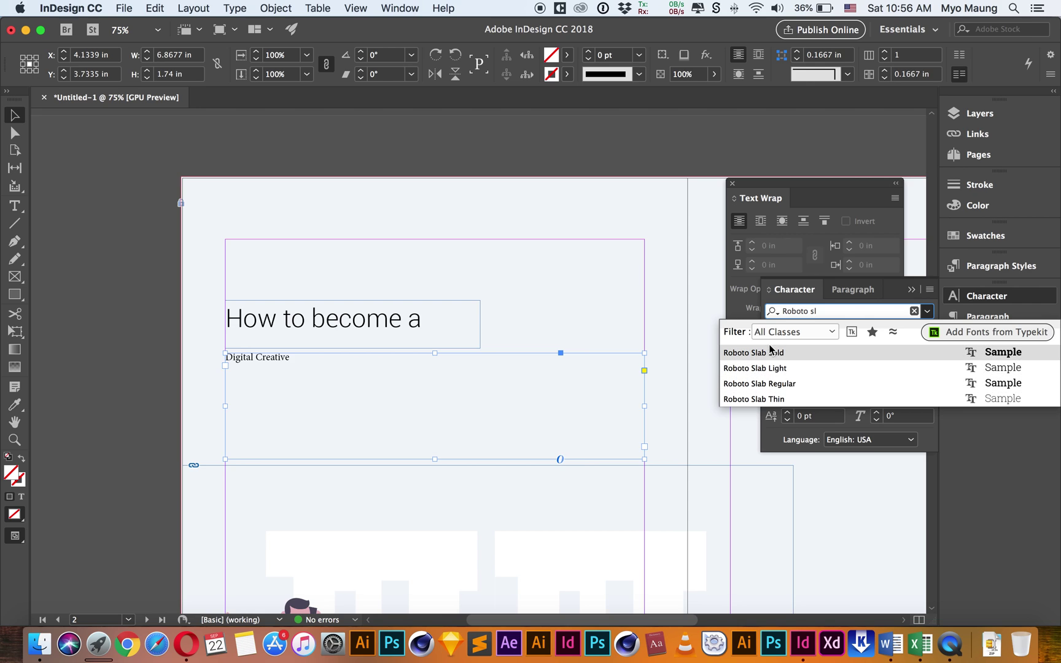
pyautogui.click(768, 353)
pyautogui.click(157, 363)
# Change the "How to become a" text to Roboto Slab Light
pyautogui.click(293, 319)
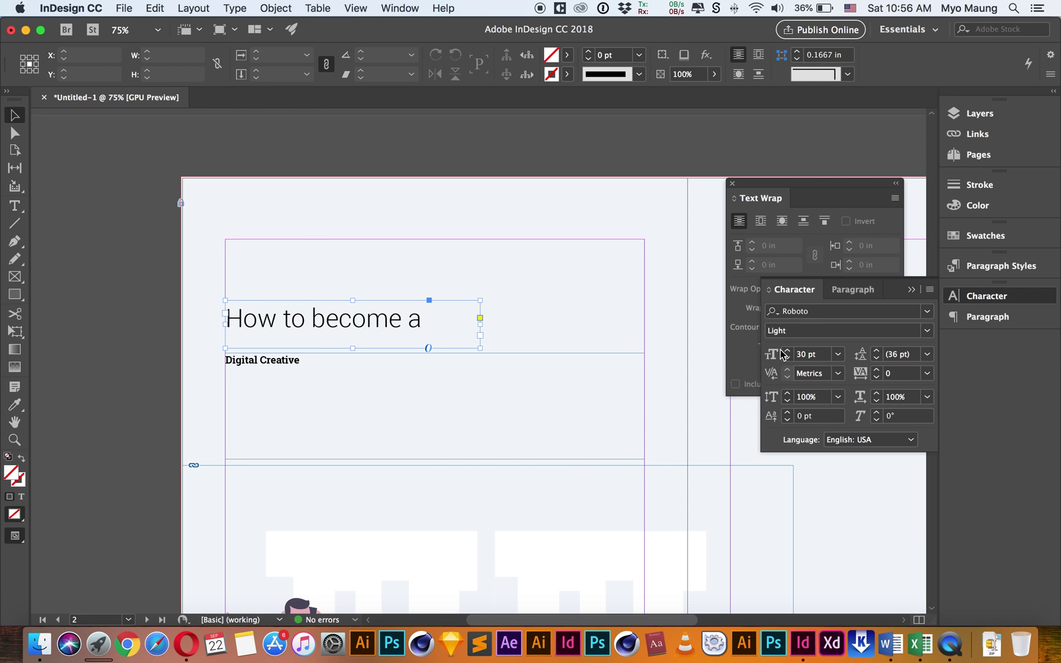
pyautogui.click(835, 312)
pyautogui.click(836, 312)
pyautogui.write('s')
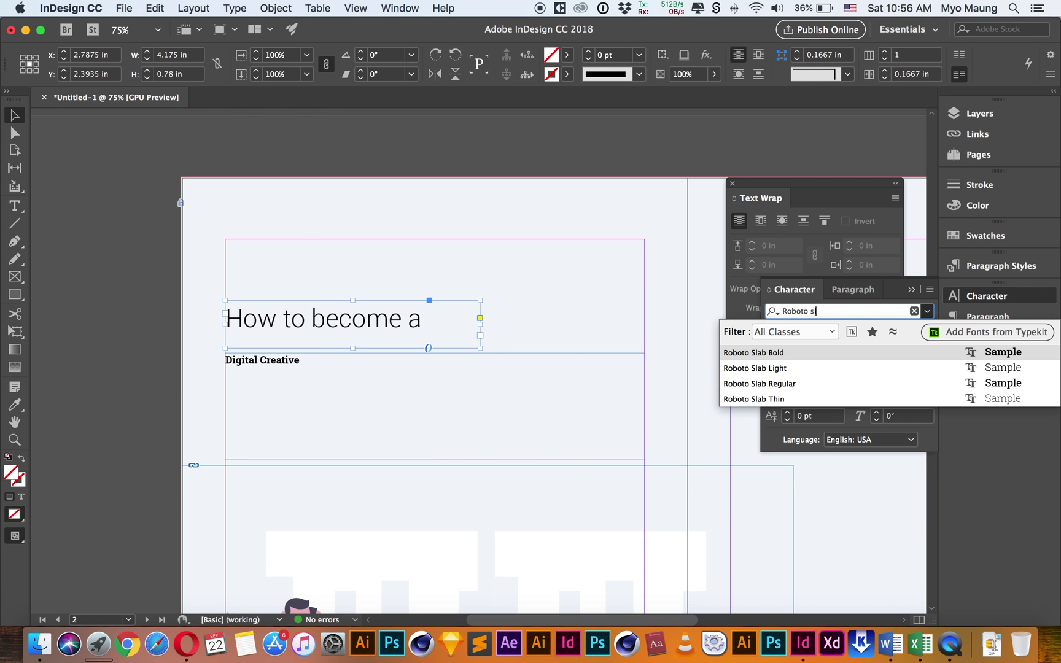
pyautogui.write('l')
pyautogui.click(777, 399)
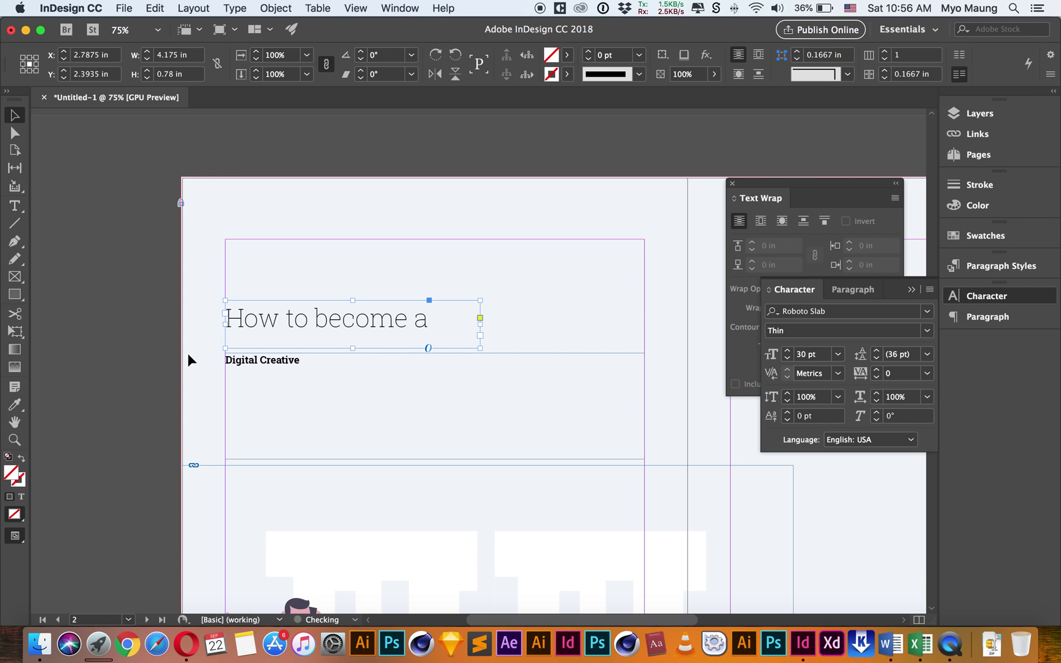
pyautogui.click(926, 330)
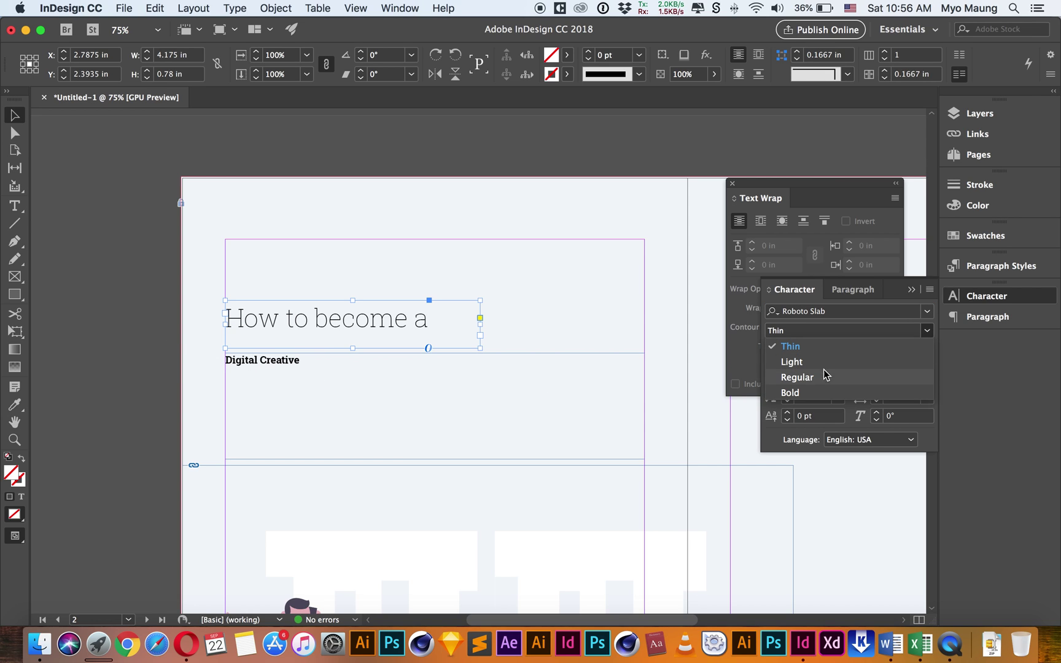
pyautogui.click(806, 364)
pyautogui.click(151, 337)
# Set the "Digital Creative" text to a size of 70 pt with 70 pt leading
pyautogui.click(297, 367)
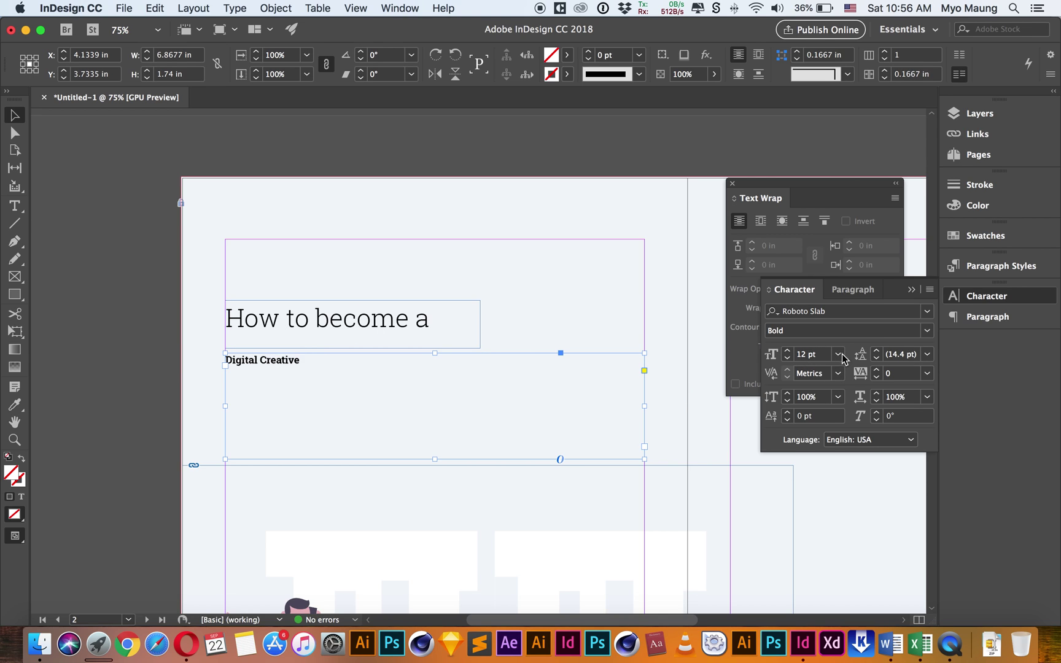
pyautogui.click(819, 356)
pyautogui.write('70')
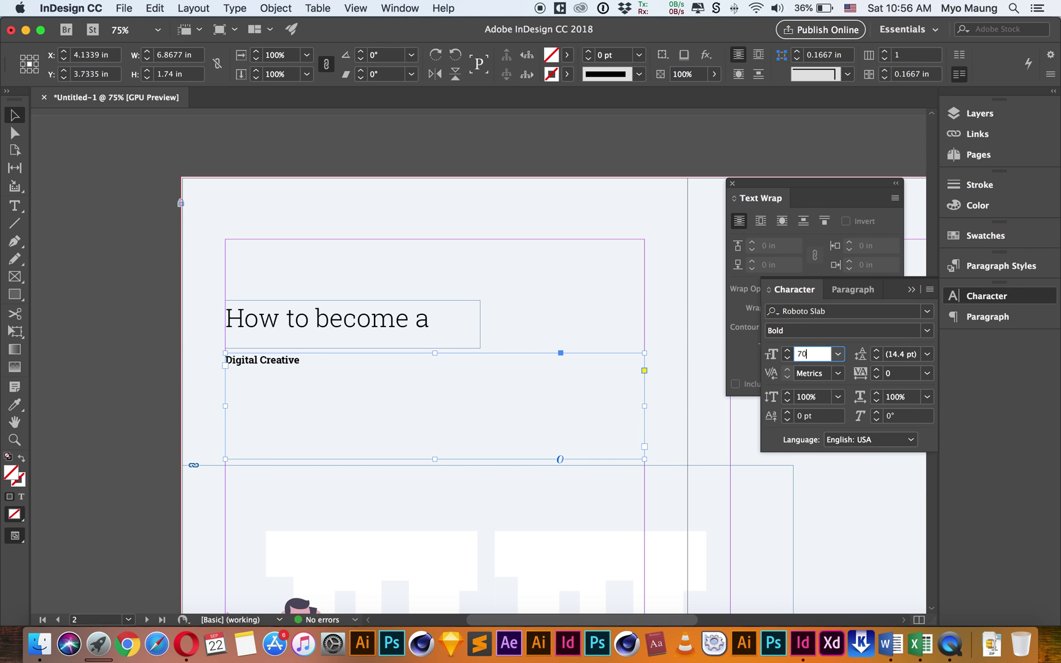
pyautogui.press('Tab')
pyautogui.write('70')
pyautogui.press('Return')
pyautogui.click(122, 337)
# Move the "How to become a" and "Digital Creative" frames up together by about 0.27 in
pyautogui.press('space')
pyautogui.keyDown('super'); pyautogui.click(427, 357); pyautogui.keyUp('super')
pyautogui.click(415, 319)
pyautogui.keyDown('shift'); pyautogui.click(417, 399); pyautogui.keyUp('shift')
pyautogui.moveTo(422, 311); pyautogui.dragTo(422, 291)
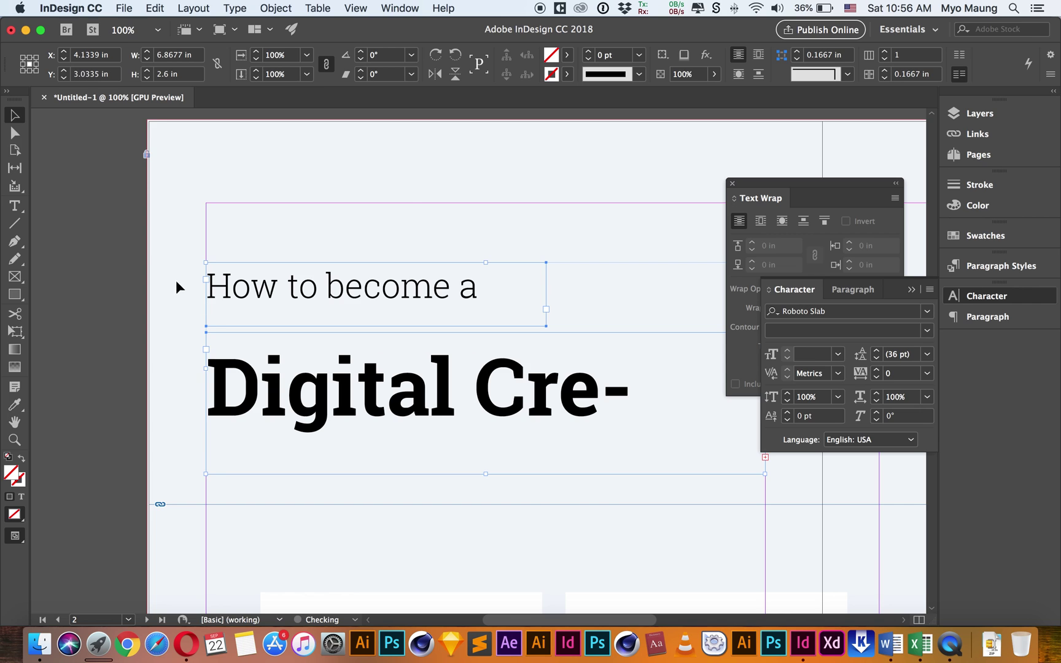
pyautogui.click(91, 228)
# Put "Creative" on its own line below "Digital" and extend the frame's bottom edge to a height of about 2.47 in
pyautogui.press('space')
pyautogui.moveTo(363, 367); pyautogui.dragTo(344, 319)
pyautogui.click(484, 345)
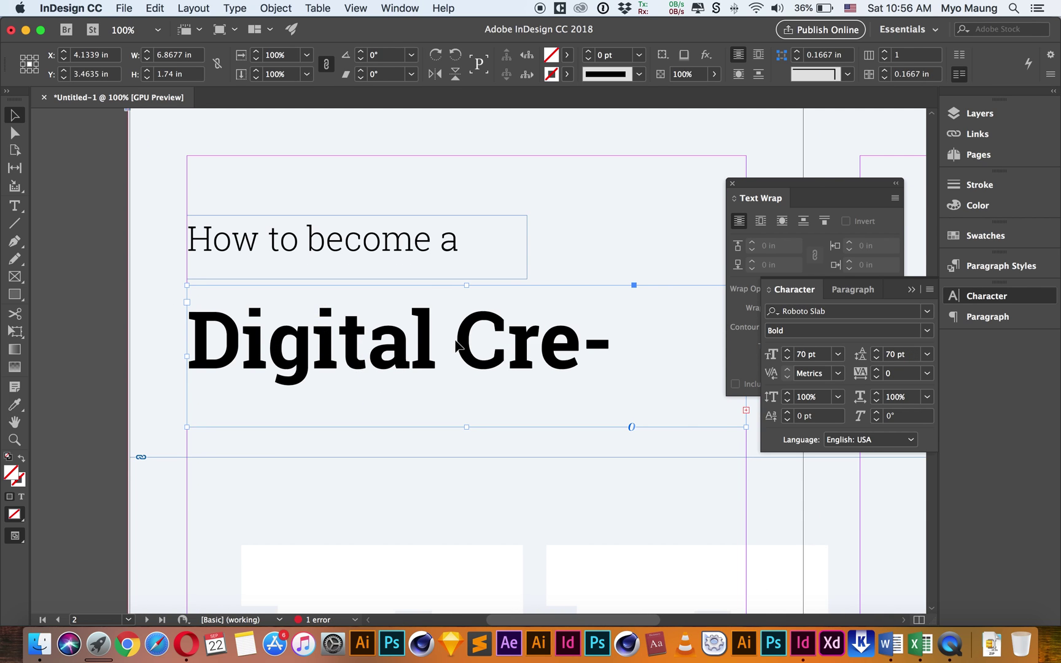
pyautogui.doubleClick(457, 343)
pyautogui.press('Delete')
pyautogui.press('Delete')
pyautogui.press('Delete')
pyautogui.press('Delete')
pyautogui.press('Escape')
pyautogui.moveTo(466, 426); pyautogui.dragTo(466, 486)
pyautogui.click(121, 293)
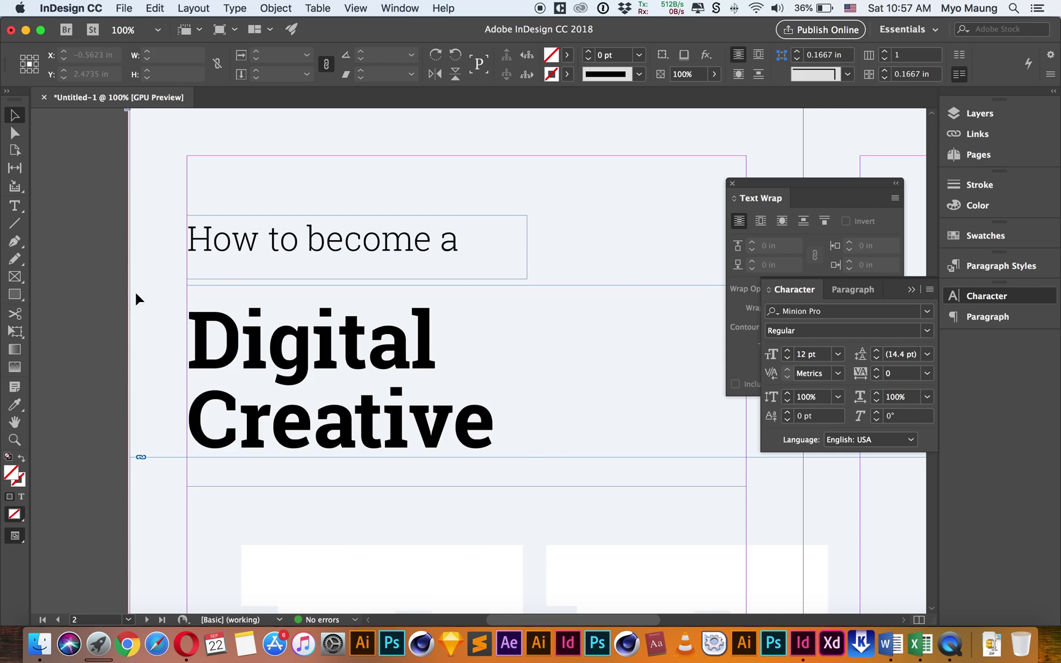
# Nudge the "Digital Creative" frame up close beneath "How to become a", to about Y 3.41 in
pyautogui.press('super+minus')
pyautogui.click(396, 295)
pyautogui.press('Up')
pyautogui.press('Up')
pyautogui.press('Up')
pyautogui.press('Up')
pyautogui.press('Up')
pyautogui.press('Up')
pyautogui.press('Up')
pyautogui.press('Up')
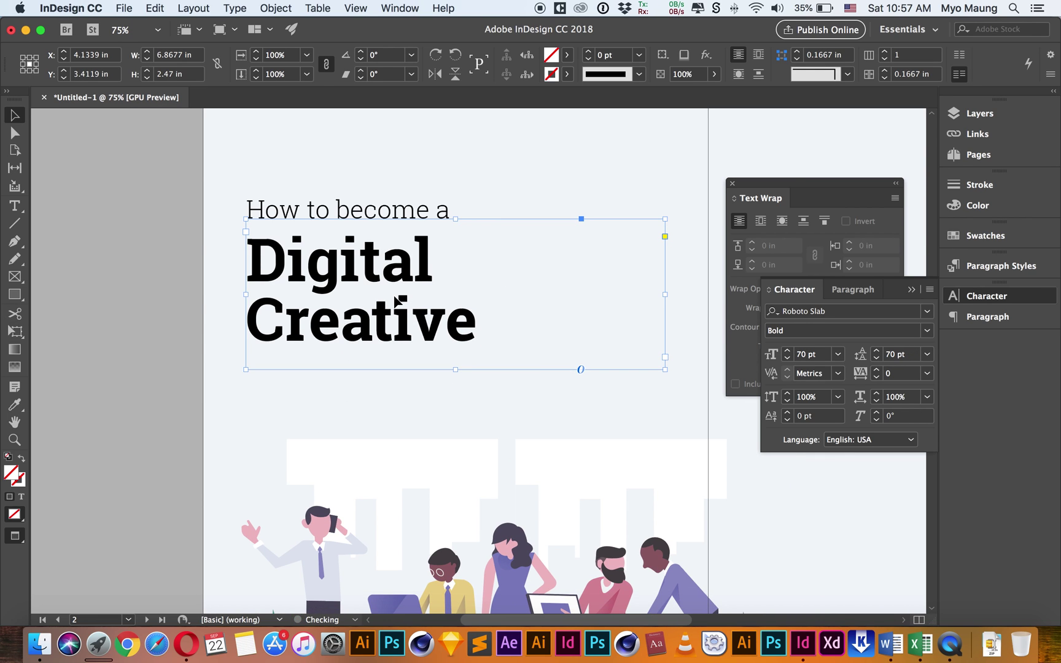
pyautogui.click(154, 247)
# Set the leading of the "Digital Creative" text to 80 pt
pyautogui.moveTo(532, 318); pyautogui.dragTo(436, 303)
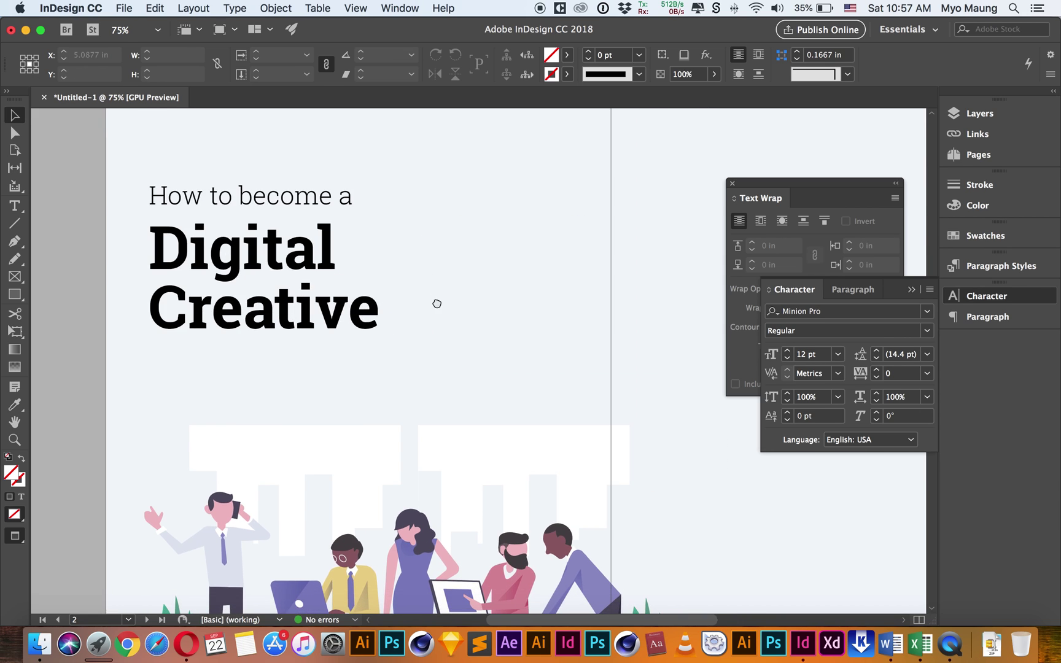
pyautogui.press('super+minus')
pyautogui.moveTo(440, 348); pyautogui.dragTo(419, 323)
pyautogui.click(419, 329)
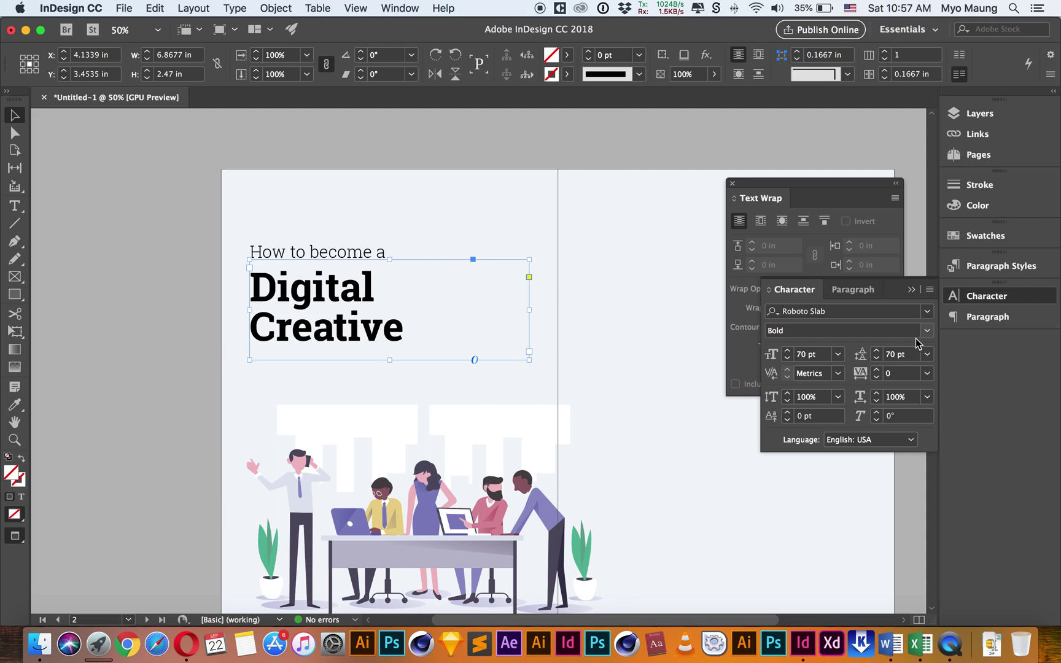
pyautogui.click(906, 355)
pyautogui.write('80')
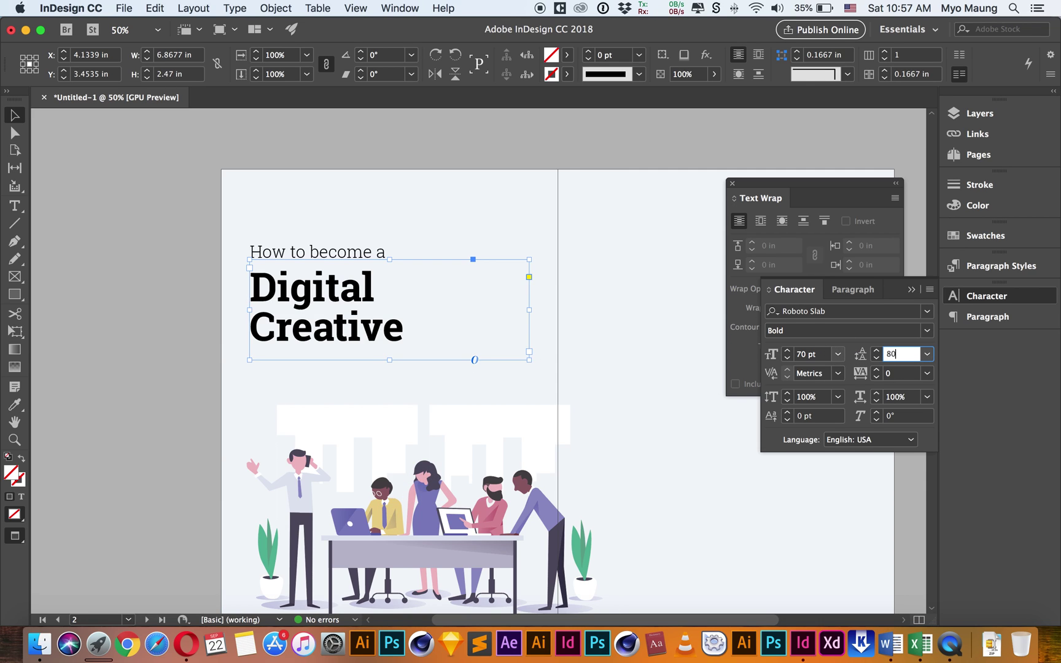
pyautogui.press('Return')
pyautogui.click(179, 278)
# Nudge the "Digital Creative" frame slightly down, to about Y 3.5 in
pyautogui.click(366, 306)
pyautogui.press('Down')
pyautogui.press('Down')
pyautogui.press('Down')
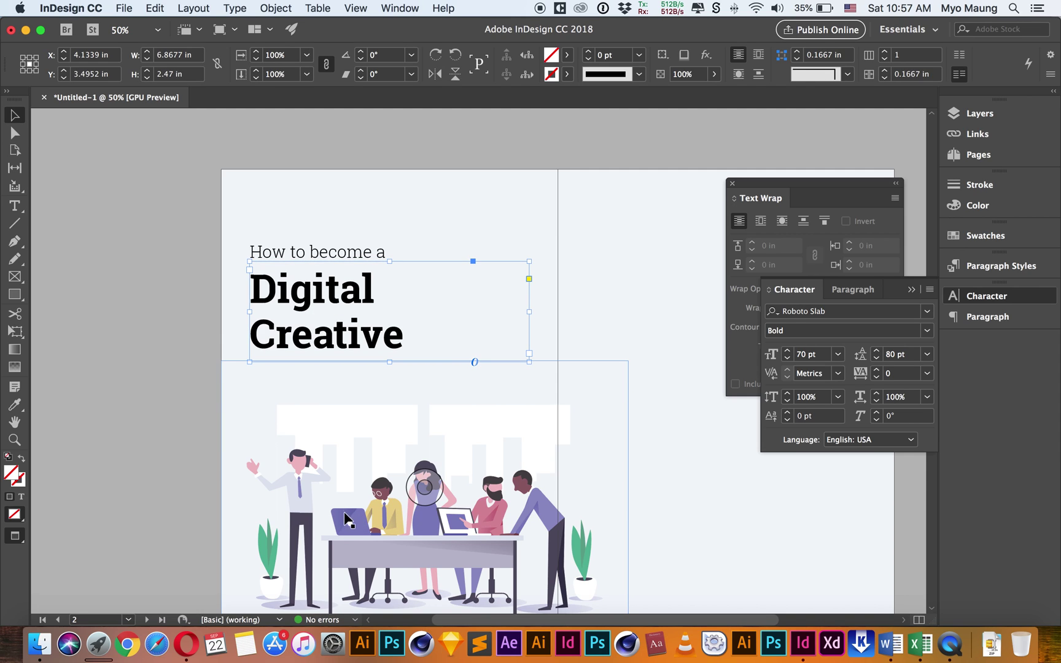
# Recolour all of the "Digital Creative" text with the purple sampled from the laptop in the illustration
pyautogui.doubleClick(295, 293)
pyautogui.press('super+a')
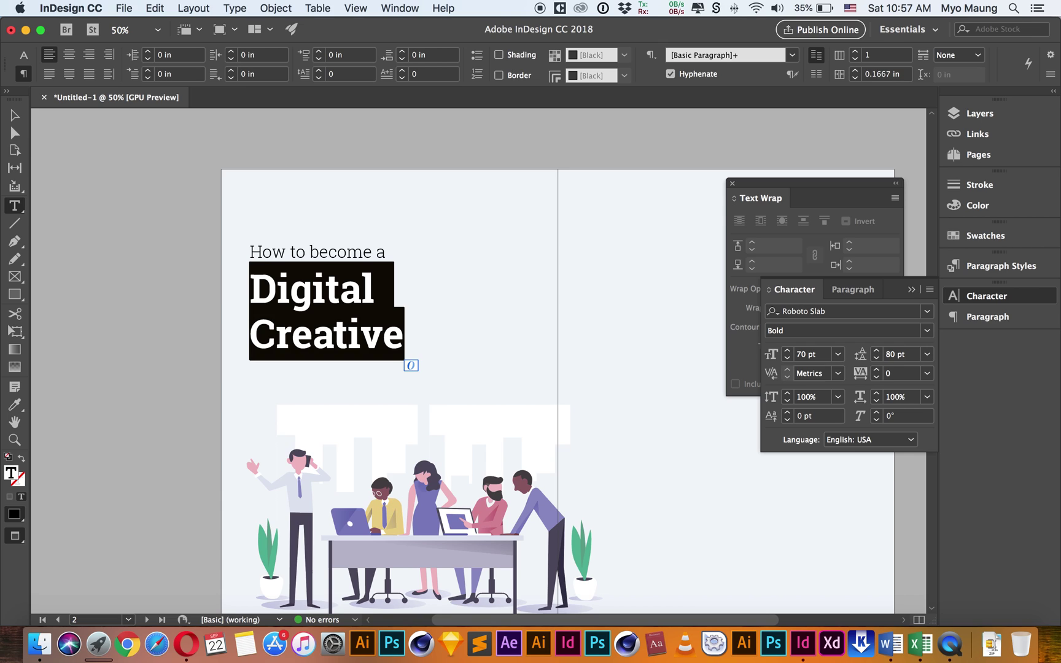
pyautogui.click(15, 404)
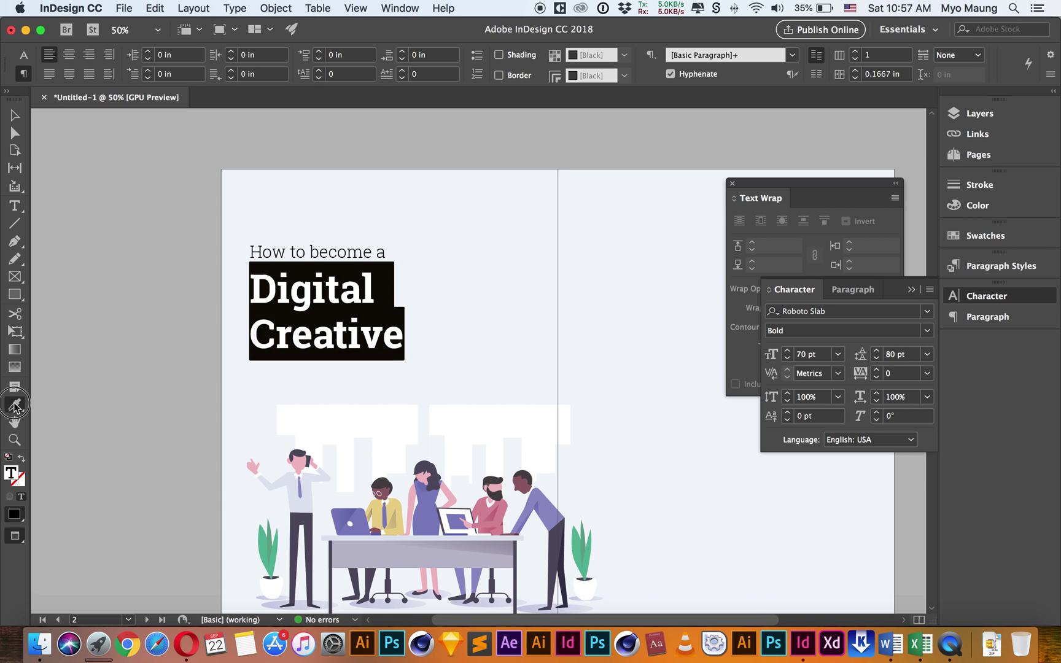
pyautogui.click(342, 510)
pyautogui.click(663, 372)
pyautogui.click(180, 312)
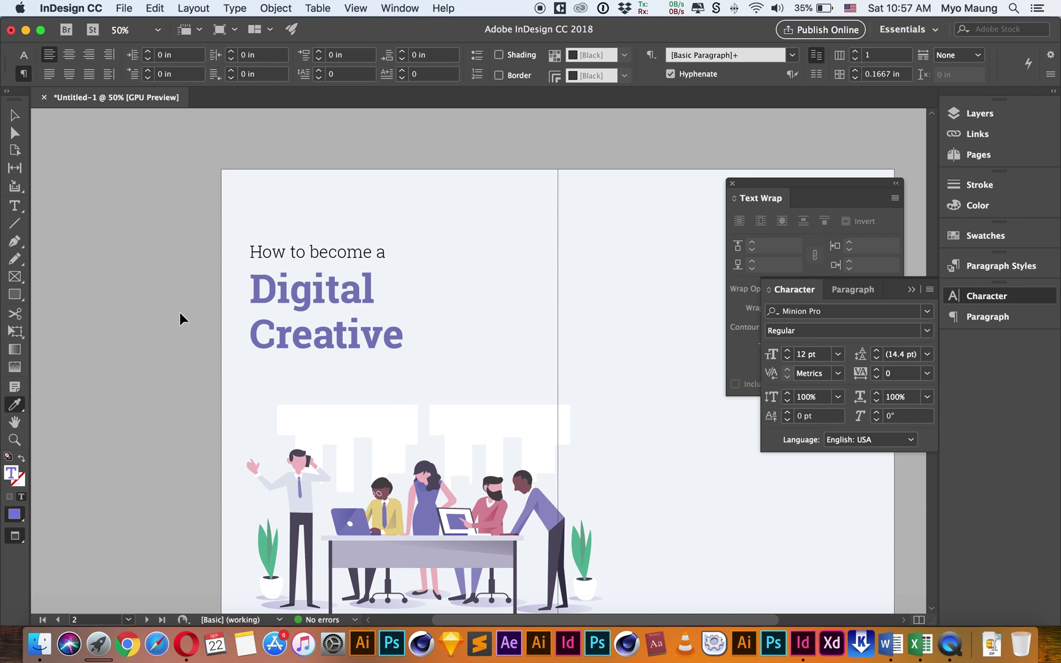
# Set the leading of the purple "Digital Creative" text to 70 pt
pyautogui.press('v')
pyautogui.scroll(-1, 158, 391)
pyautogui.click(277, 339)
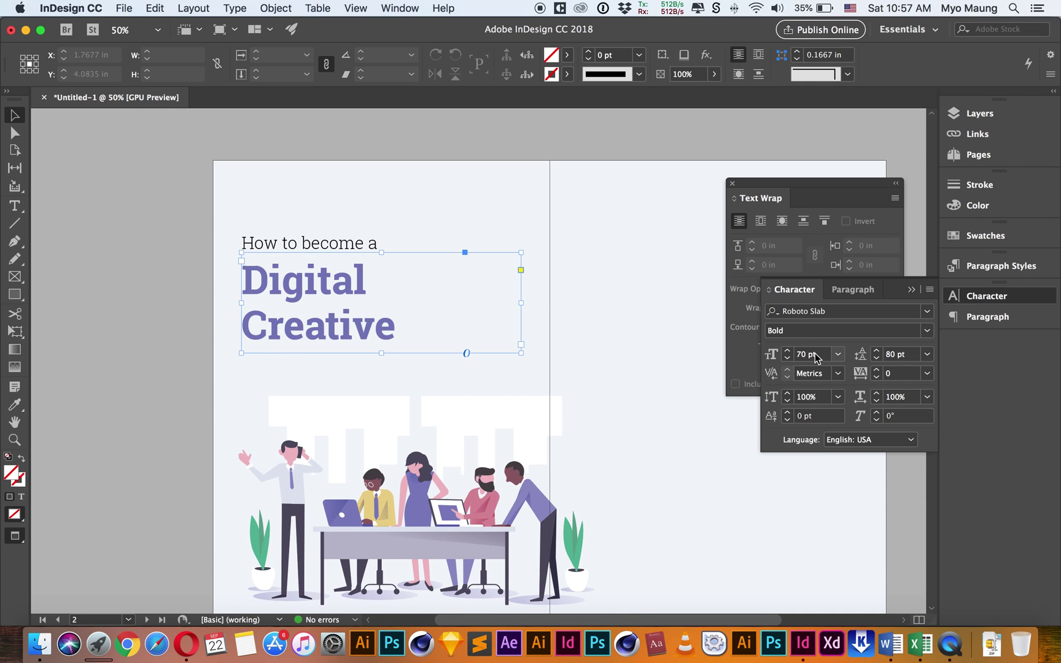
pyautogui.click(901, 354)
pyautogui.write('70')
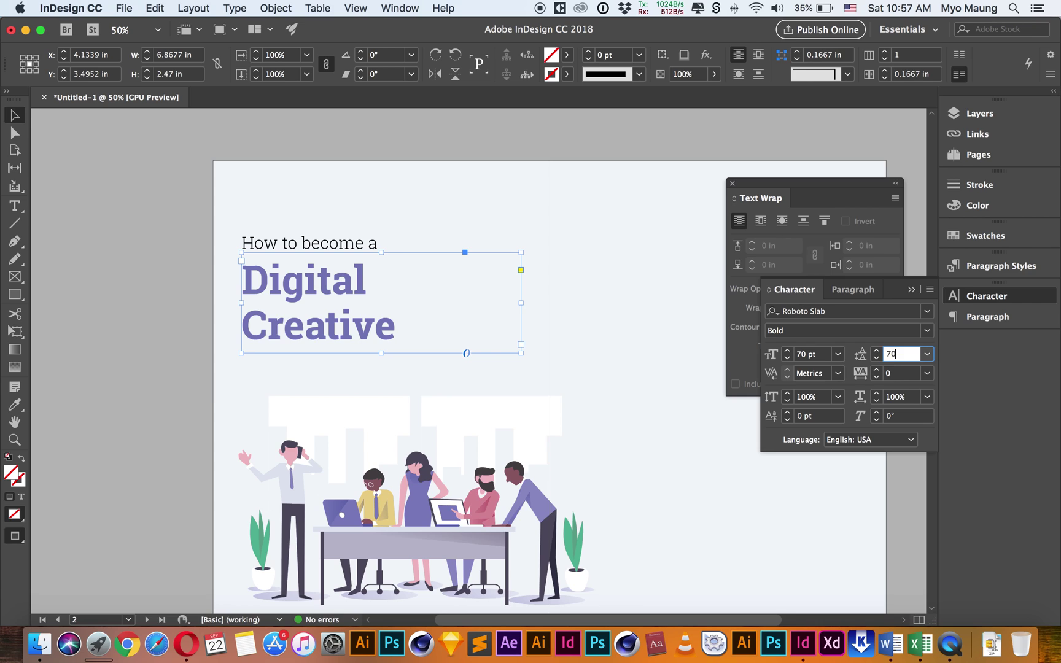
pyautogui.press('Return')
pyautogui.click(71, 338)
# Move both heading text frames together to the right by about 0.28 in
pyautogui.click(324, 315)
pyautogui.keyDown('shift'); pyautogui.click(321, 248); pyautogui.keyUp('shift')
pyautogui.hotkey('shift', 'Right')
pyautogui.hotkey('shift', 'Right')
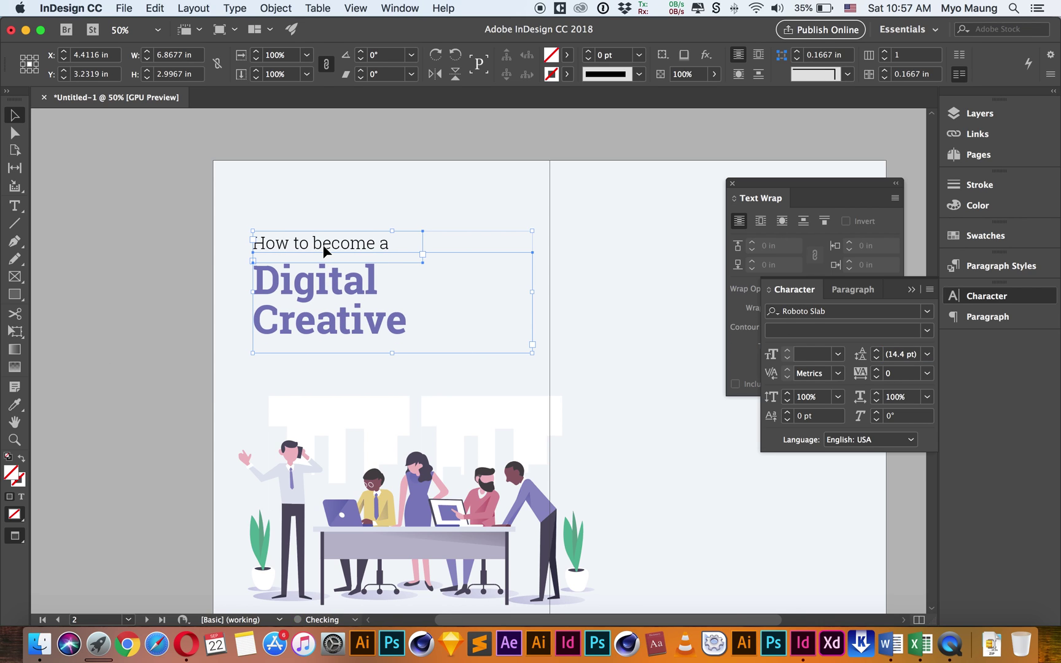
pyautogui.click(156, 246)
# Leave preview mode to show the margin guides and frame edges around the empty page 3
pyautogui.press('space')
pyautogui.moveTo(417, 494); pyautogui.dragTo(361, 463)
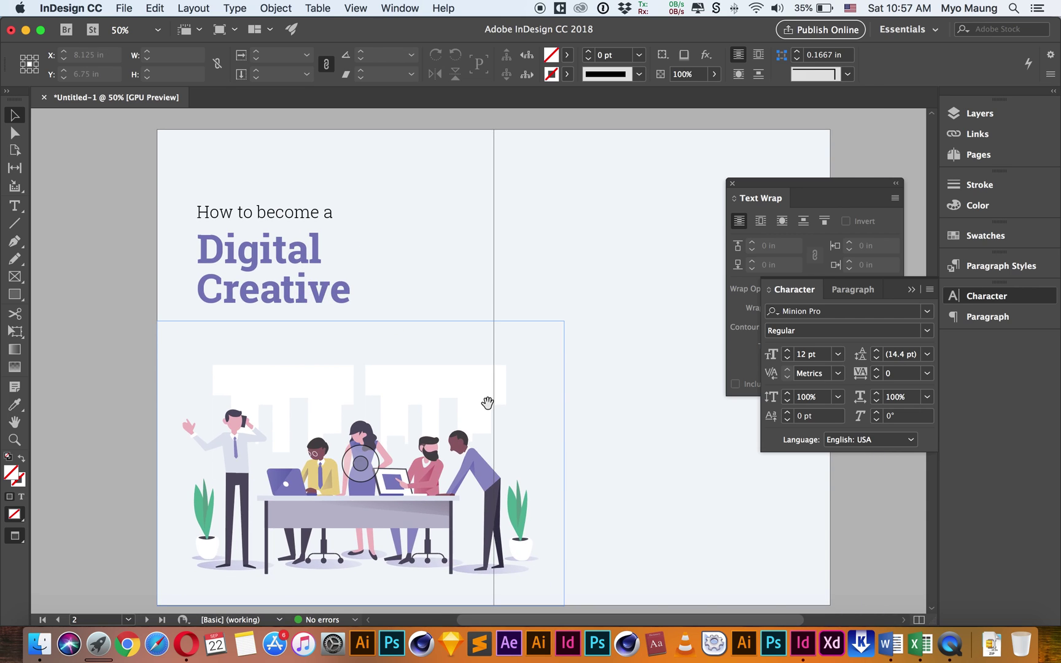
pyautogui.moveTo(528, 382); pyautogui.dragTo(435, 378)
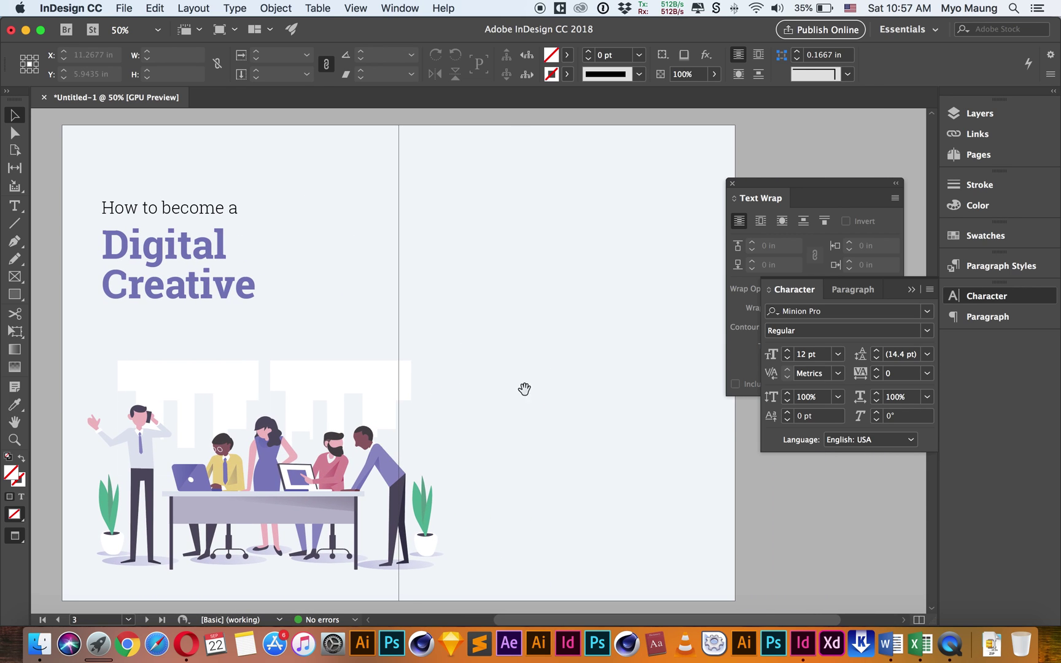
pyautogui.press('w')
pyautogui.moveTo(529, 346); pyautogui.dragTo(418, 321)
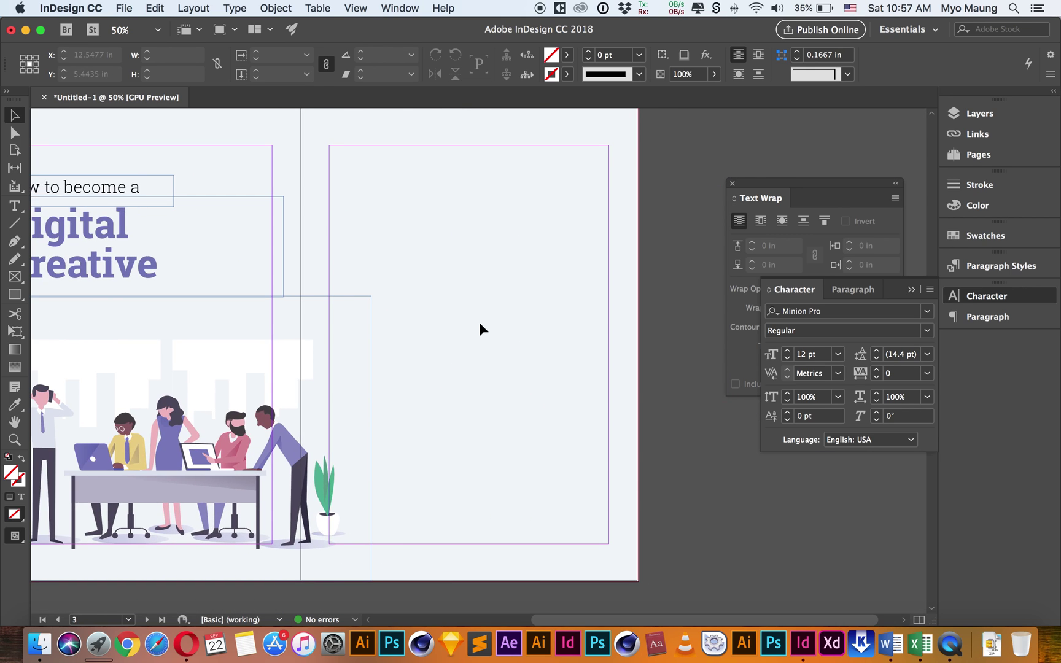
pyautogui.scroll(2, 567, 227)
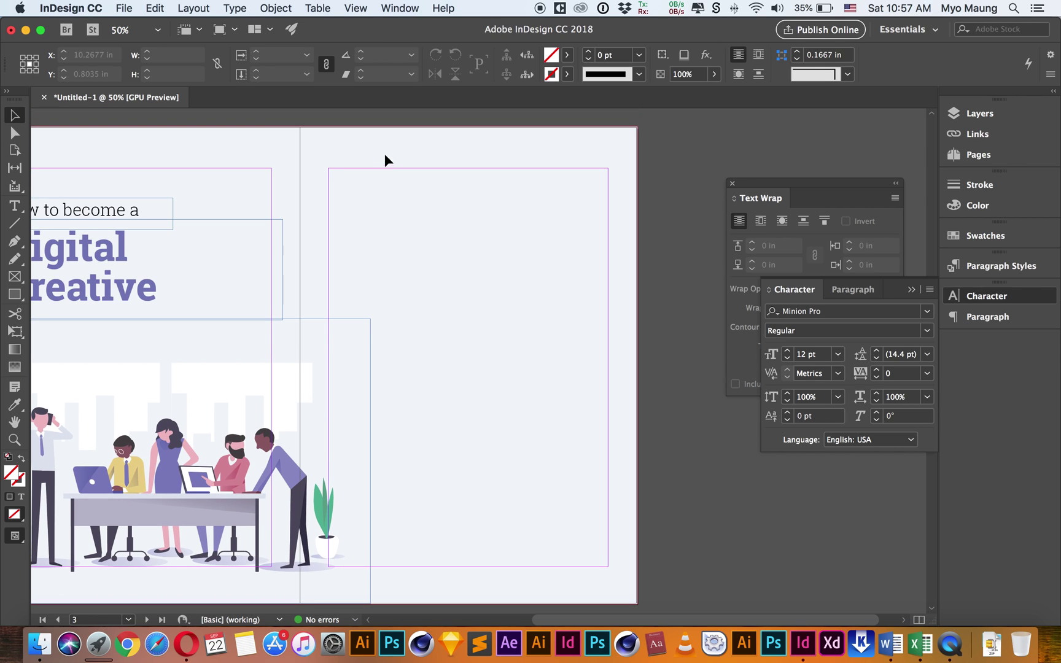
# Divide page 3 into 2 columns with Margins and Columns
pyautogui.click(976, 157)
pyautogui.click(792, 279)
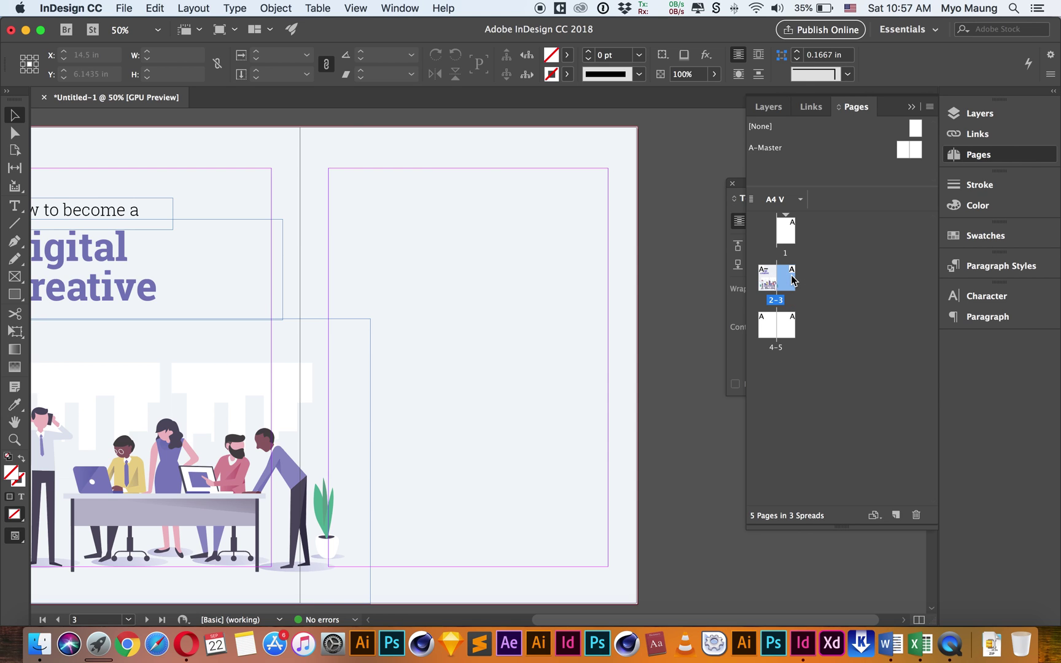
pyautogui.click(193, 10)
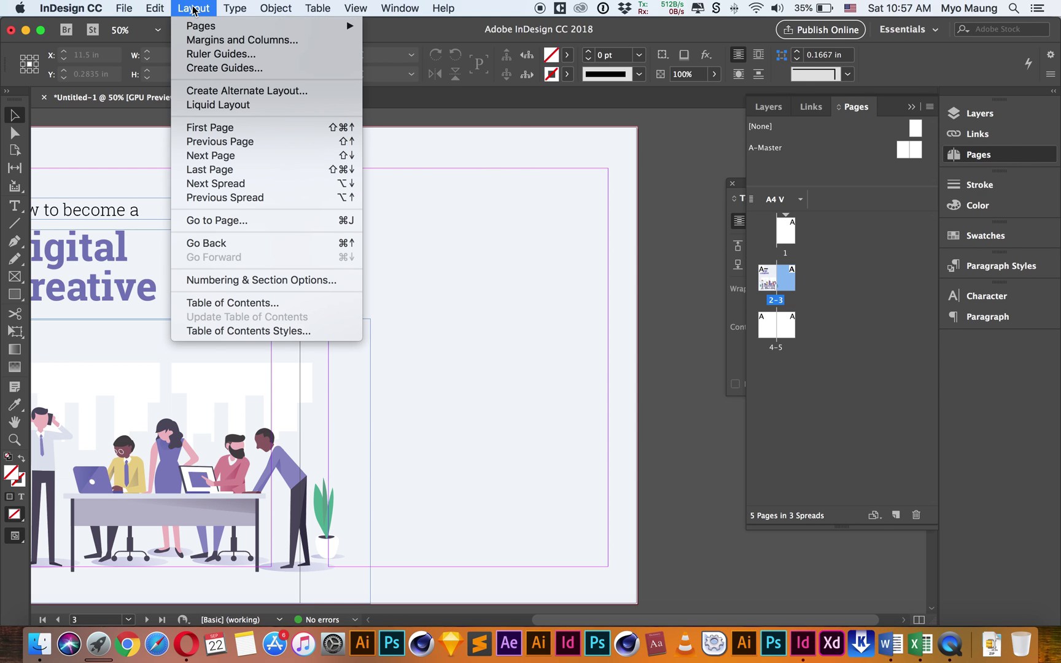
pyautogui.click(209, 38)
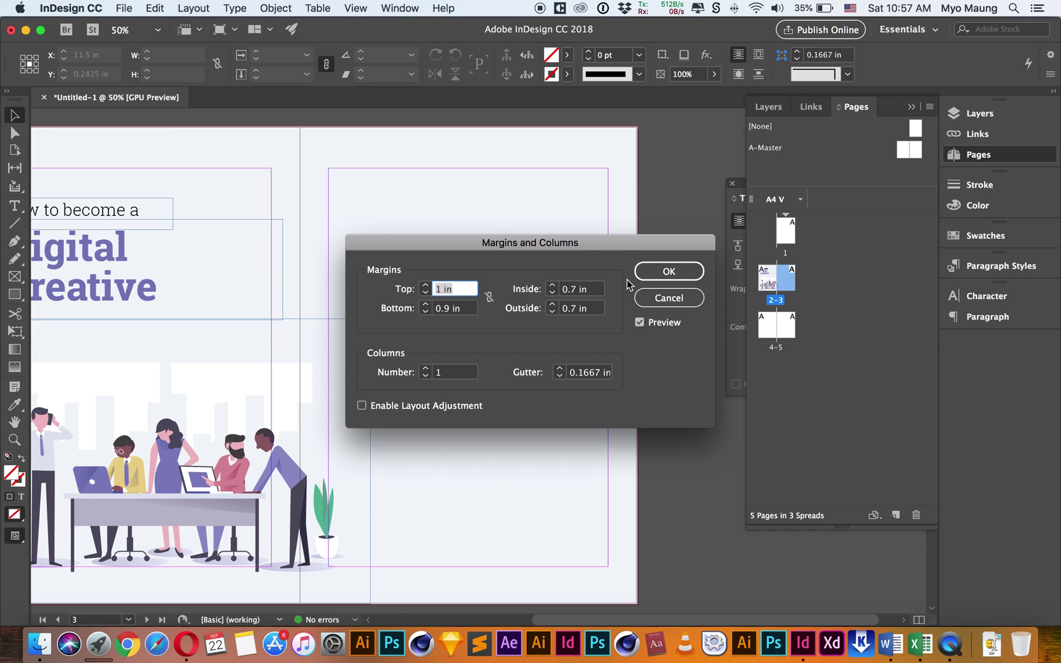
pyautogui.doubleClick(442, 372)
pyautogui.write('2')
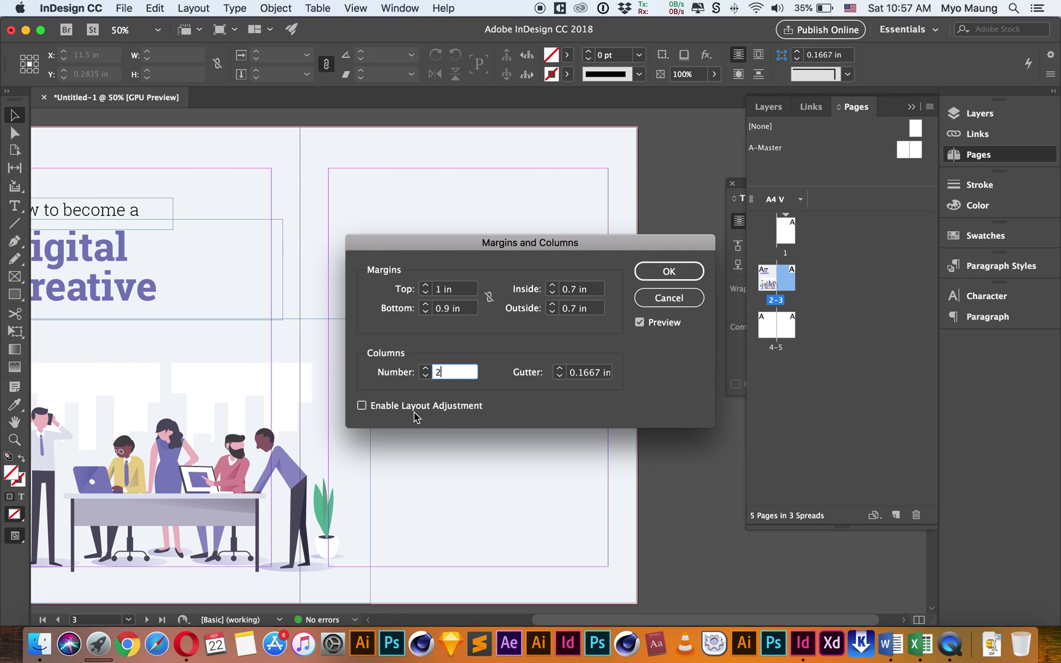
pyautogui.click(657, 274)
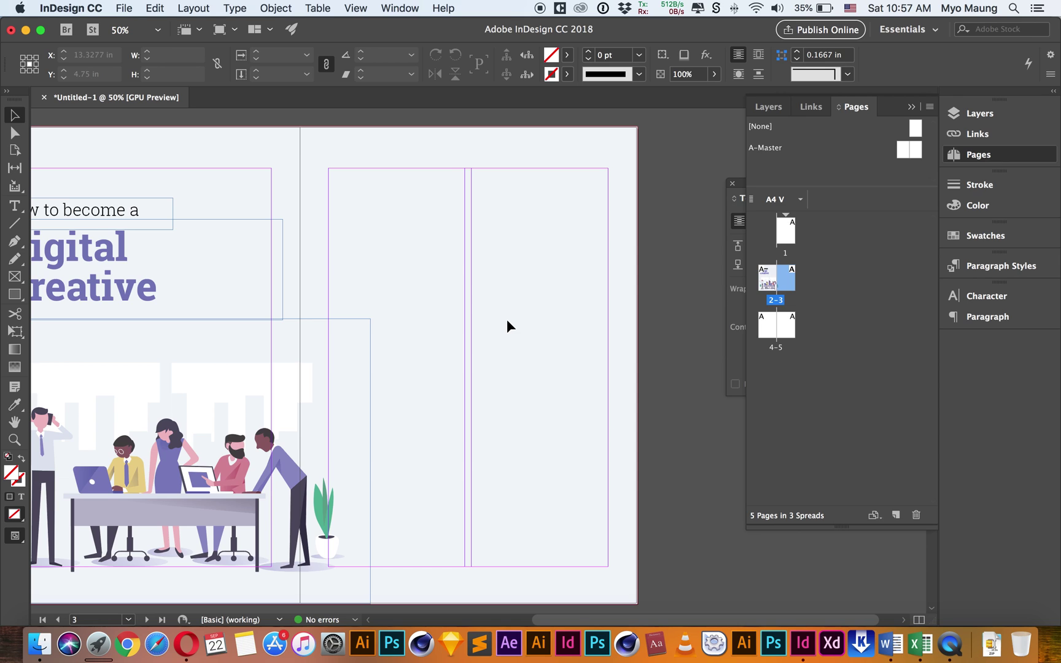
# Switch to Chrome, generate 11 paragraphs of lorem ipsum with the placeholder text extension, and copy the text
pyautogui.hscroll(-2, 530, 357)
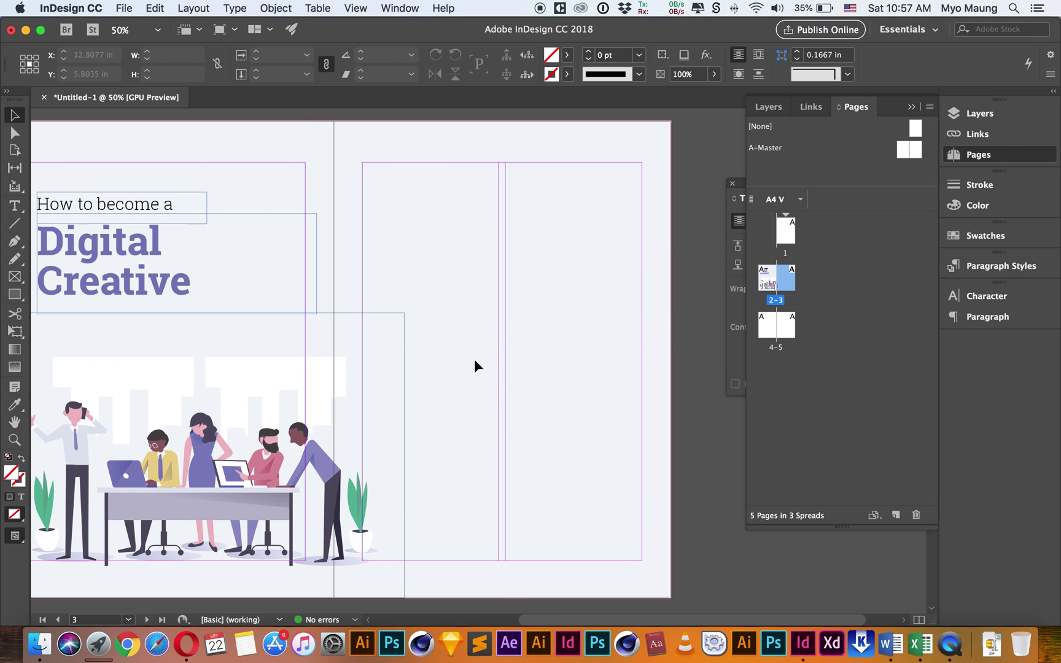
pyautogui.press('super+Tab')
pyautogui.press('super+Escape')
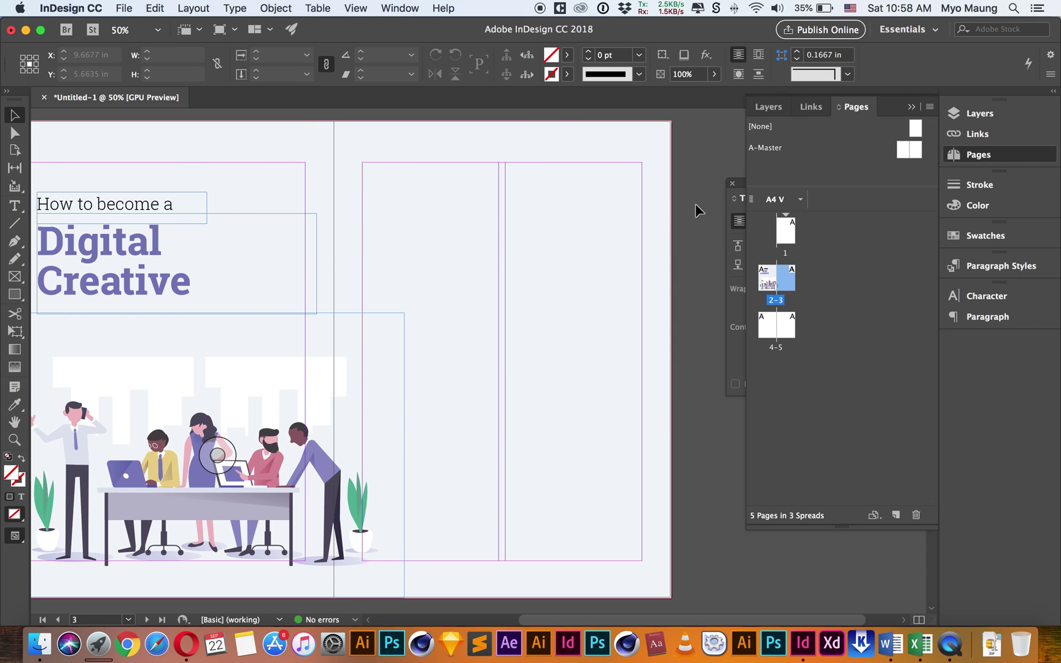
pyautogui.click(127, 644)
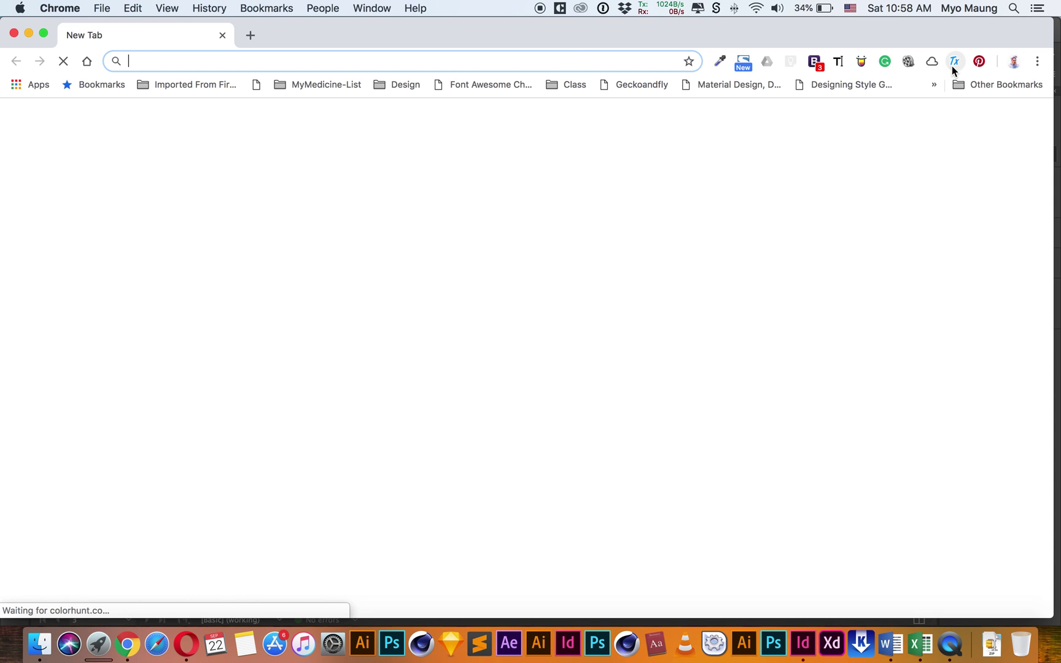
pyautogui.click(718, 111)
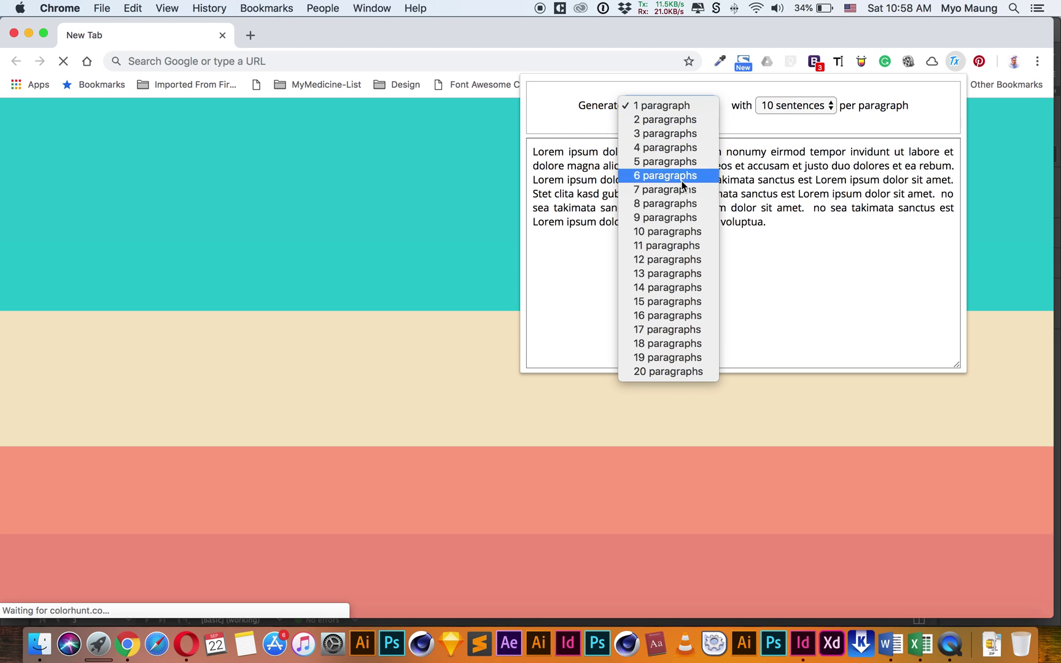
pyautogui.click(666, 245)
pyautogui.press('super+c')
# Create a text frame of about 3.35 by 9.78 in filling page 3's first column and paste the lorem ipsum into it
pyautogui.press('t')
pyautogui.moveTo(362, 162); pyautogui.dragTo(499, 560)
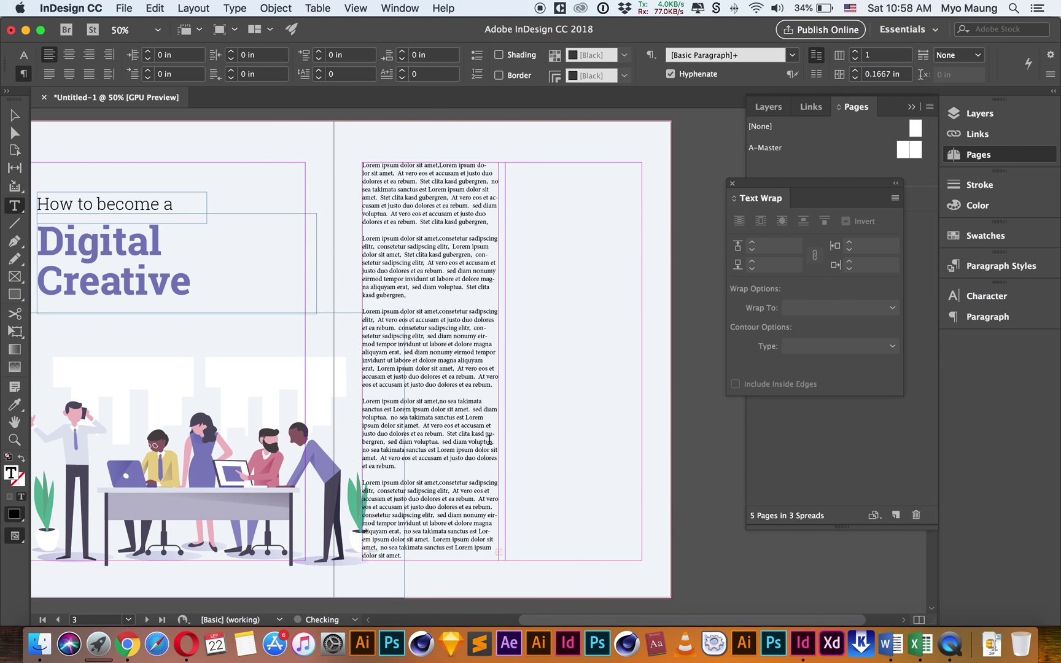
pyautogui.press('Escape')
# Flow the overset text into a linked frame of about 3.35 by 9.78 in filling page 3's second column
pyautogui.click(499, 552)
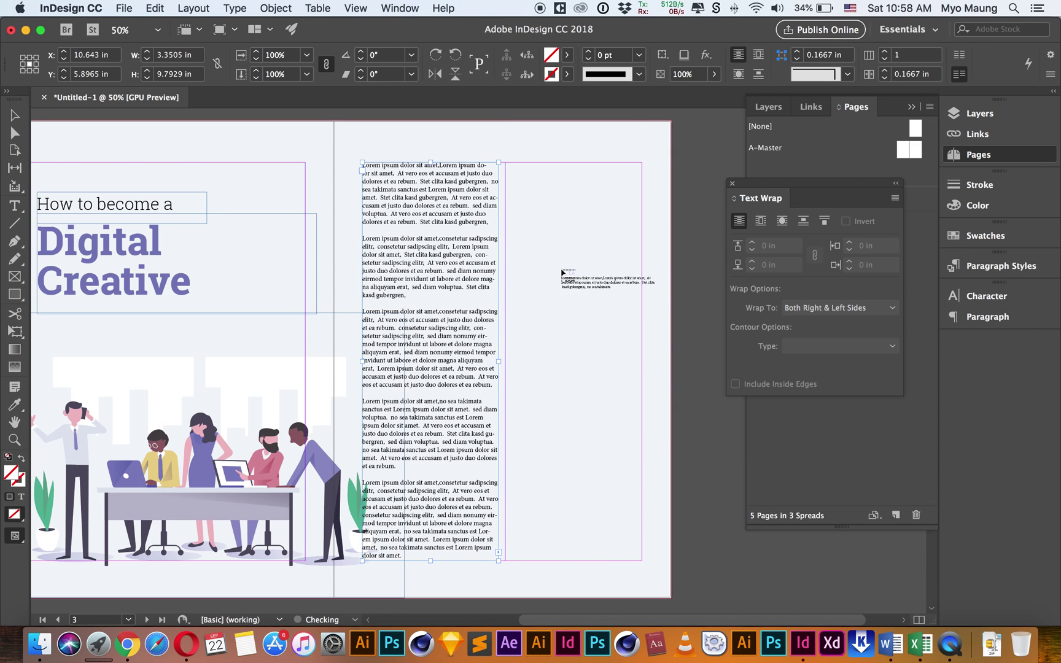
pyautogui.moveTo(504, 162); pyautogui.dragTo(642, 560)
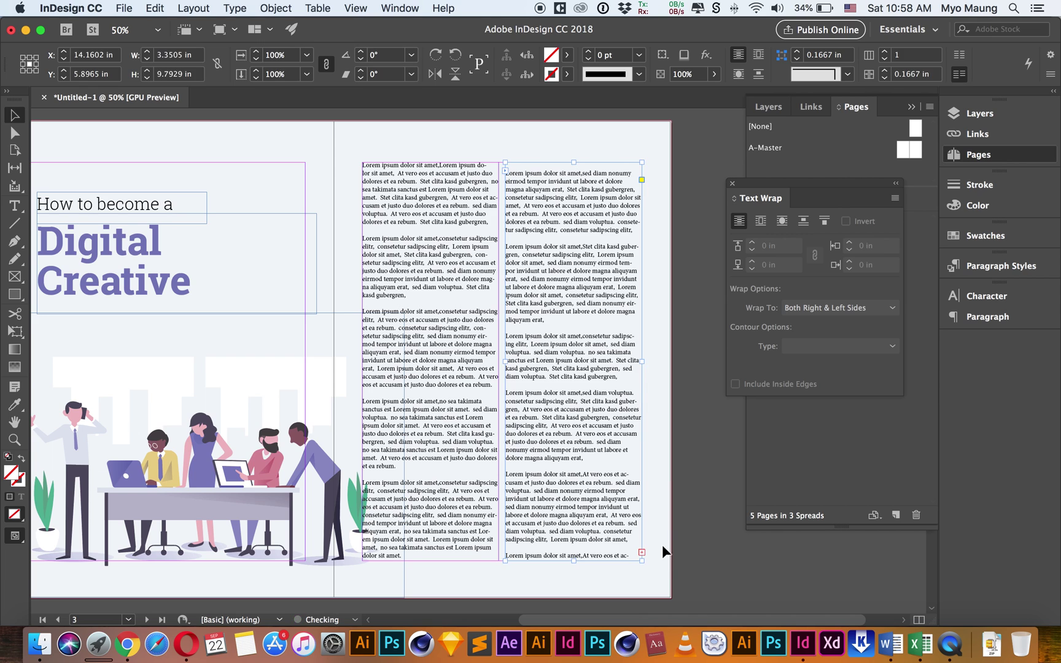
pyautogui.click(710, 485)
# Preview the reference file indesign.pdf in Finder to check the large quotation mark at the start of the text, and return to the layout
pyautogui.press('super+equal')
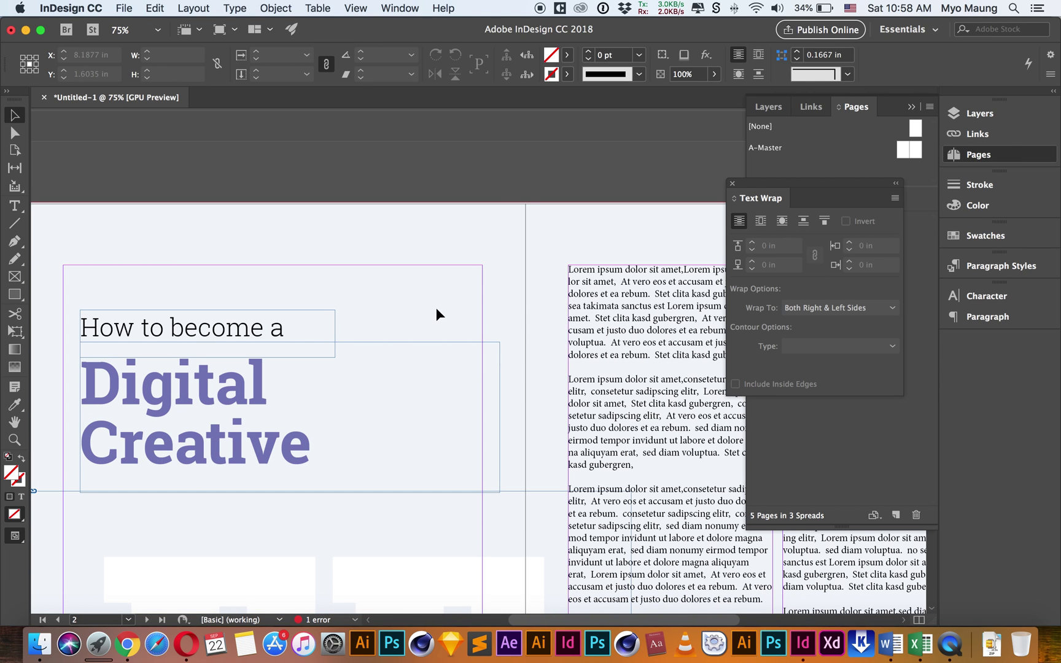
pyautogui.press('super+Tab')
pyautogui.click(398, 325)
pyautogui.press('space')
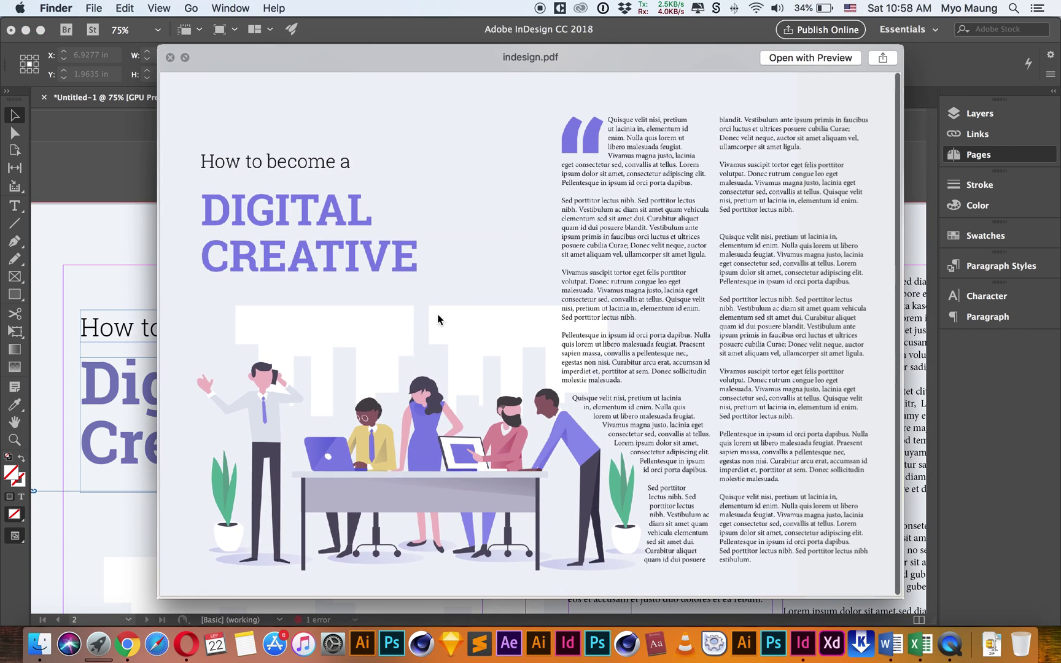
pyautogui.press('space')
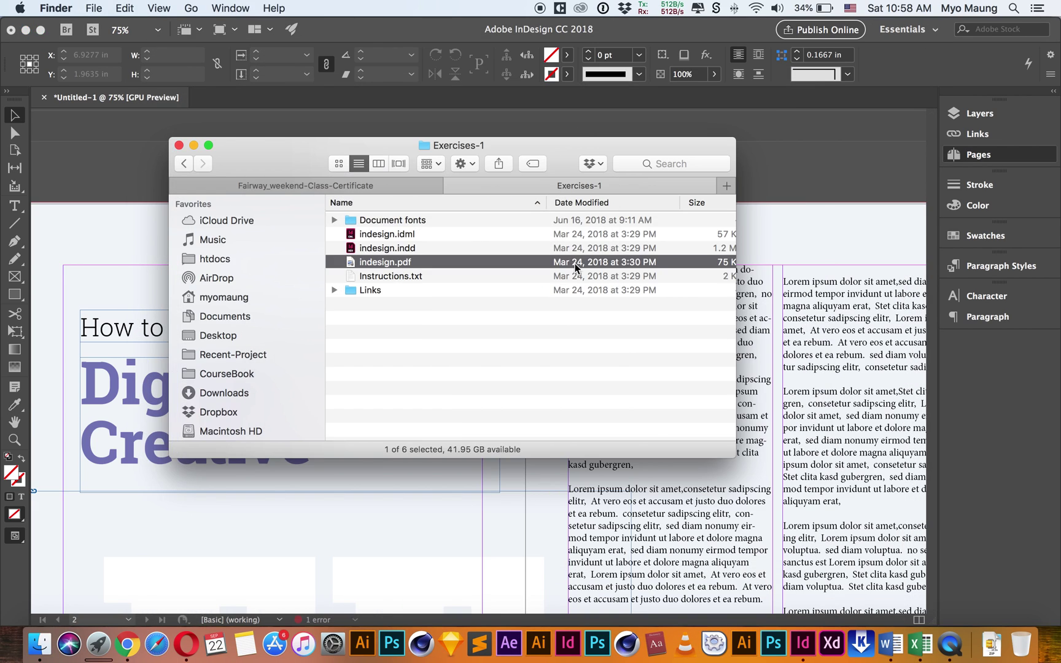
pyautogui.press('super+Tab')
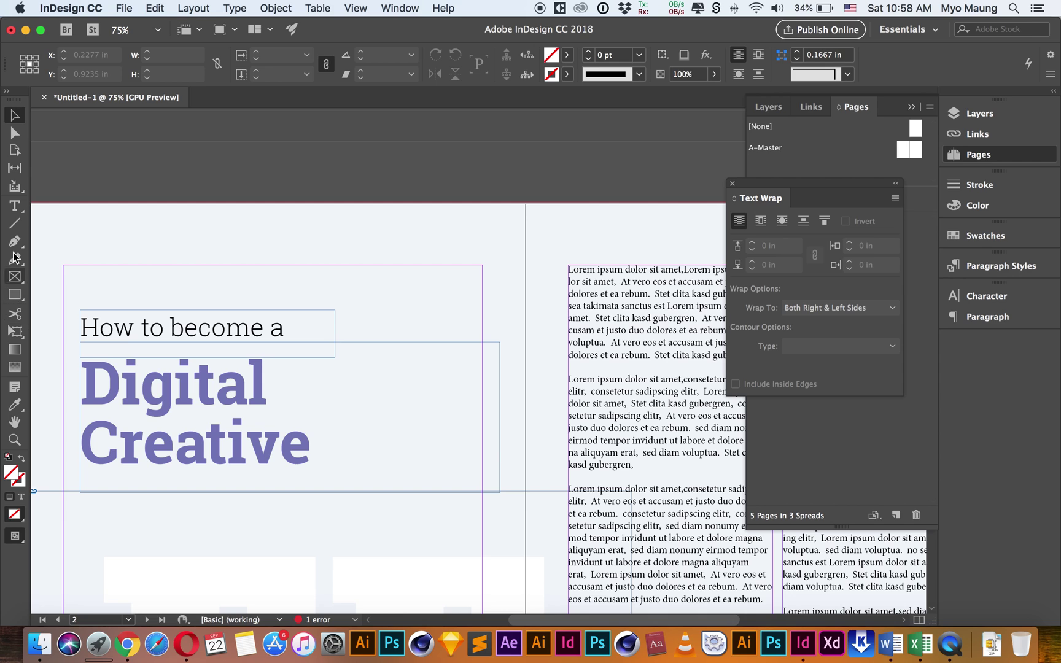
# Add a text frame of about 0.76 by 0.98 in across the spine near the page top, containing an opening double quotation mark
pyautogui.click(14, 206)
pyautogui.moveTo(500, 221); pyautogui.dragTo(547, 280)
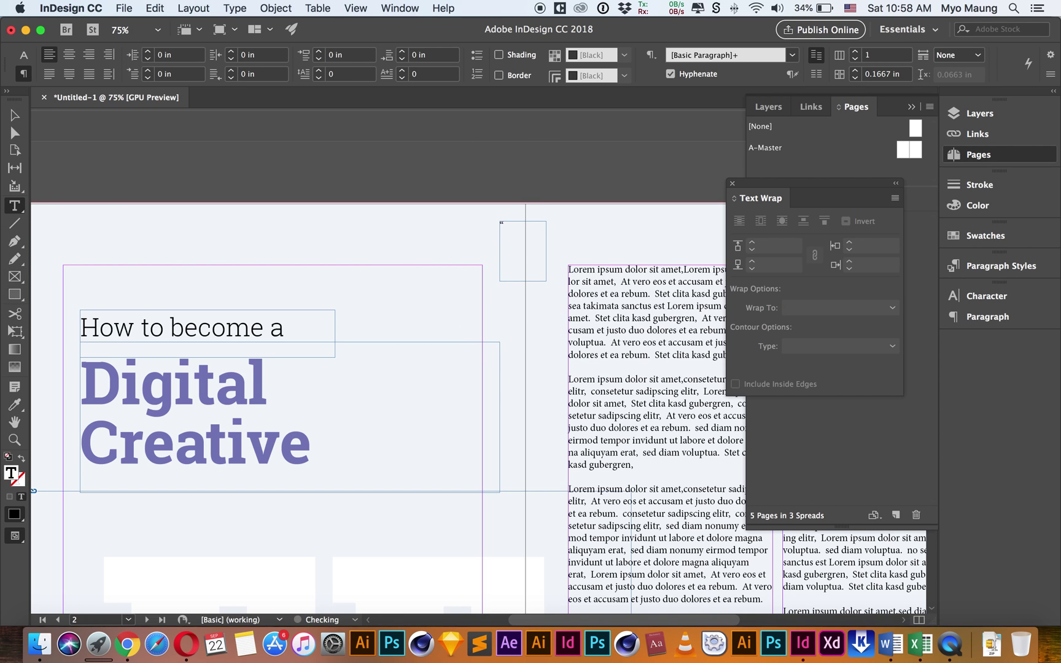
pyautogui.press('Escape')
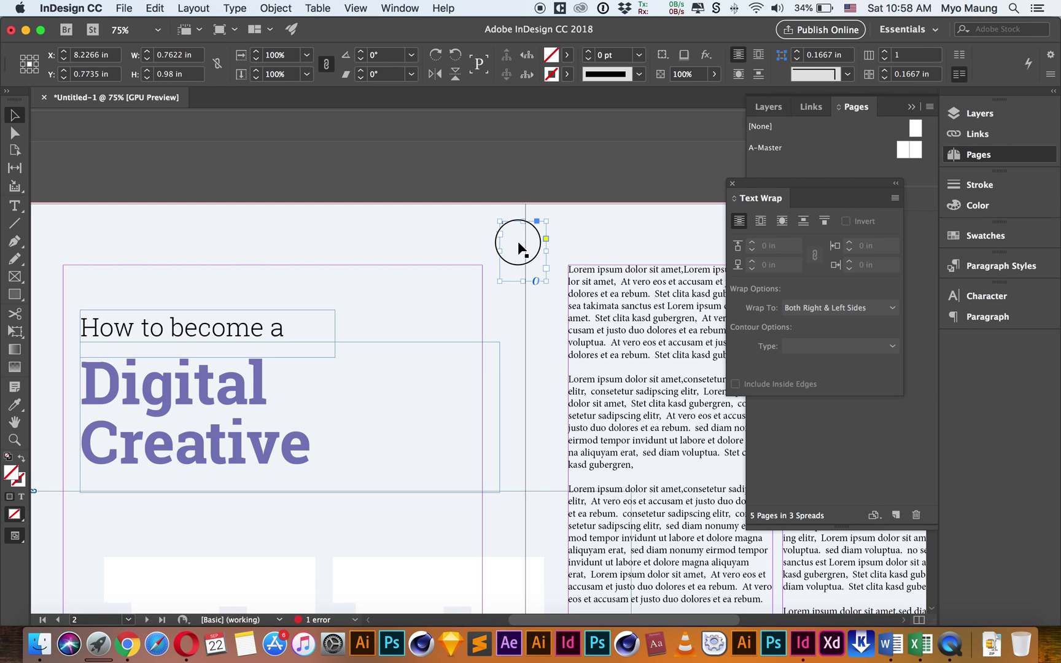
# Set the font of the quotation mark to Roboto Slab Bold
pyautogui.doubleClick(519, 249)
pyautogui.click(982, 296)
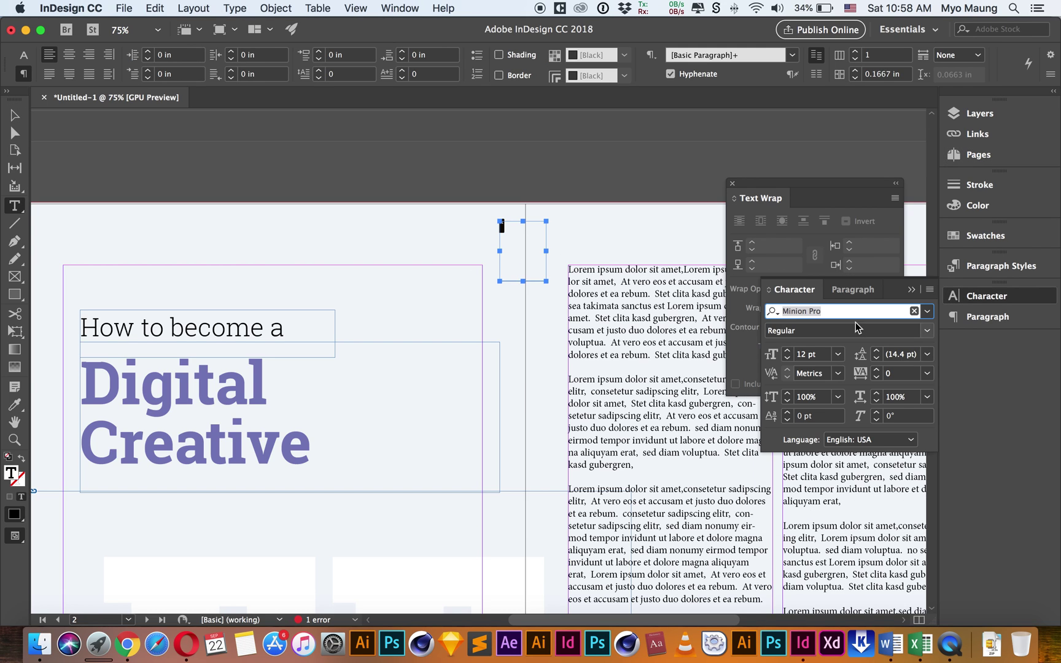
pyautogui.write('Rob')
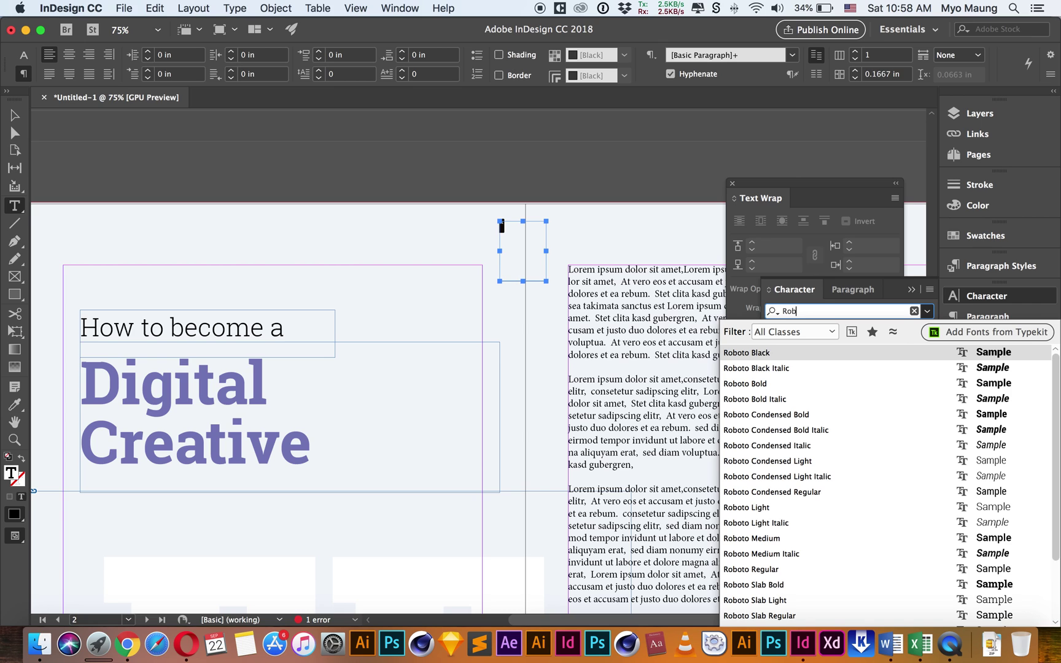
pyautogui.write('oto s')
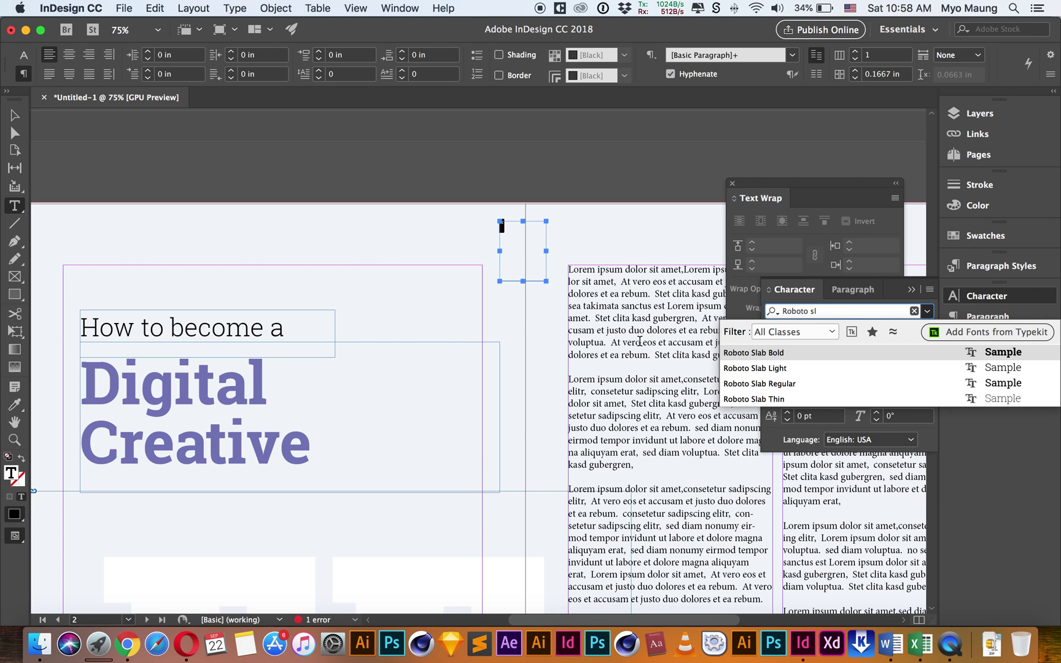
pyautogui.click(730, 353)
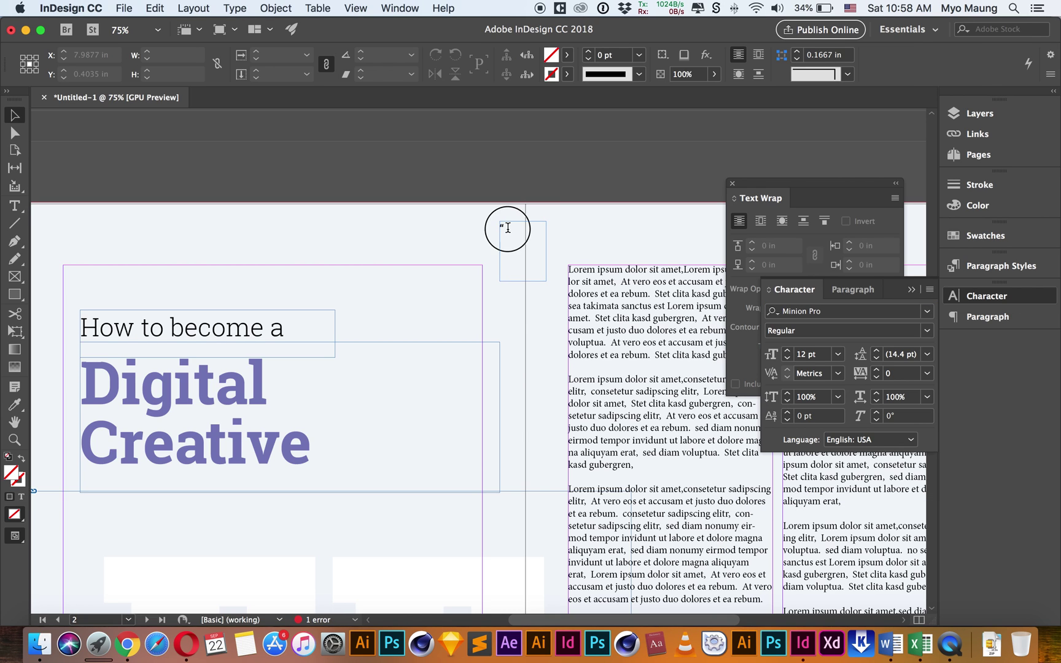
# Copy the purple "Digital Creative" text formatting onto the quotation mark with the Eyedropper and enlarge its frame to about 1.76 by 2.1 in
pyautogui.click(14, 405)
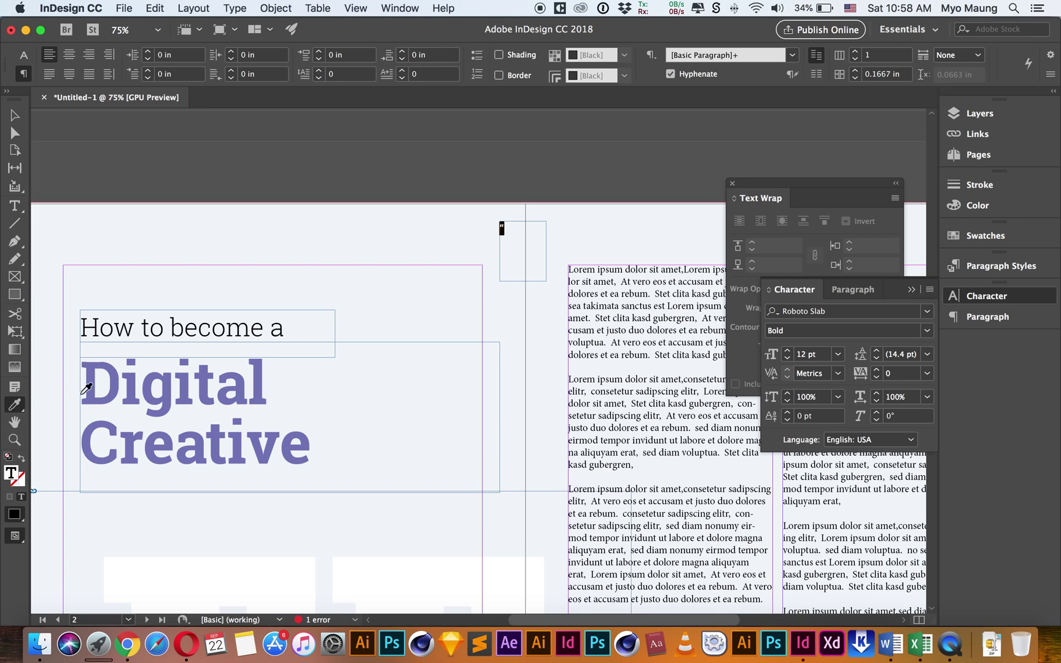
pyautogui.click(116, 386)
pyautogui.click(562, 173)
pyautogui.press('v')
pyautogui.click(530, 239)
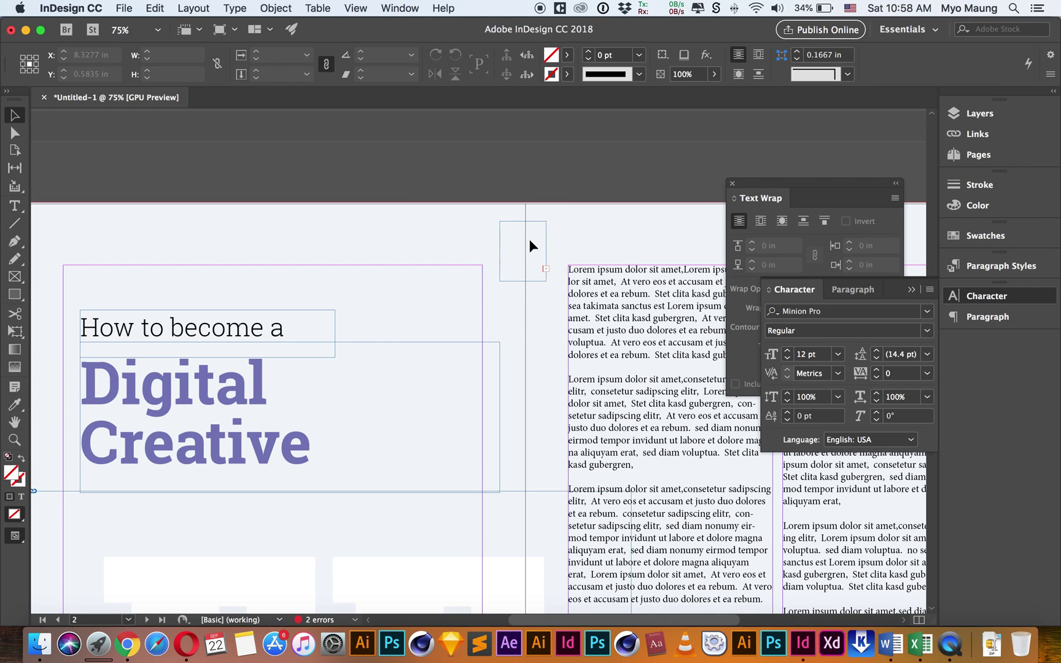
pyautogui.moveTo(545, 280); pyautogui.dragTo(606, 350)
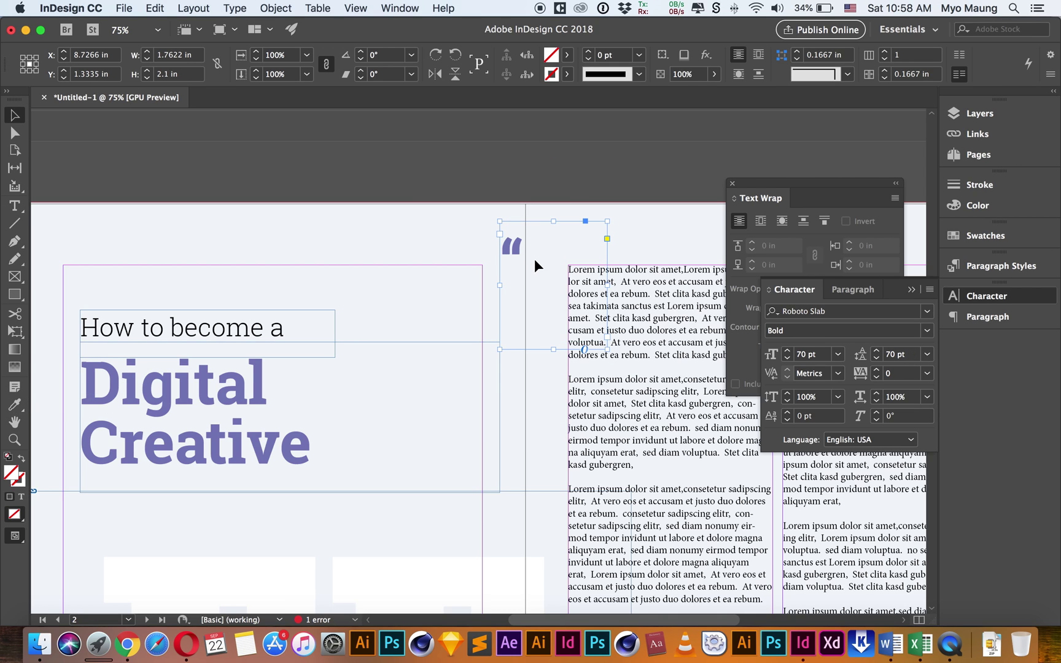
# Convert the quotation mark to outlines and move it to the top-left corner of page 3's first text column
pyautogui.click(233, 9)
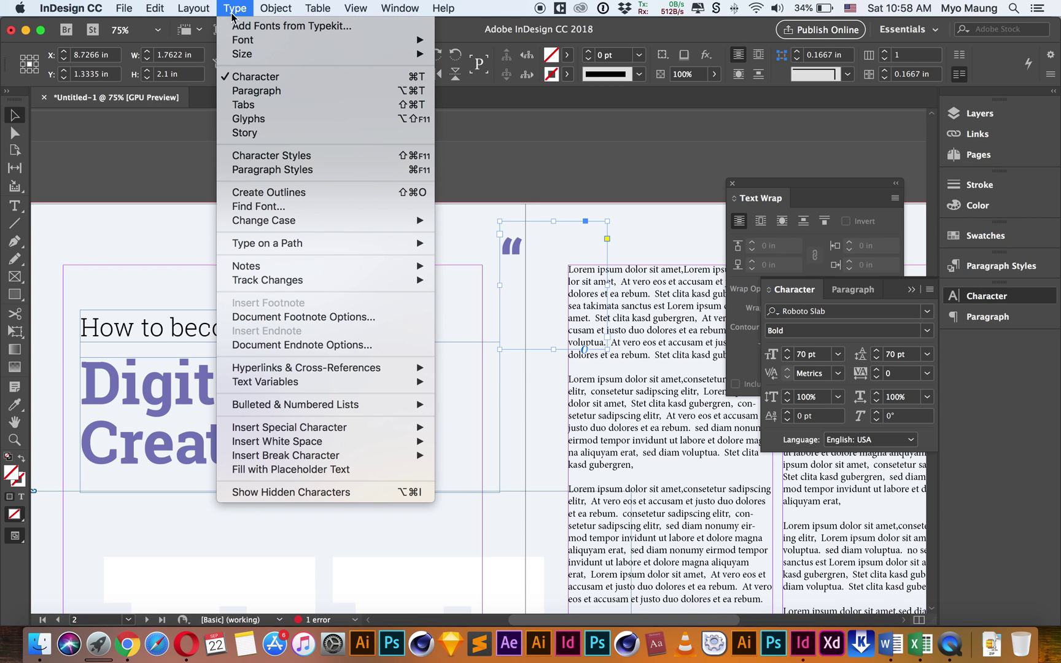
pyautogui.click(299, 194)
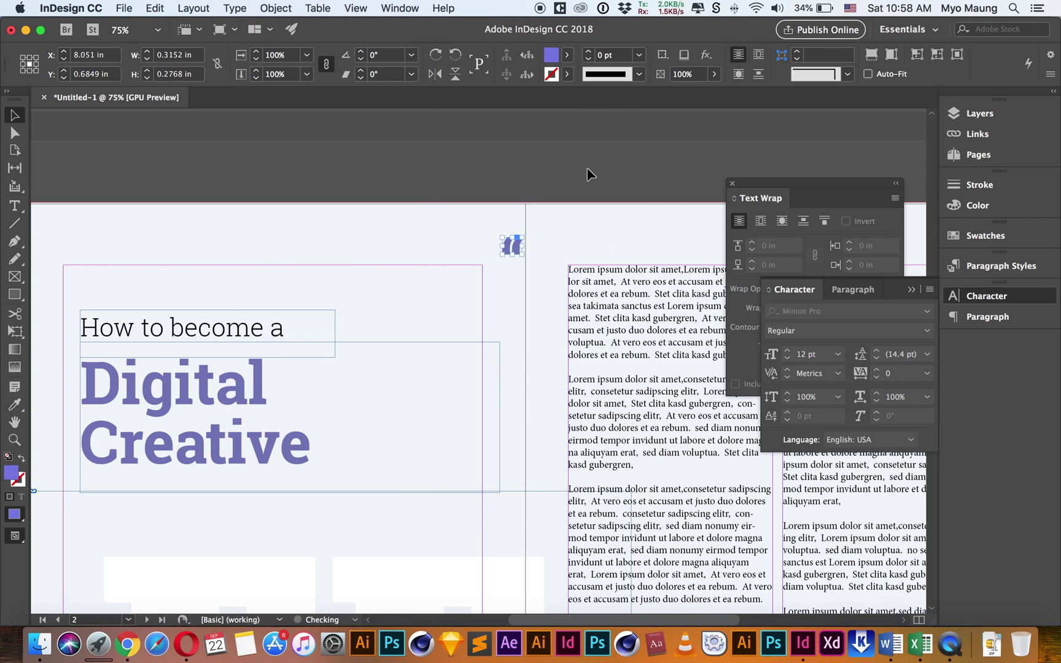
pyautogui.press('super+1')
pyautogui.moveTo(396, 440); pyautogui.dragTo(379, 357)
pyautogui.moveTo(363, 272); pyautogui.dragTo(448, 310)
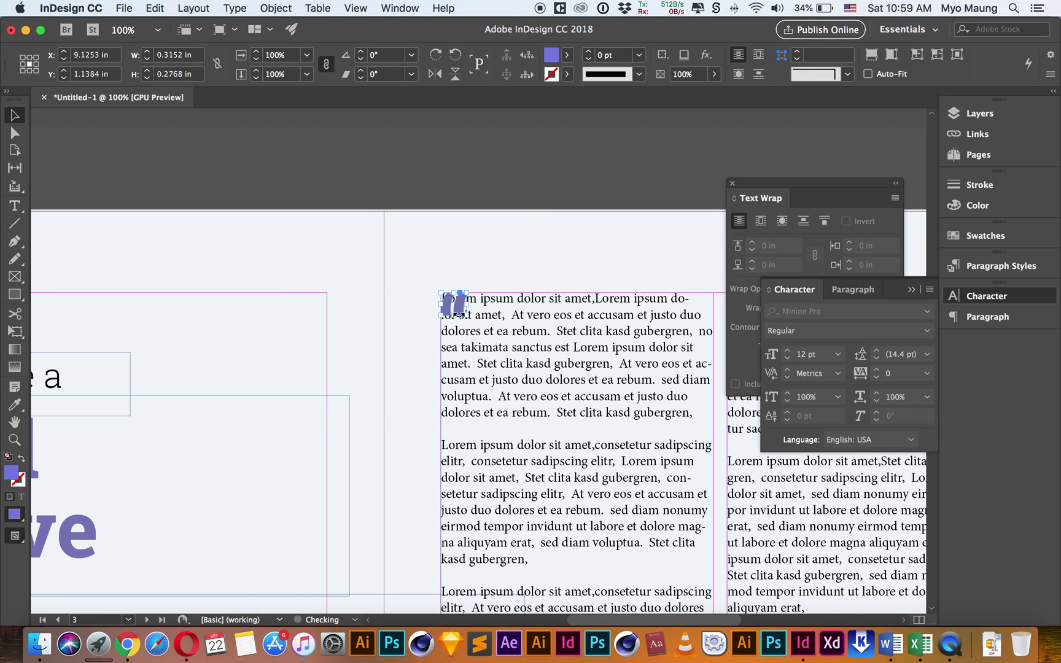
# Scale the outlined quotation mark up proportionally to about 1.05 by 0.92 in, keeping it in the column's top-left corner
pyautogui.press('super+equal')
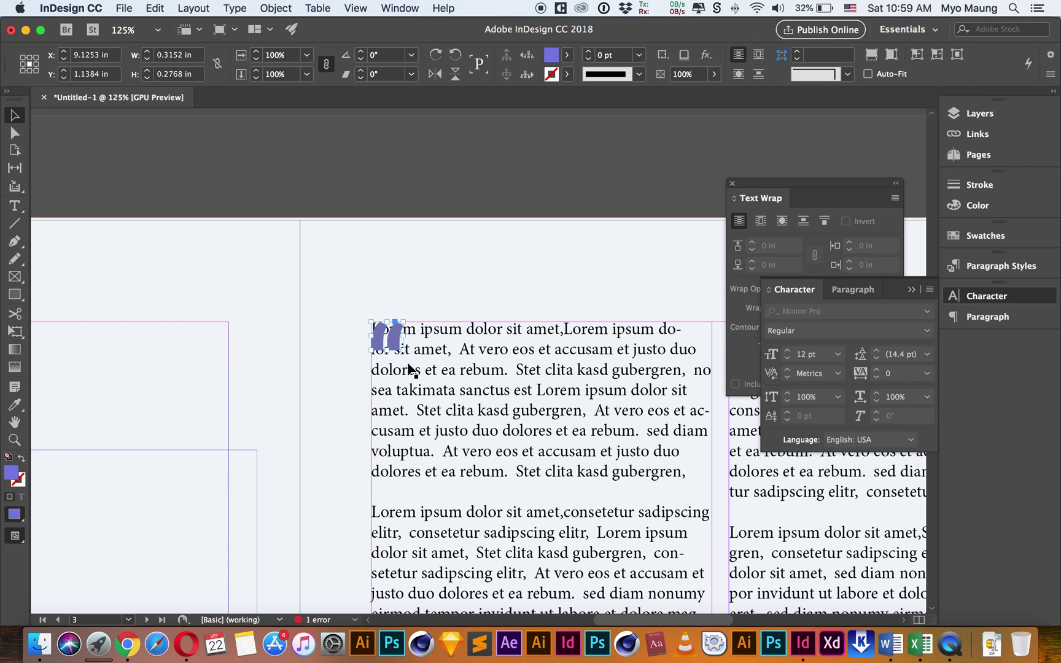
pyautogui.moveTo(406, 352); pyautogui.dragTo(457, 422)
pyautogui.click(412, 287)
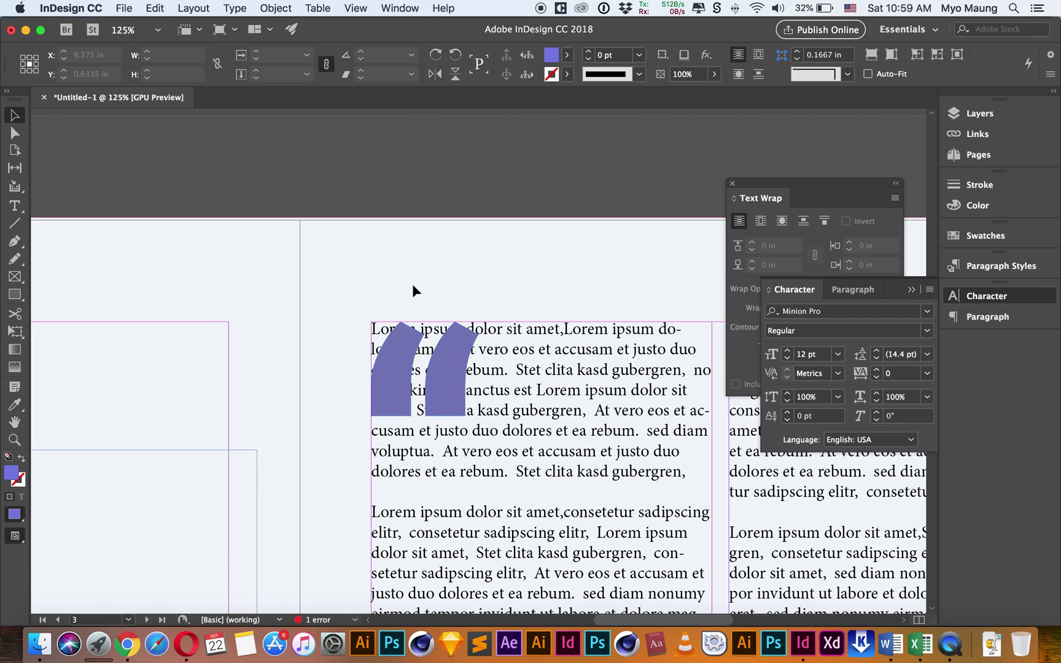
# Bring the Text Wrap settings forward and look up the command's location by searching the help for "text w"
pyautogui.scroll(-3, 393, 246)
pyautogui.hscroll(3, 393, 246)
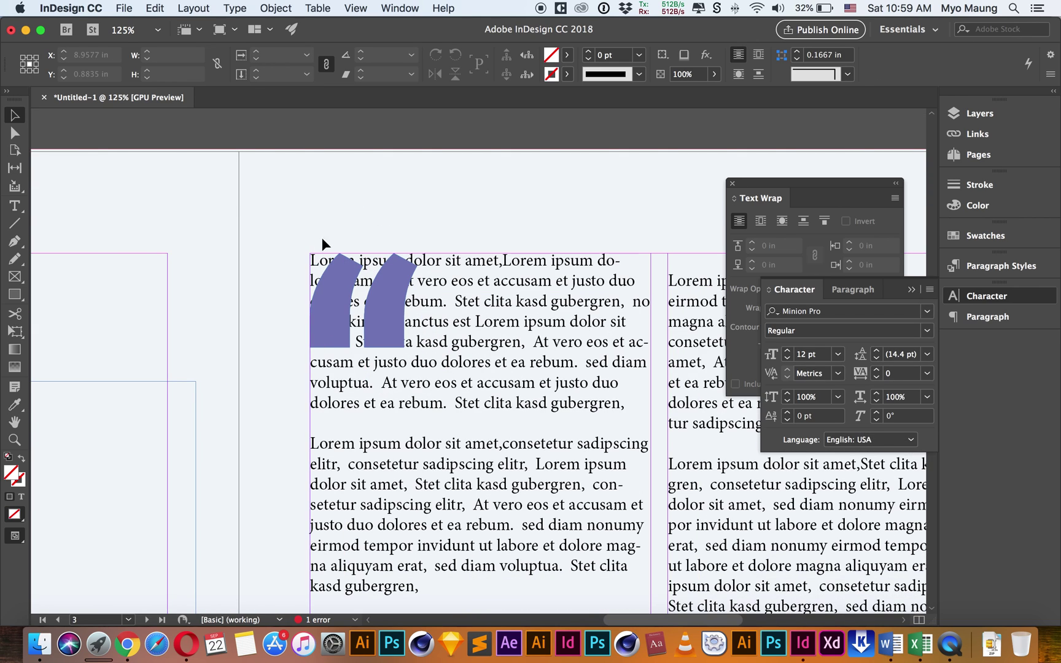
pyautogui.click(390, 318)
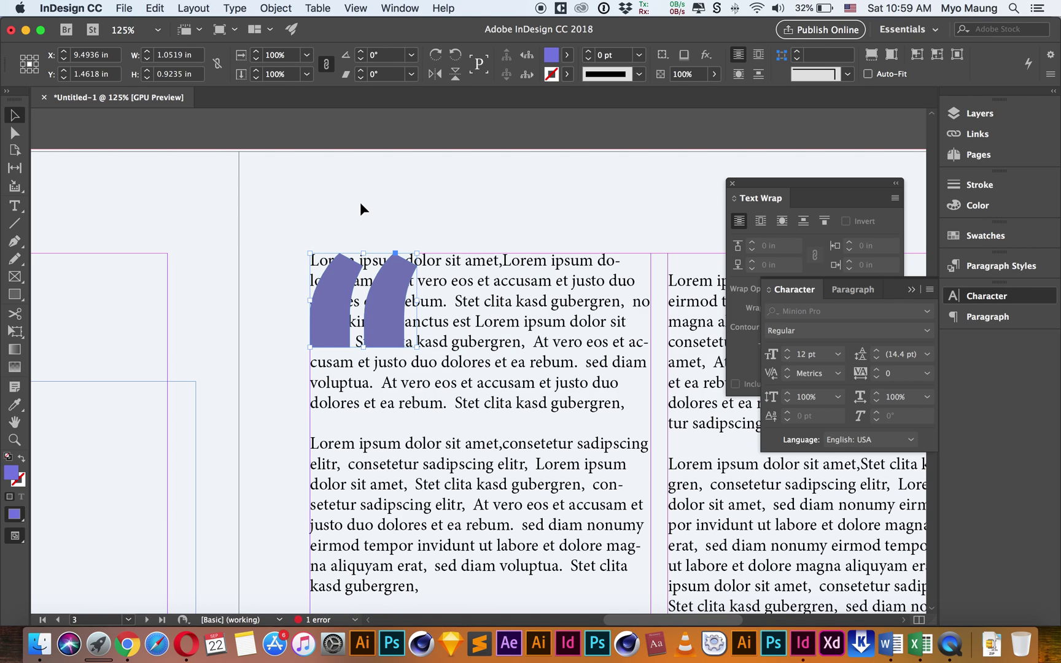
pyautogui.click(807, 198)
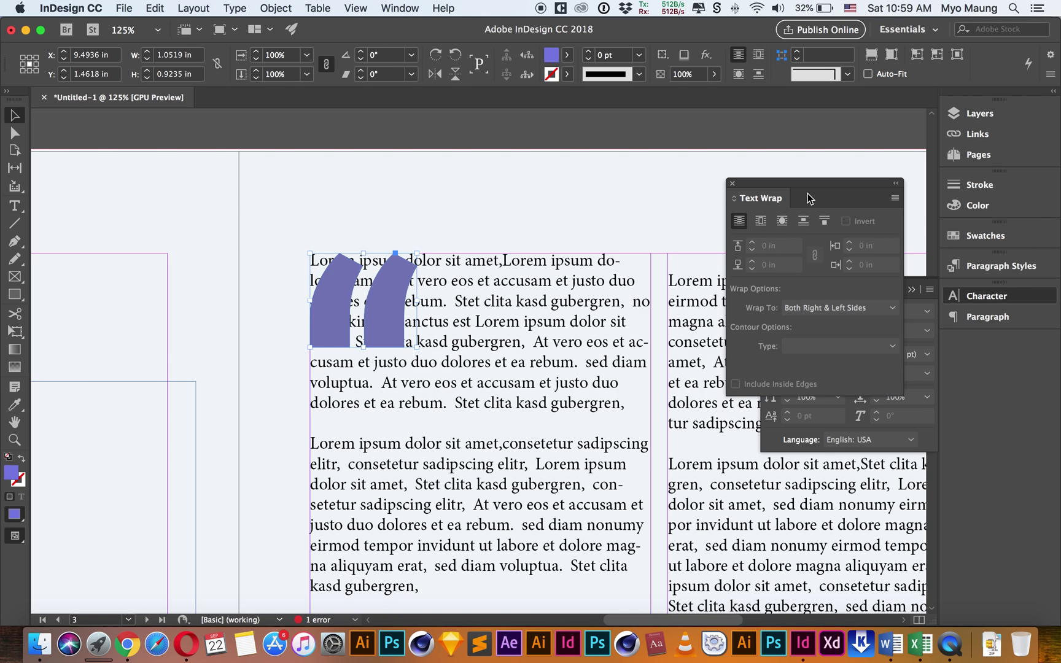
pyautogui.click(399, 8)
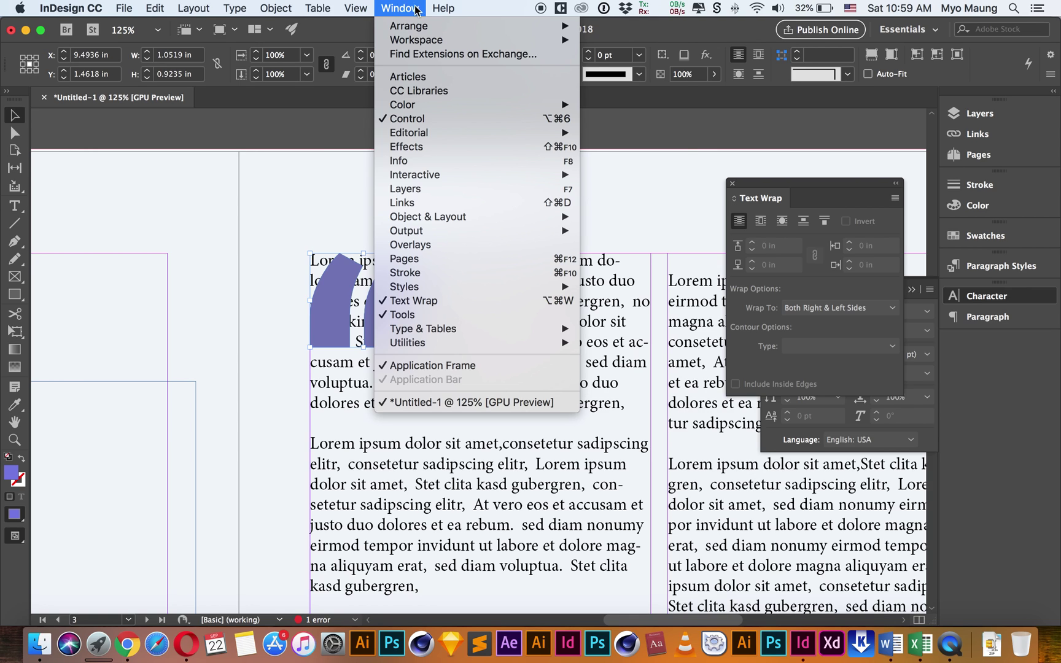
pyautogui.moveTo(441, 8)
pyautogui.write('text w')
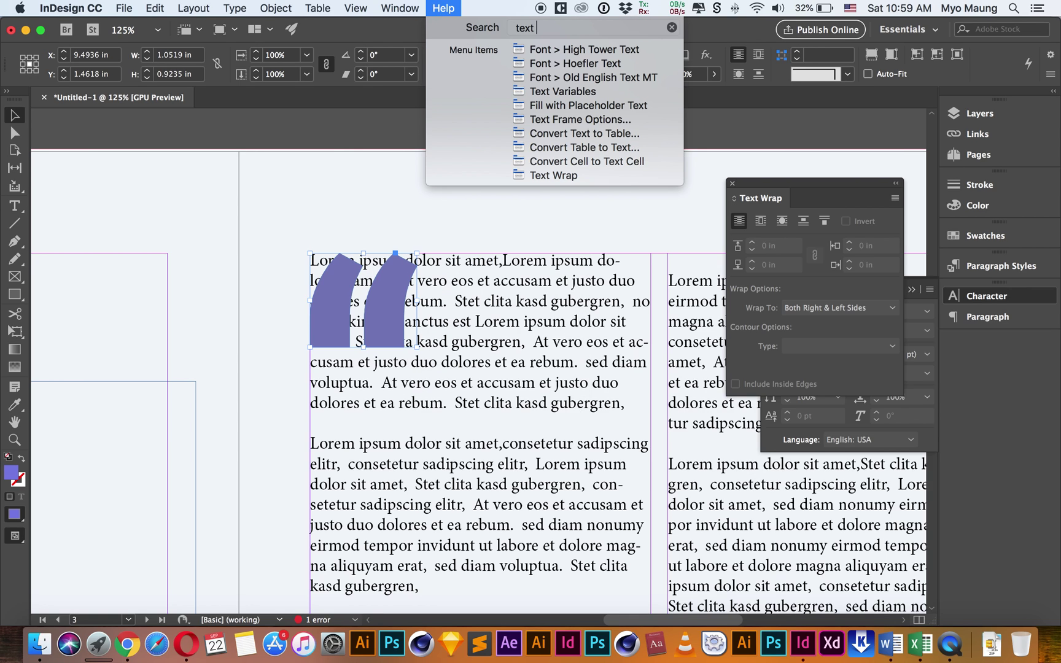
pyautogui.moveTo(546, 69)
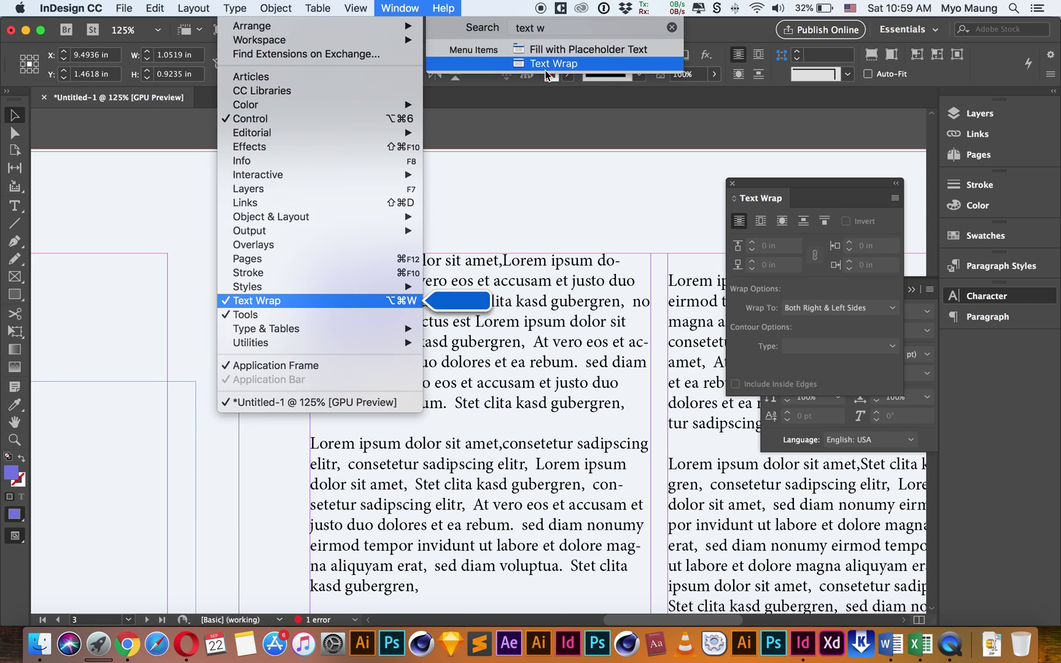
pyautogui.moveTo(391, 7)
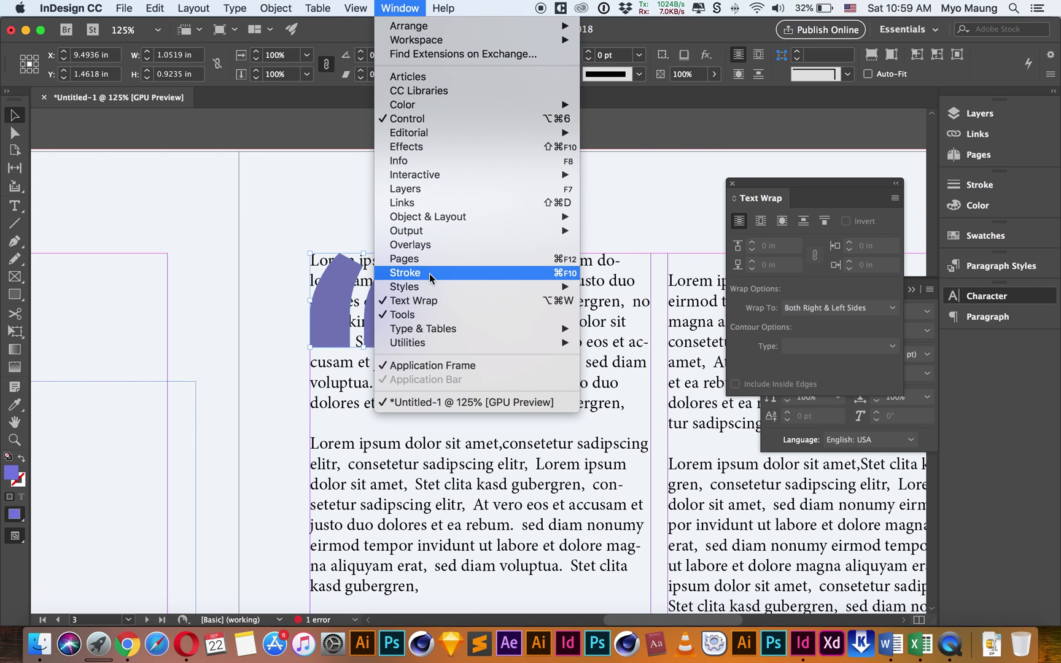
pyautogui.click(326, 198)
pyautogui.click(327, 197)
# Wrap the body text around the quotation mark's bounding box with a 0.05 in offset on all sides
pyautogui.click(386, 299)
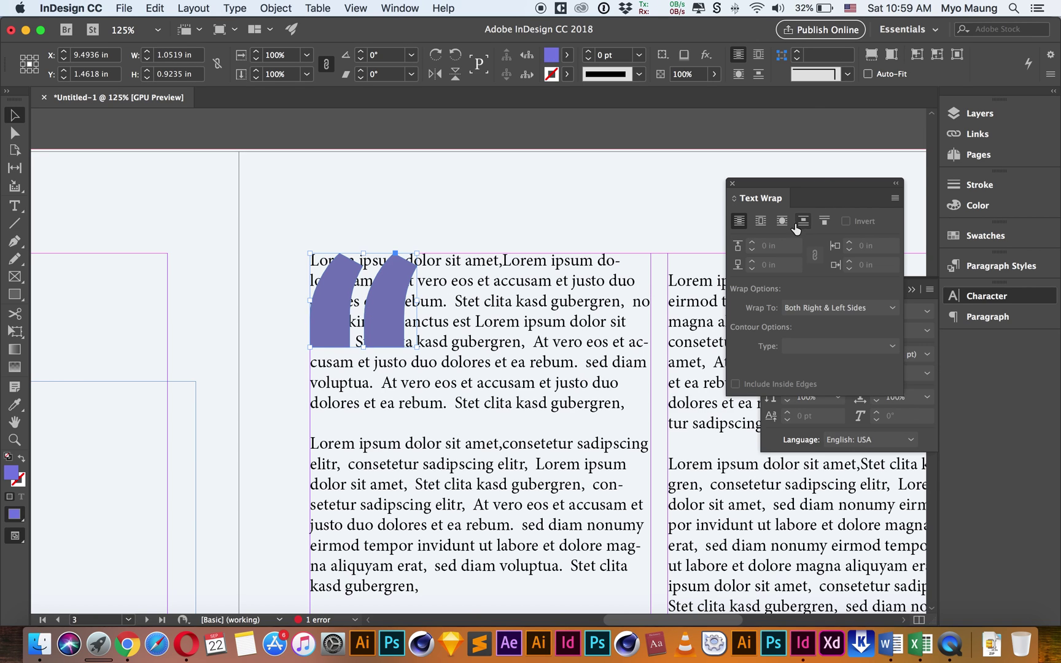
pyautogui.click(760, 220)
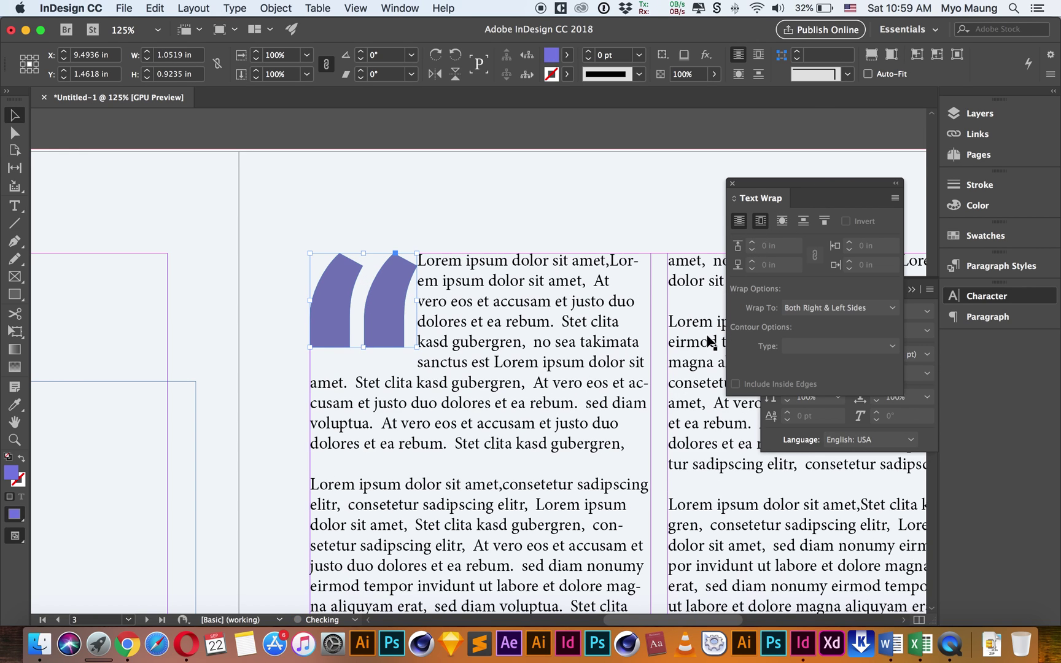
pyautogui.click(779, 246)
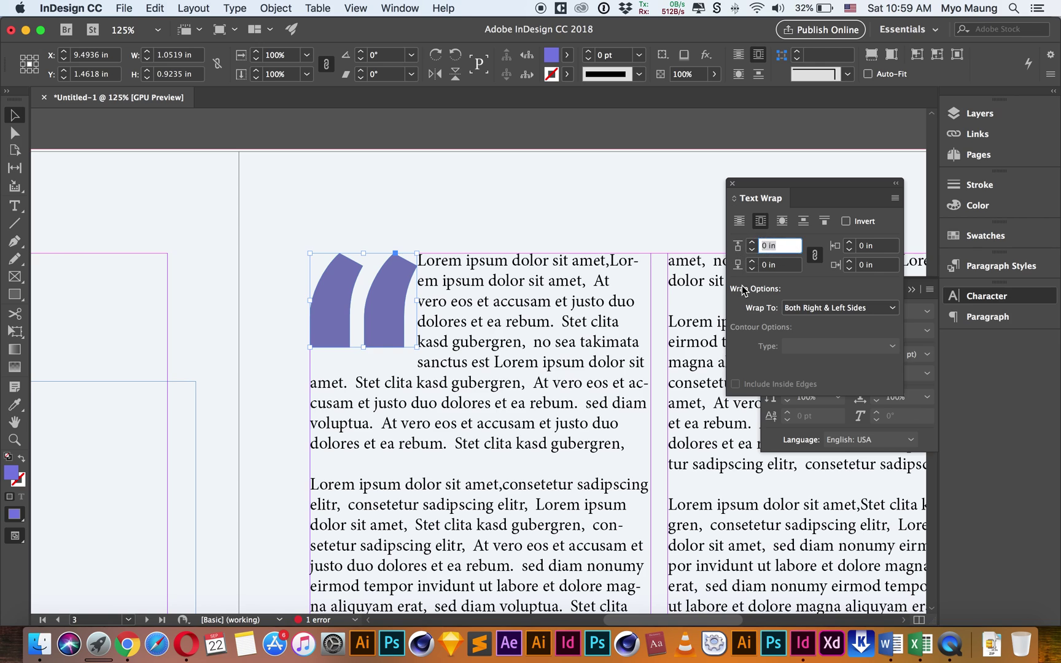
pyautogui.click(778, 265)
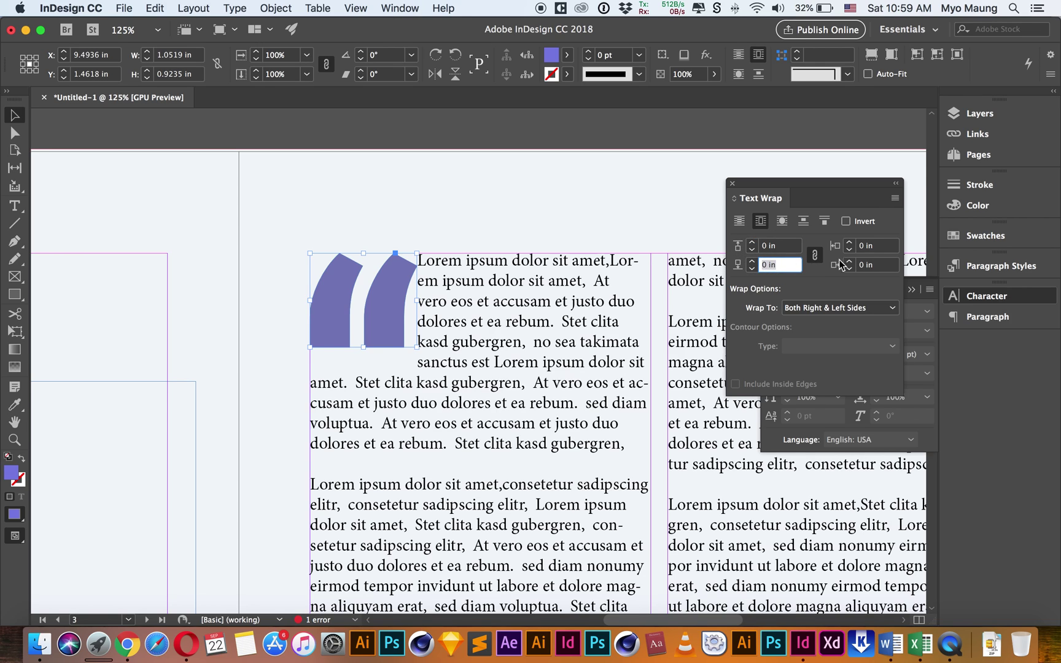
pyautogui.click(882, 246)
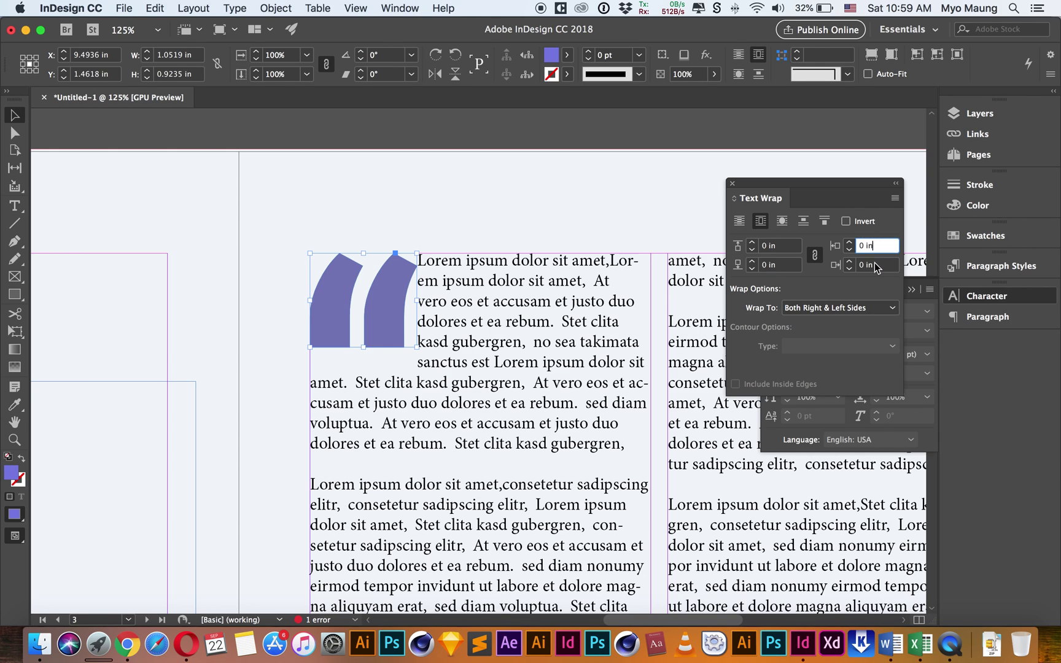
pyautogui.click(877, 265)
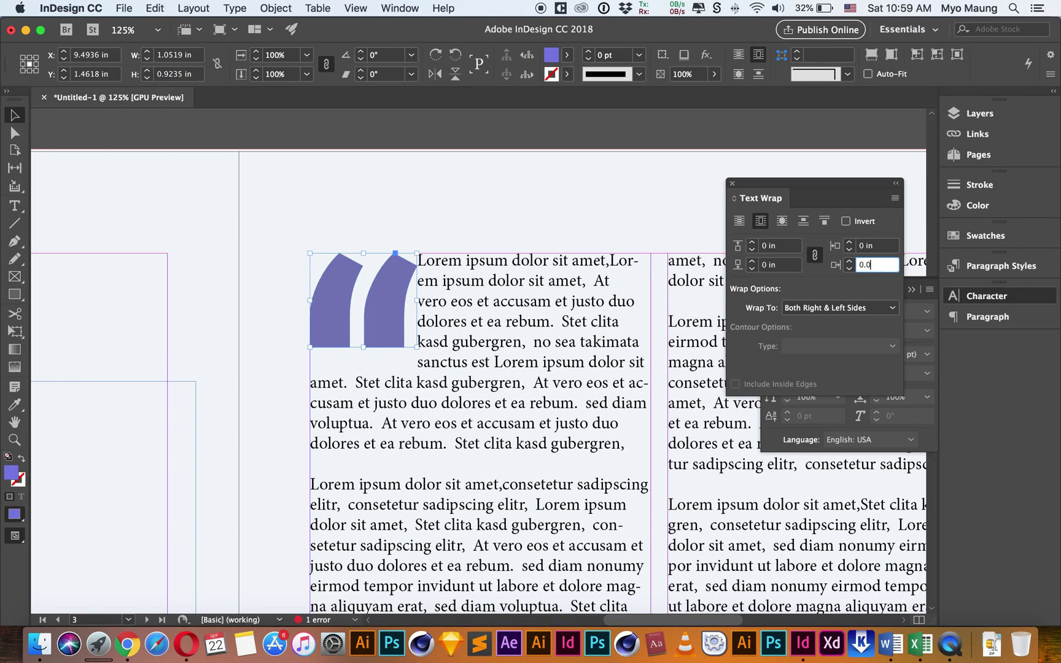
pyautogui.press('Return')
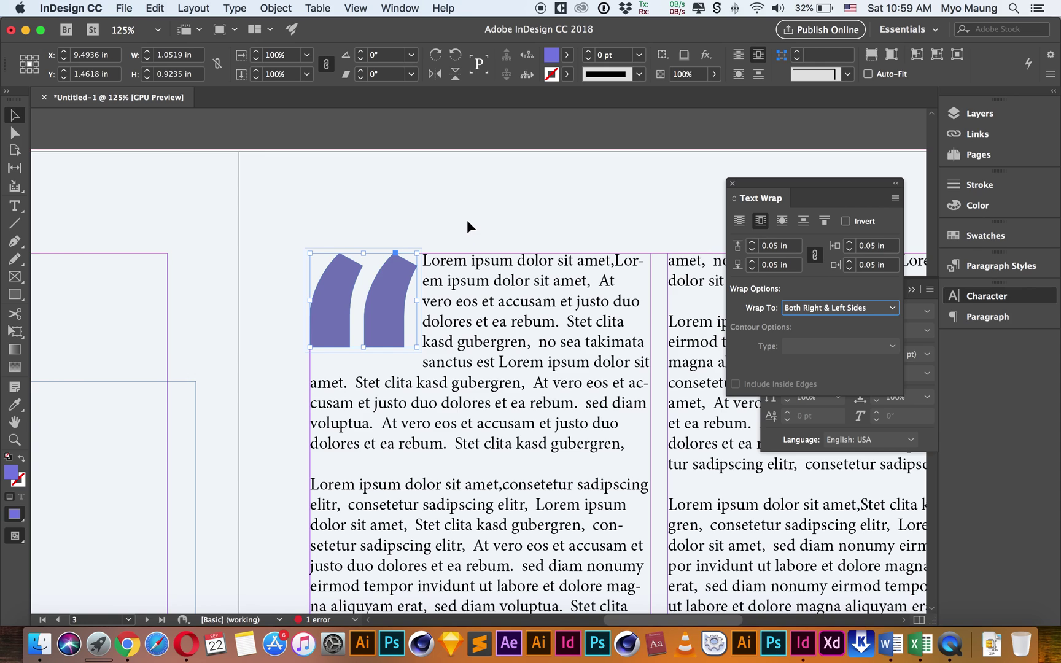
# Unlink the quotation mark's wrap offsets and set the top, bottom and left ones to 0 in
pyautogui.click(815, 255)
pyautogui.click(791, 247)
pyautogui.write('0')
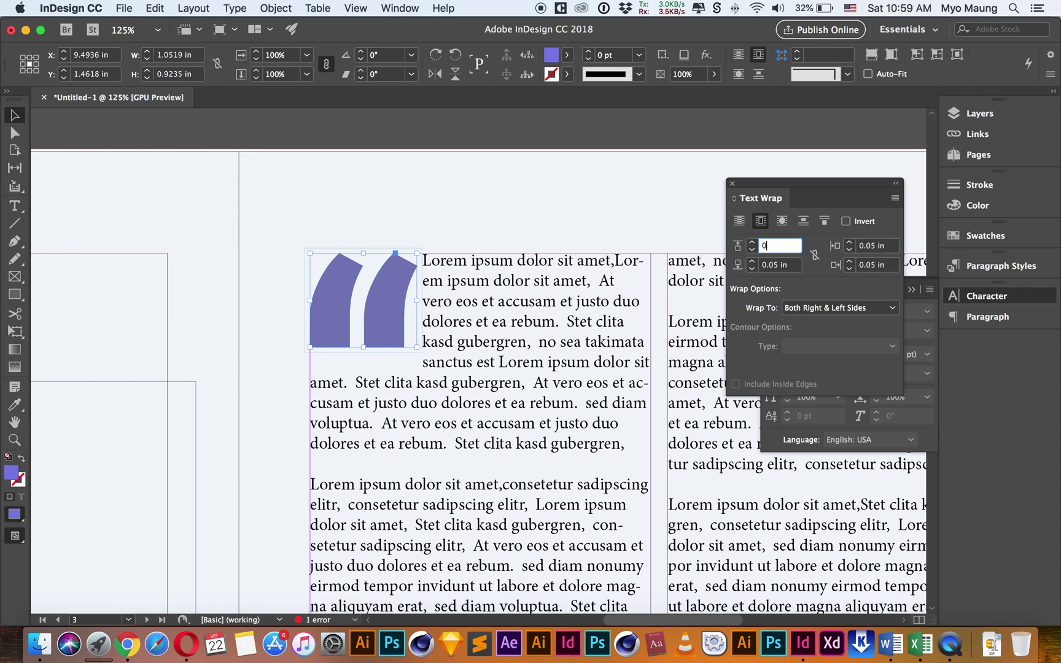
pyautogui.press('Tab')
pyautogui.write('0')
pyautogui.press('Tab')
pyautogui.press('Tab')
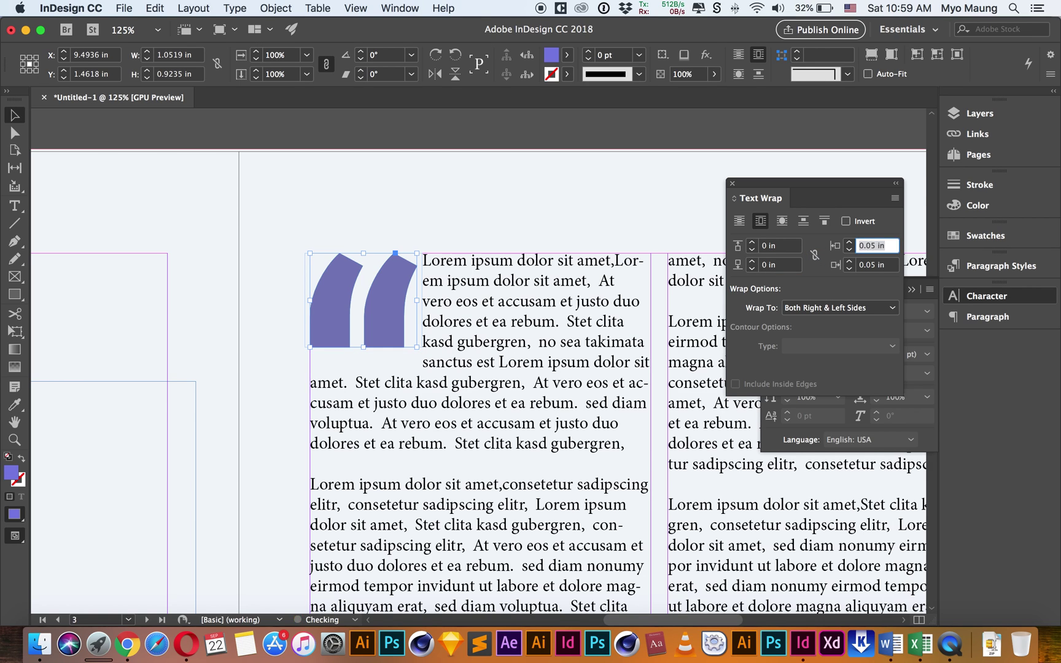
pyautogui.write('0')
pyautogui.press('Tab')
pyautogui.click(379, 221)
# Scale the quotation mark down proportionally to about 1.02 by 0.89 in, keeping its top-left corner in place
pyautogui.click(399, 289)
pyautogui.moveTo(416, 348); pyautogui.dragTo(409, 339)
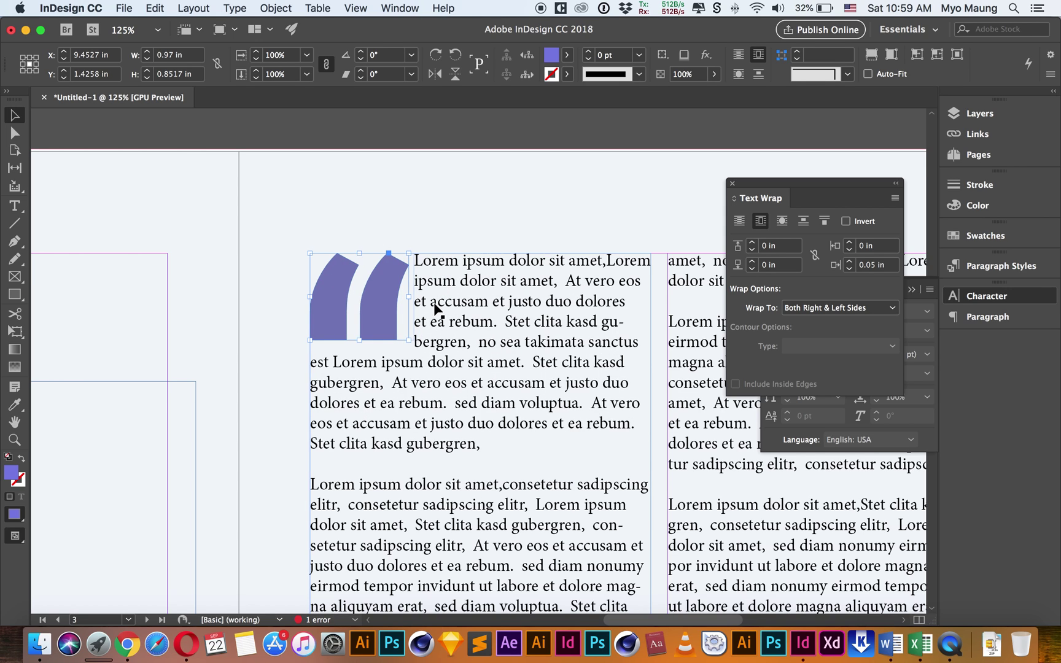
pyautogui.moveTo(409, 339); pyautogui.dragTo(410, 349)
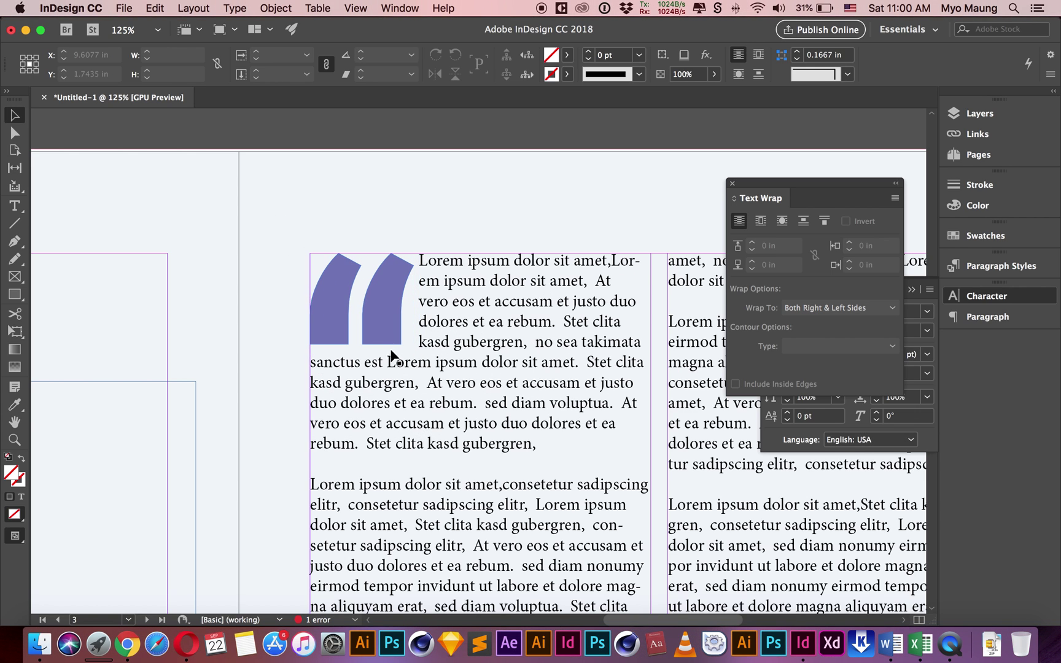
# Set the quotation mark's right text wrap offset to 0.09 in
pyautogui.tripleClick(887, 266)
pyautogui.write('0.09')
pyautogui.press('Return')
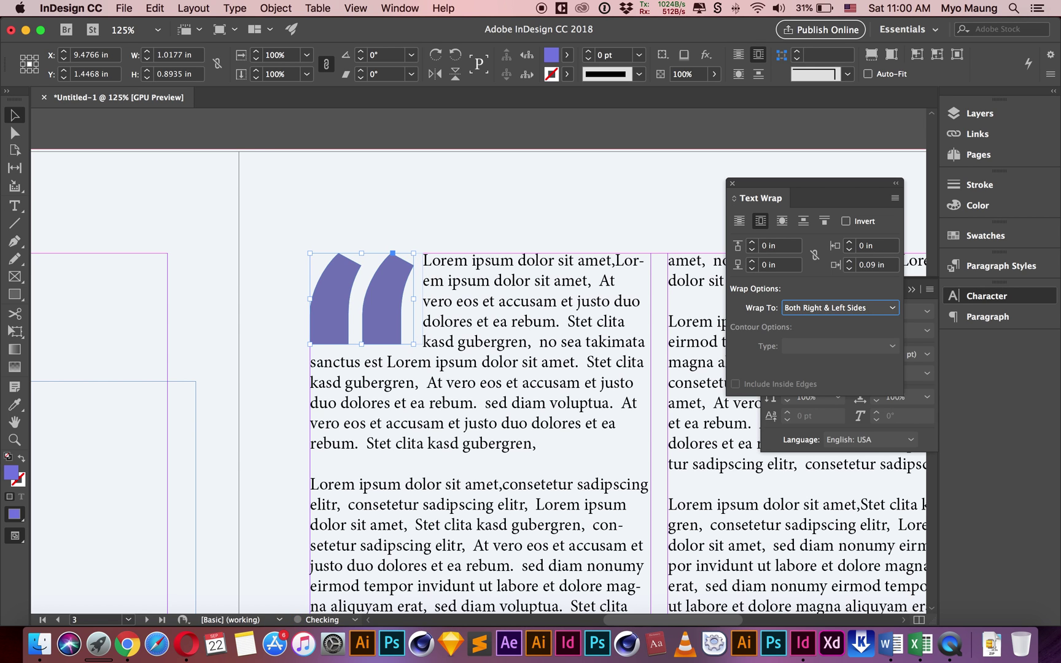
pyautogui.click(532, 229)
pyautogui.press('Tab')
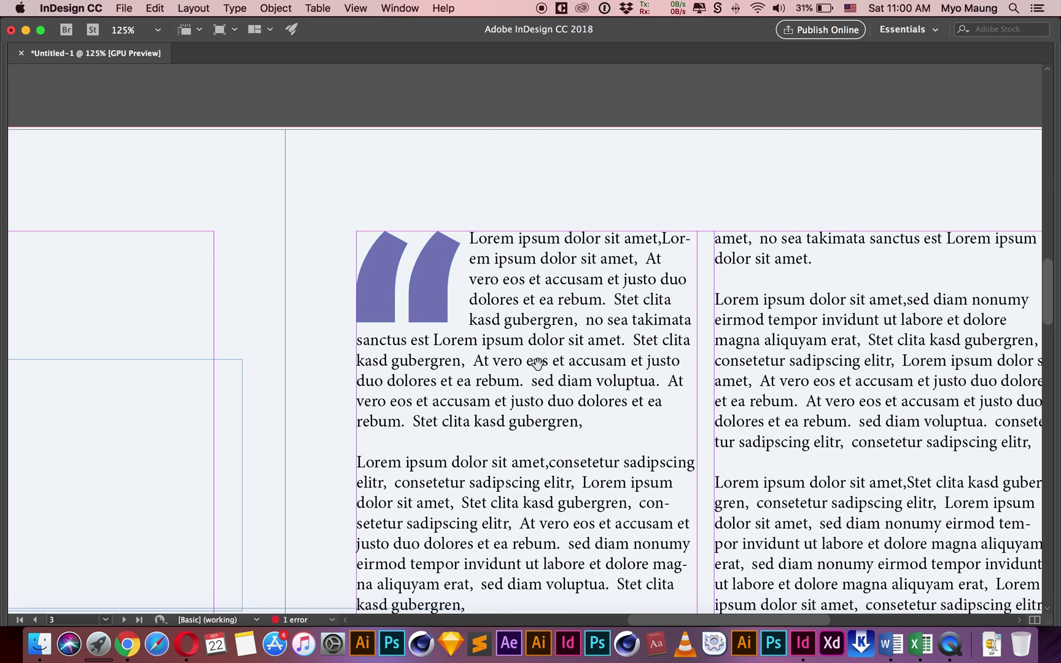
pyautogui.keyDown('alt'); pyautogui.keyDown('super'); pyautogui.click(571, 360); pyautogui.keyUp('super'); pyautogui.keyUp('alt')
pyautogui.press('Tab')
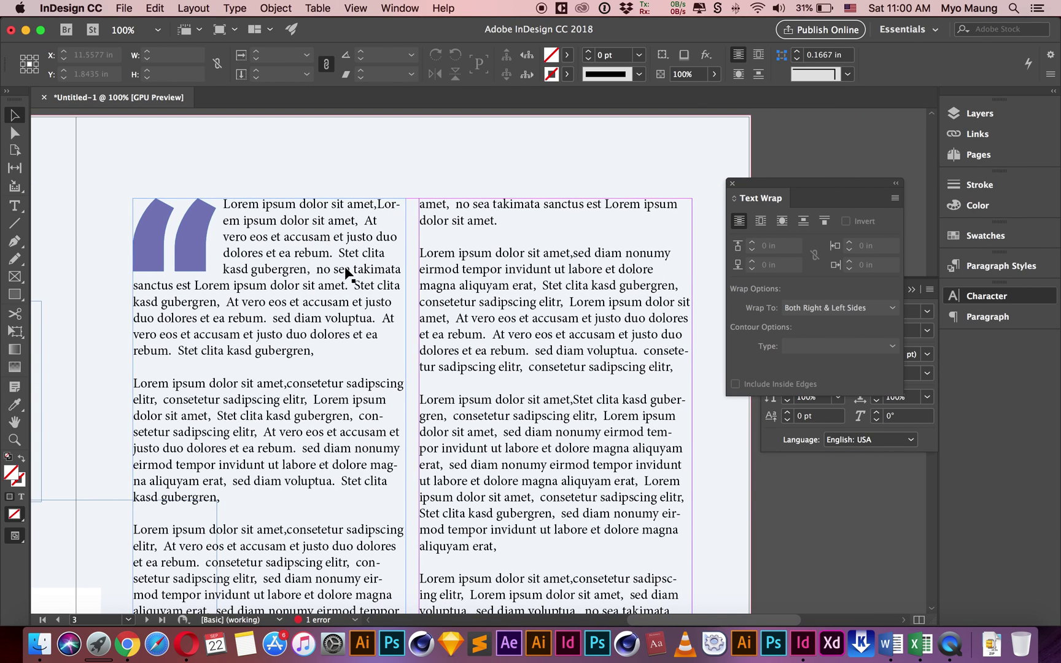
# Select all of the two-column body text and turn off hyphenation
pyautogui.doubleClick(347, 273)
pyautogui.press('super+a')
pyautogui.click(1001, 266)
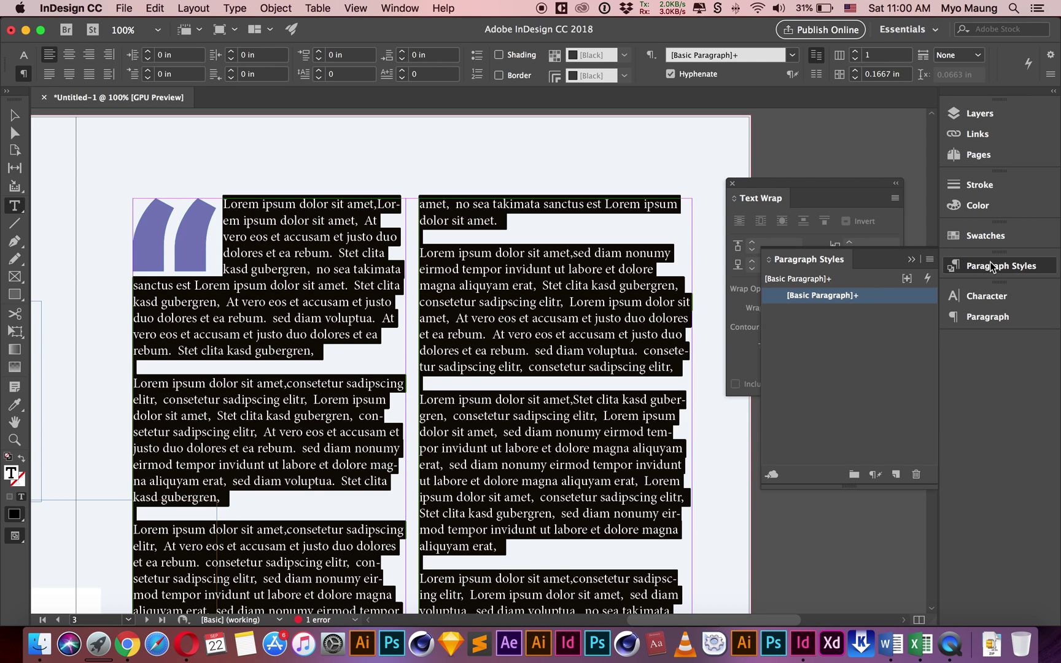
pyautogui.click(985, 317)
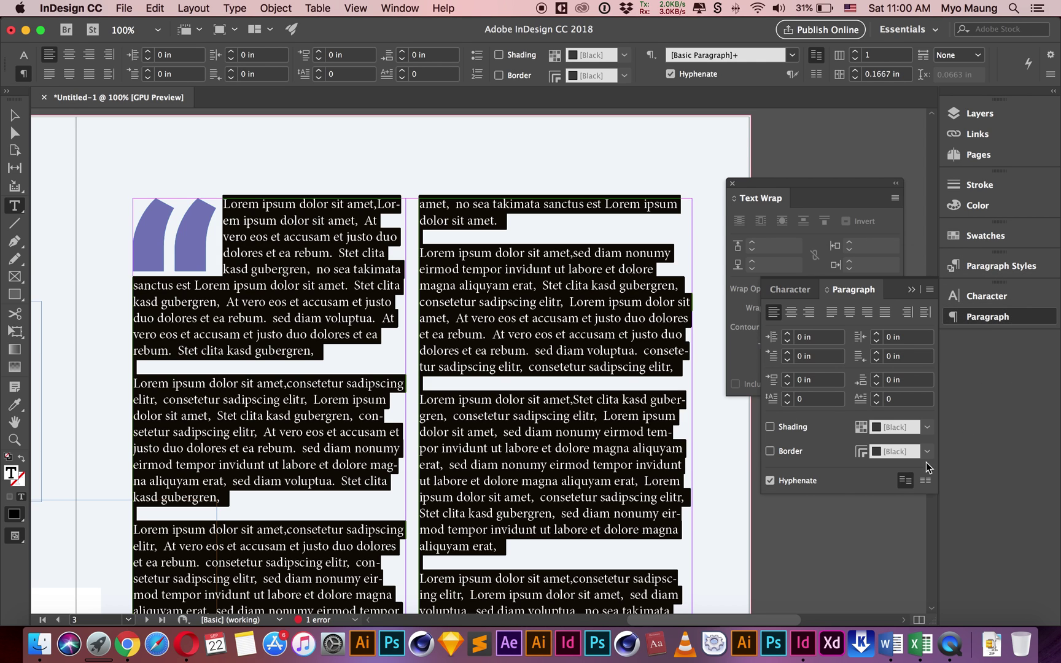
pyautogui.click(770, 481)
pyautogui.keyDown('super'); pyautogui.click(772, 521); pyautogui.keyUp('super')
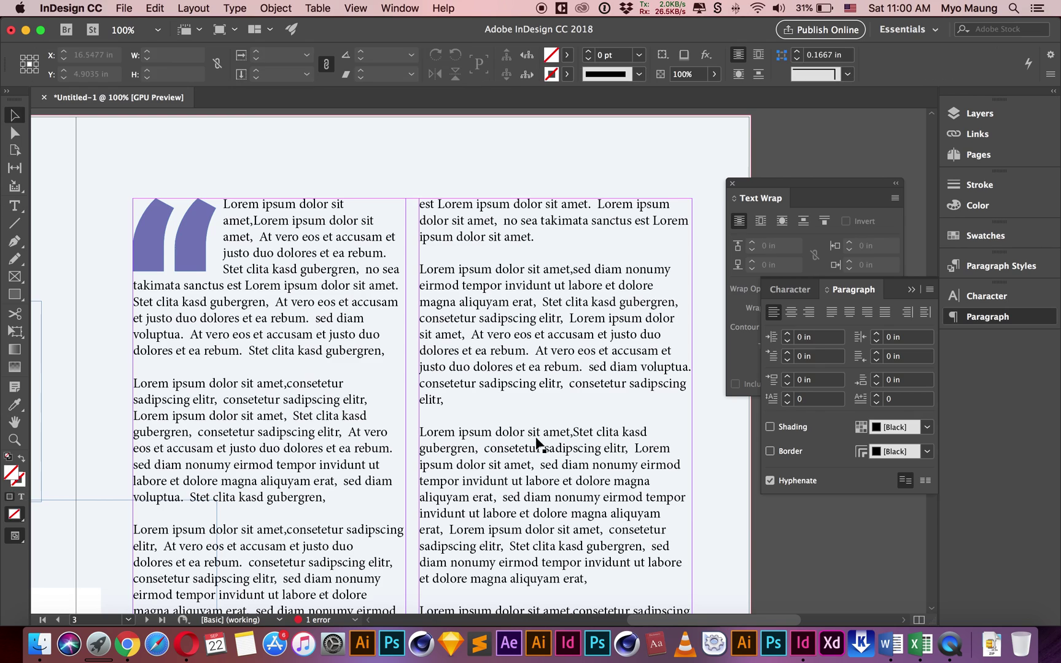
# Preview the spread without guides and examine how the illustration overlaps the first text column on page 3
pyautogui.press('w')
pyautogui.keyDown('alt'); pyautogui.keyDown('super'); pyautogui.click(499, 386); pyautogui.keyUp('super'); pyautogui.keyUp('alt')
pyautogui.scroll(-5, 491, 418)
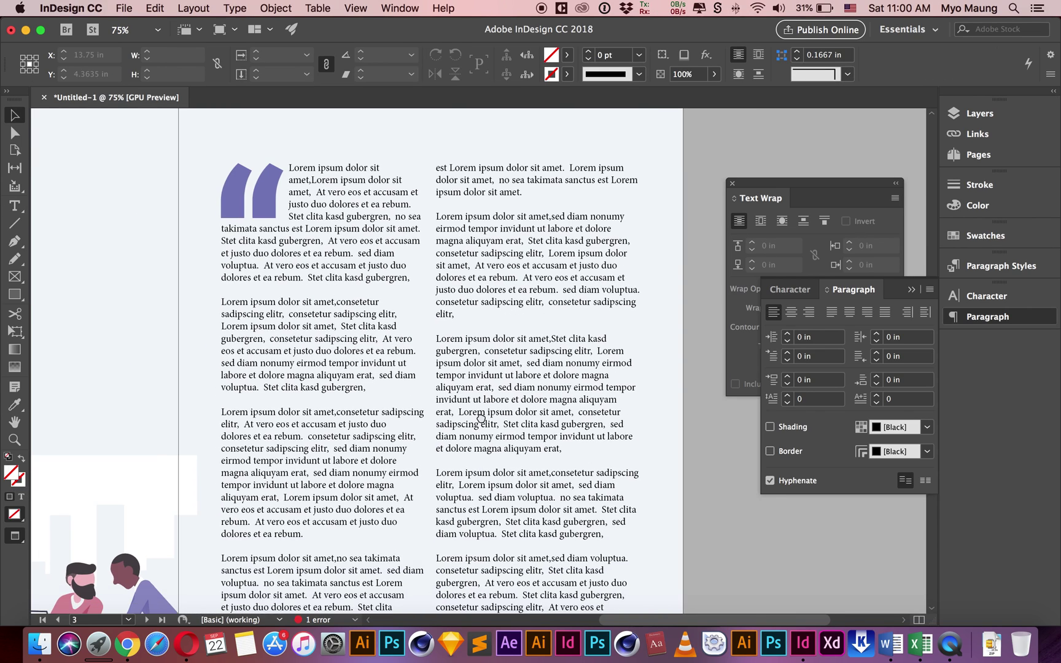
pyautogui.scroll(-3, 528, 295)
pyautogui.press('Tab')
pyautogui.hscroll(-5, 611, 360)
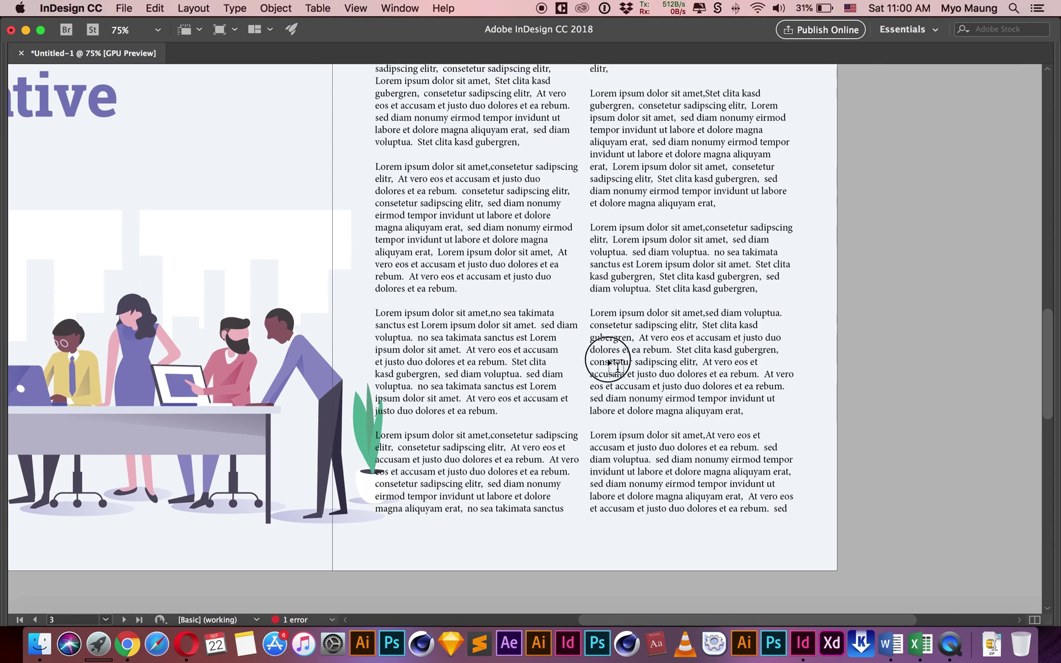
pyautogui.click(451, 263)
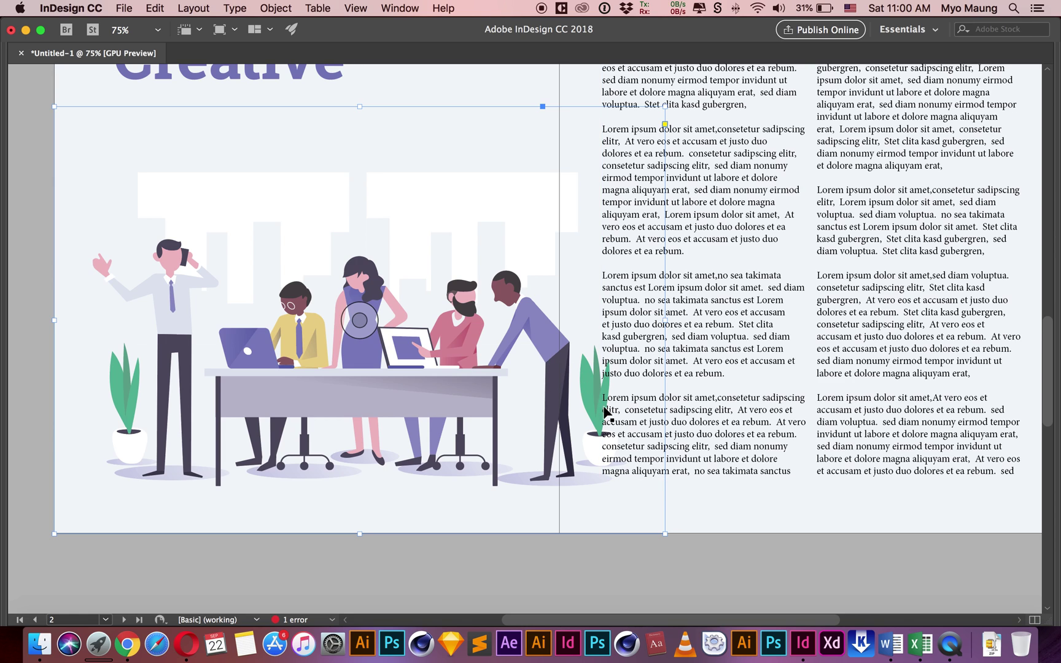
pyautogui.press('super+minus')
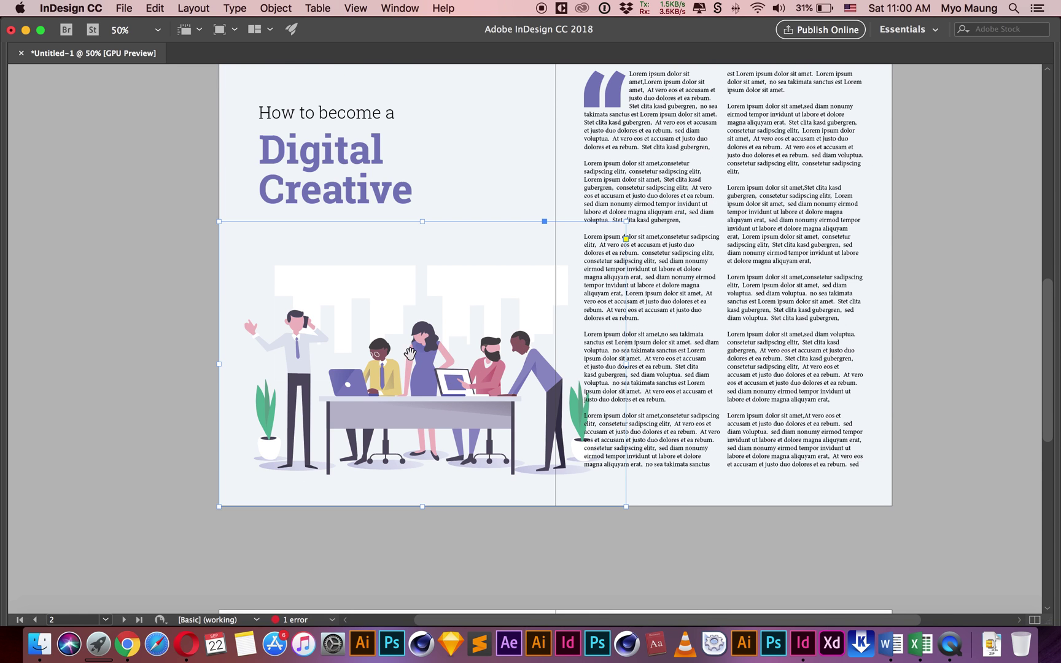
pyautogui.click(641, 513)
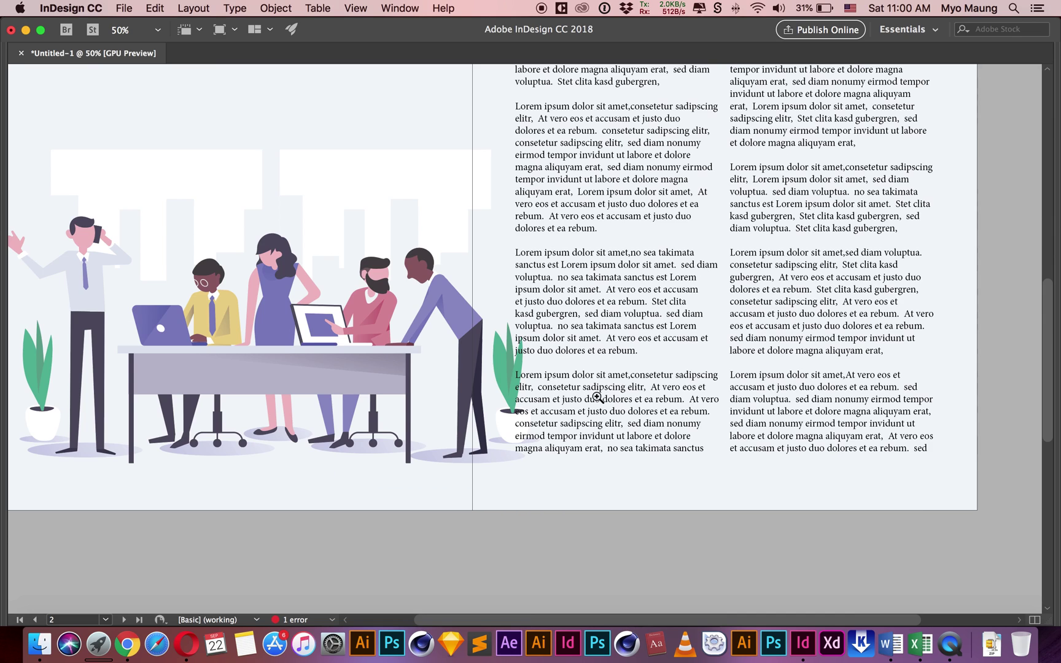
pyautogui.scroll(1, 592, 390)
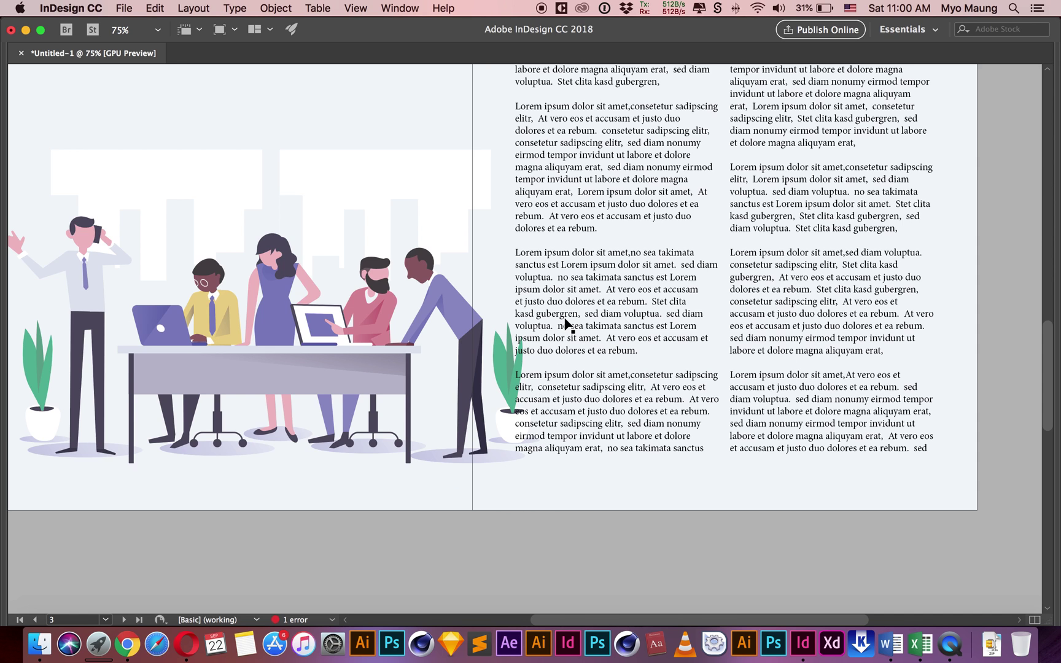
pyautogui.moveTo(532, 316); pyautogui.dragTo(659, 311)
pyautogui.keyDown('alt'); pyautogui.keyDown('super'); pyautogui.click(481, 285); pyautogui.keyUp('super'); pyautogui.keyUp('alt')
pyautogui.click(548, 278)
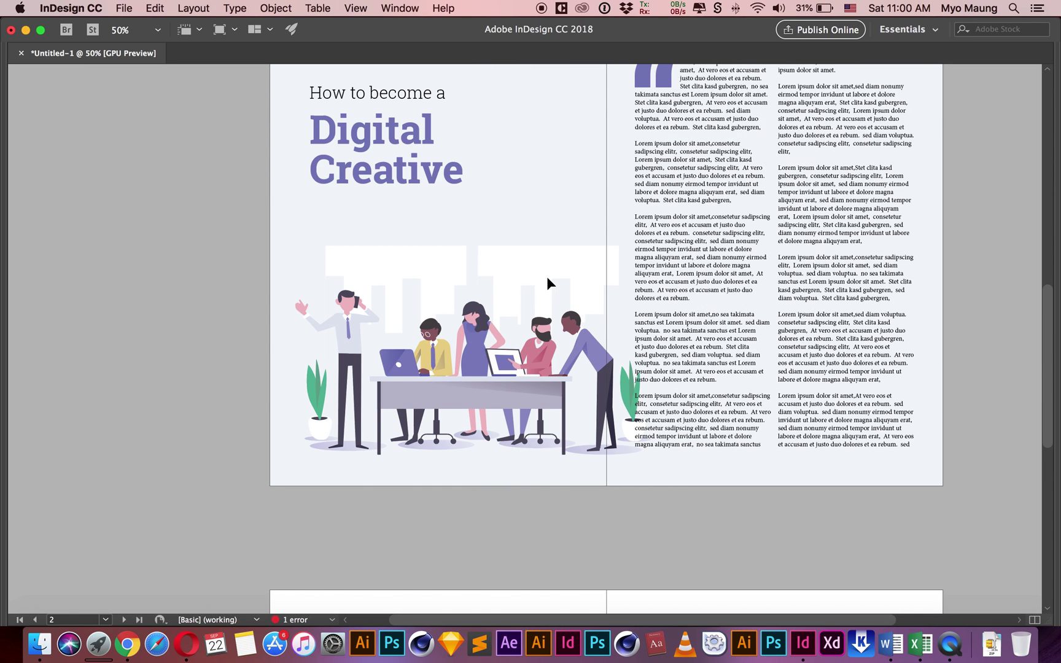
# Enlarge the illustration graphic slightly inside its frame, so the standing man and plant reach further onto page 3
pyautogui.doubleClick(672, 347)
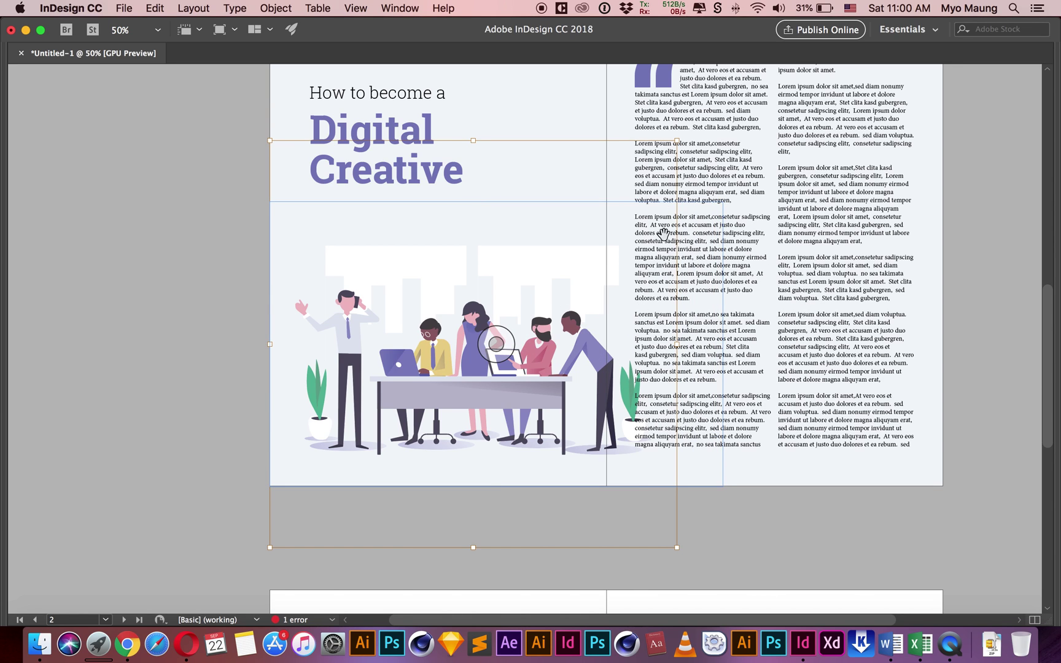
pyautogui.scroll(-1, 675, 378)
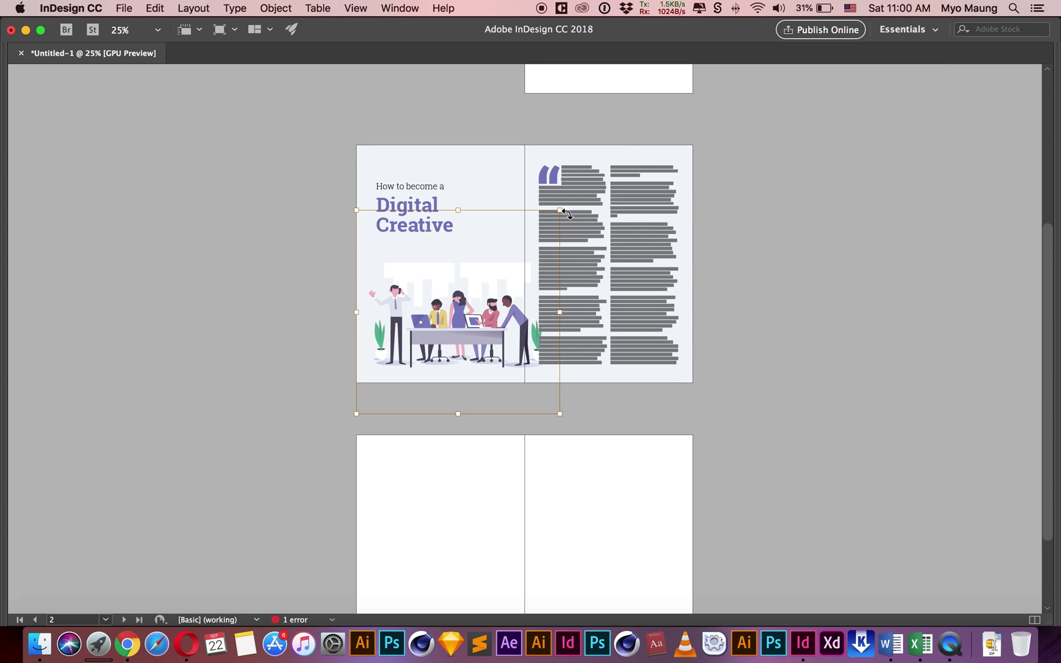
pyautogui.moveTo(560, 210); pyautogui.dragTo(573, 197)
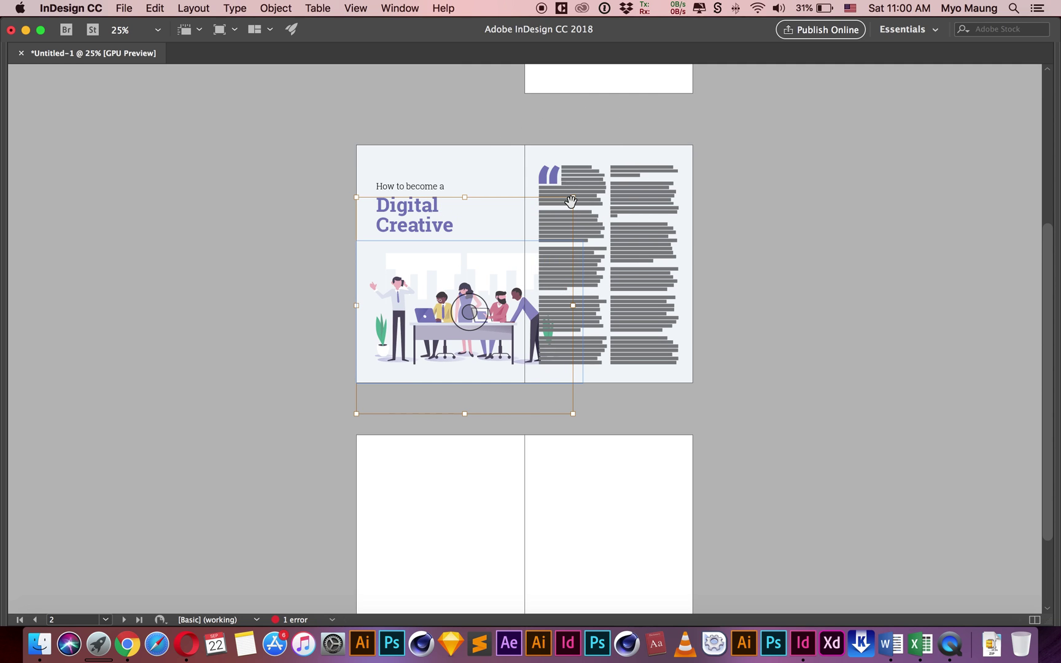
pyautogui.click(715, 249)
pyautogui.press('super+equal')
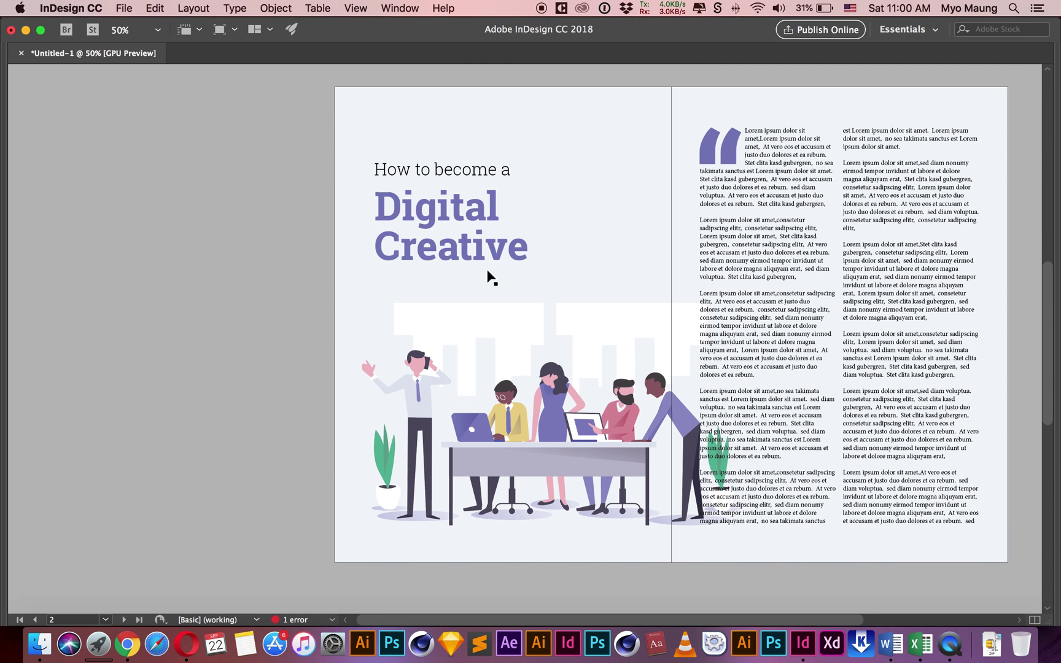
pyautogui.press('super+equal')
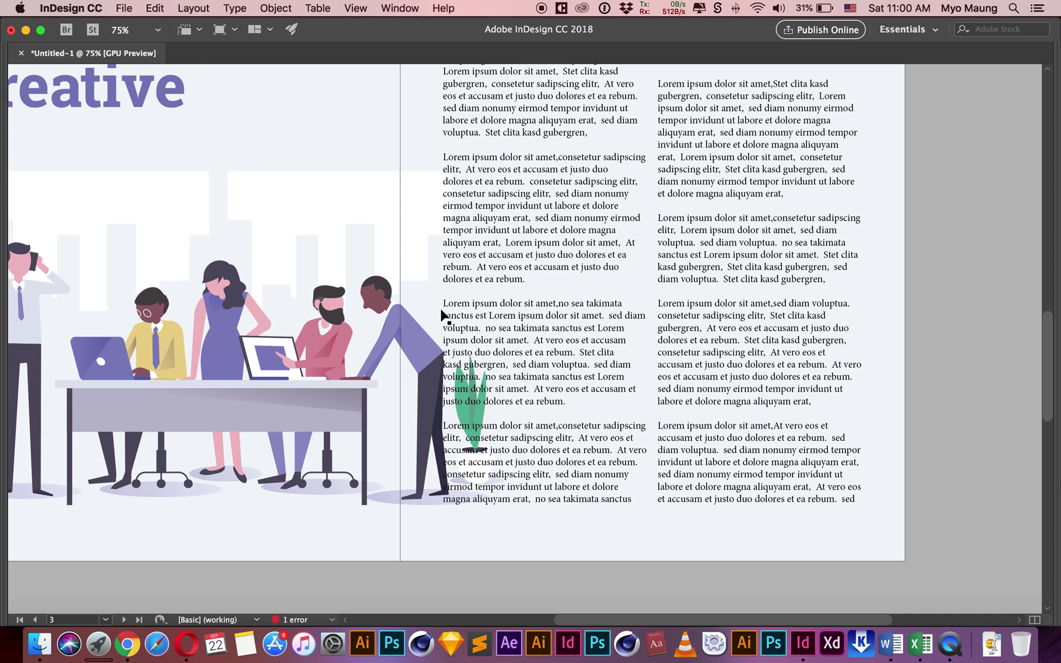
pyautogui.scroll(-2, 520, 481)
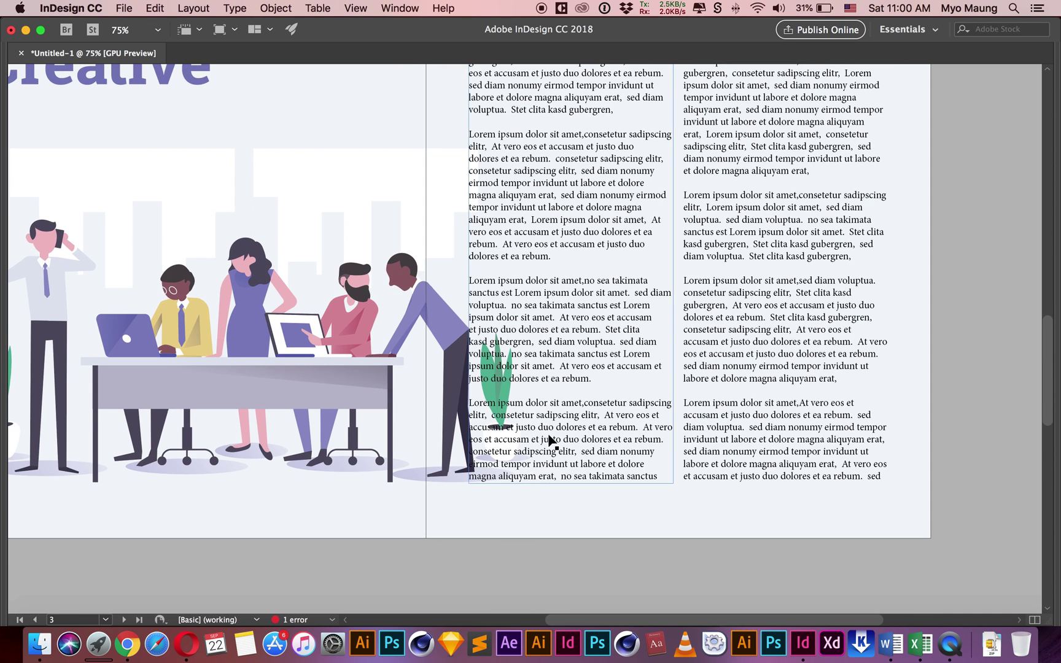
# Draw a closed curved Pen path about 1.63 by 5.14 in around the leaning man and the potted plant on page 3
pyautogui.press('Tab')
pyautogui.press('p')
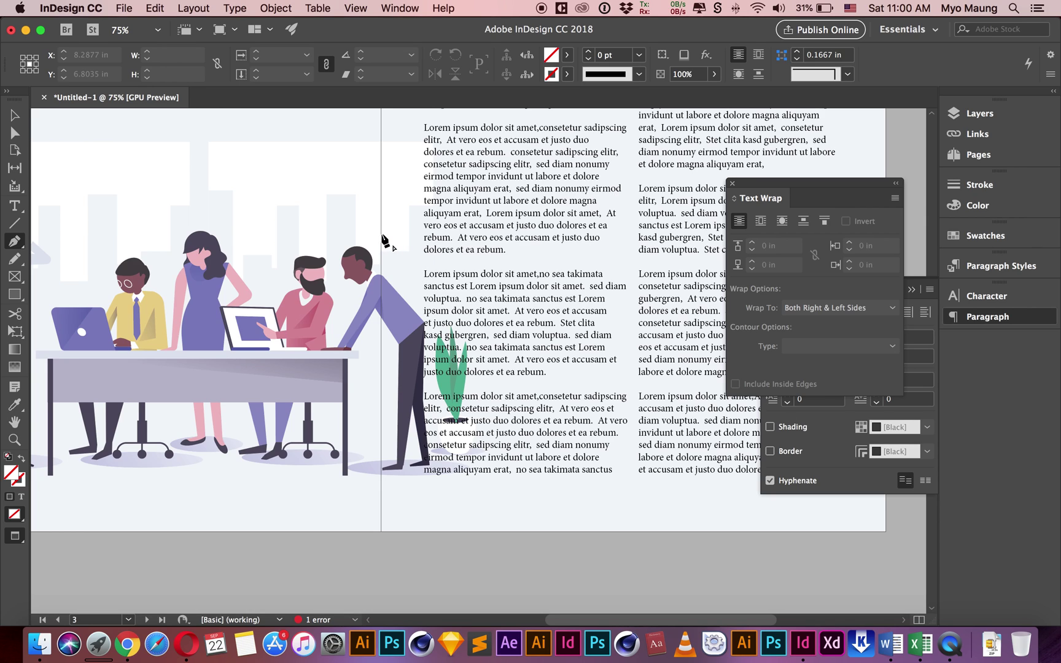
pyautogui.click(380, 242)
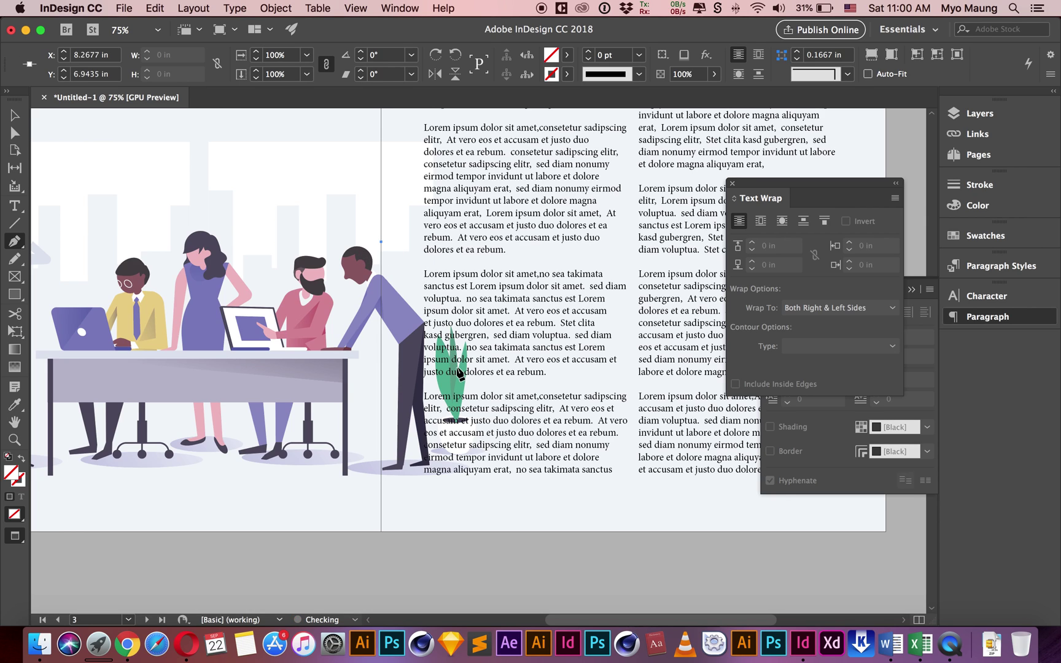
pyautogui.moveTo(457, 374); pyautogui.dragTo(454, 421)
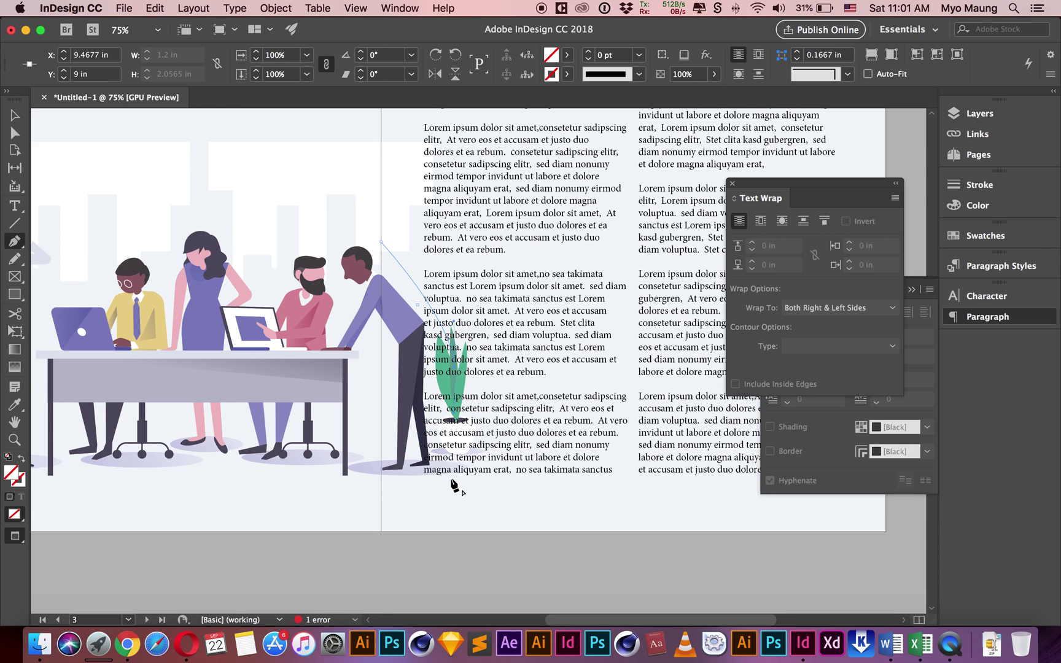
pyautogui.press('super+z')
pyautogui.moveTo(478, 341); pyautogui.dragTo(482, 366)
pyautogui.moveTo(479, 409); pyautogui.dragTo(479, 498)
pyautogui.moveTo(440, 547); pyautogui.dragTo(386, 555)
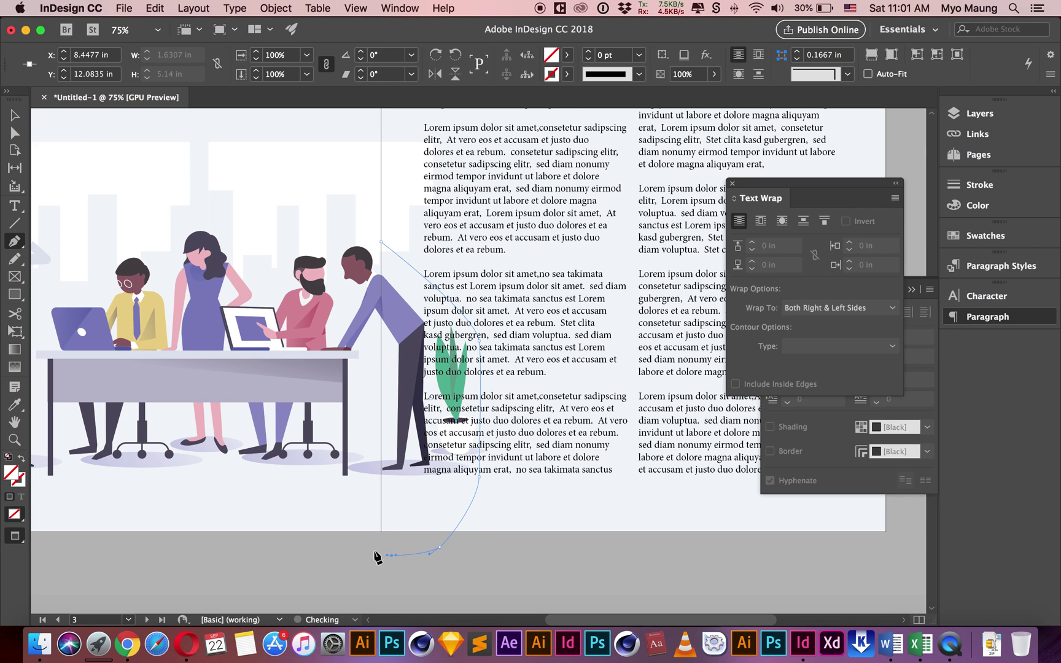
pyautogui.click(381, 241)
pyautogui.press('v')
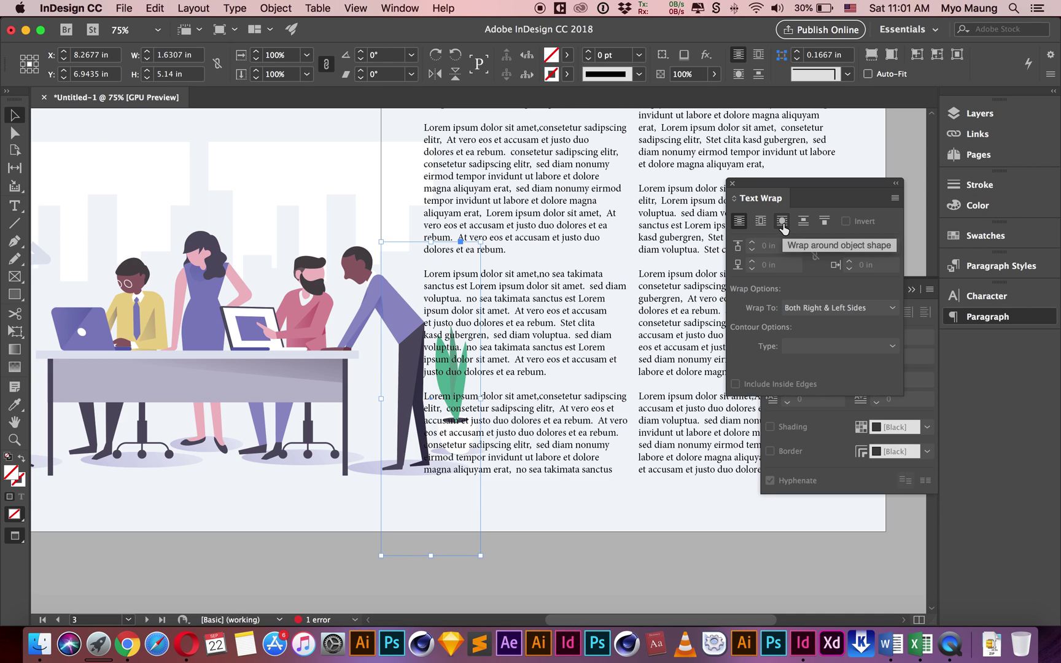
# Wrap the text around the drawn path's object shape, and nudge the path about 0.04 in right and 0.24 in down
pyautogui.click(782, 222)
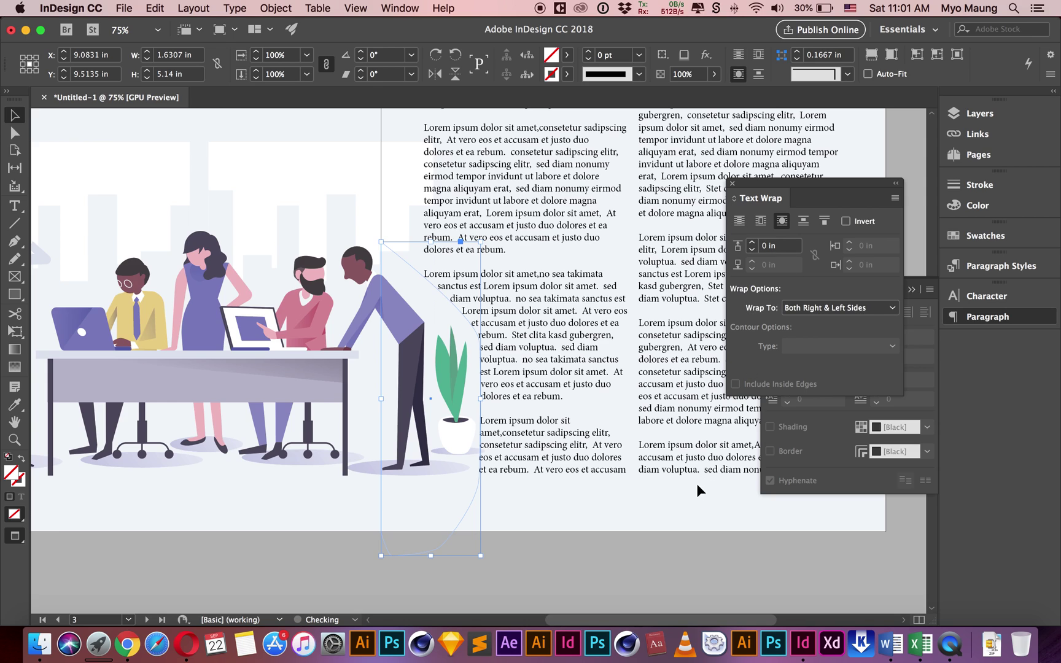
pyautogui.press('Right')
pyautogui.press('Right')
pyautogui.press('Down')
pyautogui.press('Down')
pyautogui.press('Down')
pyautogui.press('Down')
pyautogui.press('Down')
pyautogui.press('Down')
pyautogui.press('Down')
pyautogui.press('Down')
pyautogui.press('Down')
pyautogui.press('Down')
pyautogui.press('Down')
pyautogui.press('Down')
pyautogui.press('Down')
pyautogui.press('Down')
pyautogui.press('Down')
pyautogui.press('Down')
pyautogui.press('Down')
pyautogui.press('Right')
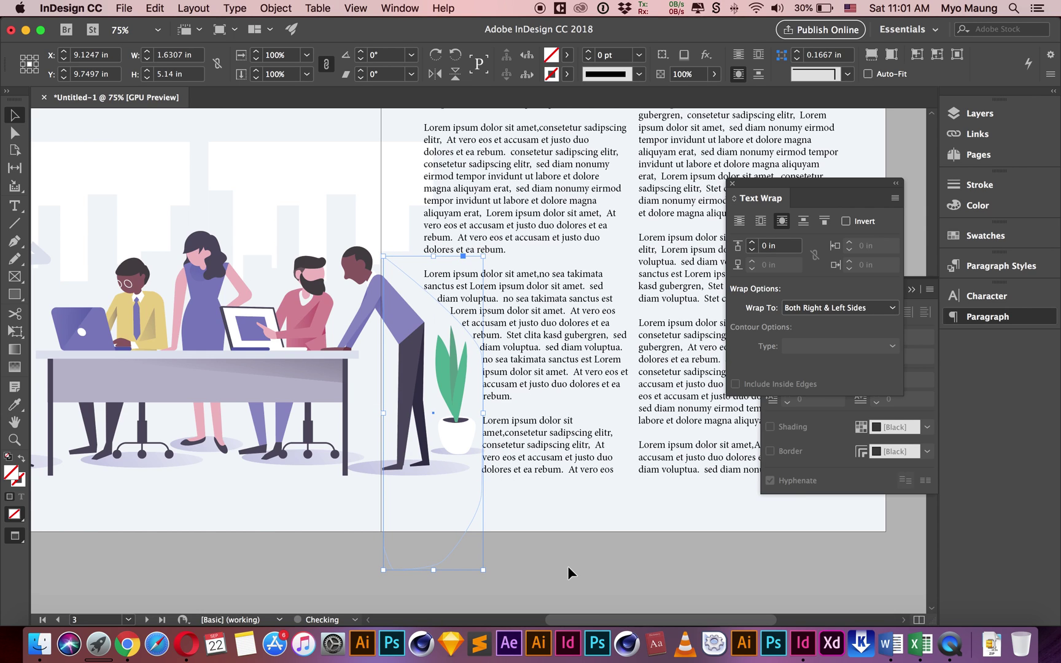
pyautogui.click(579, 570)
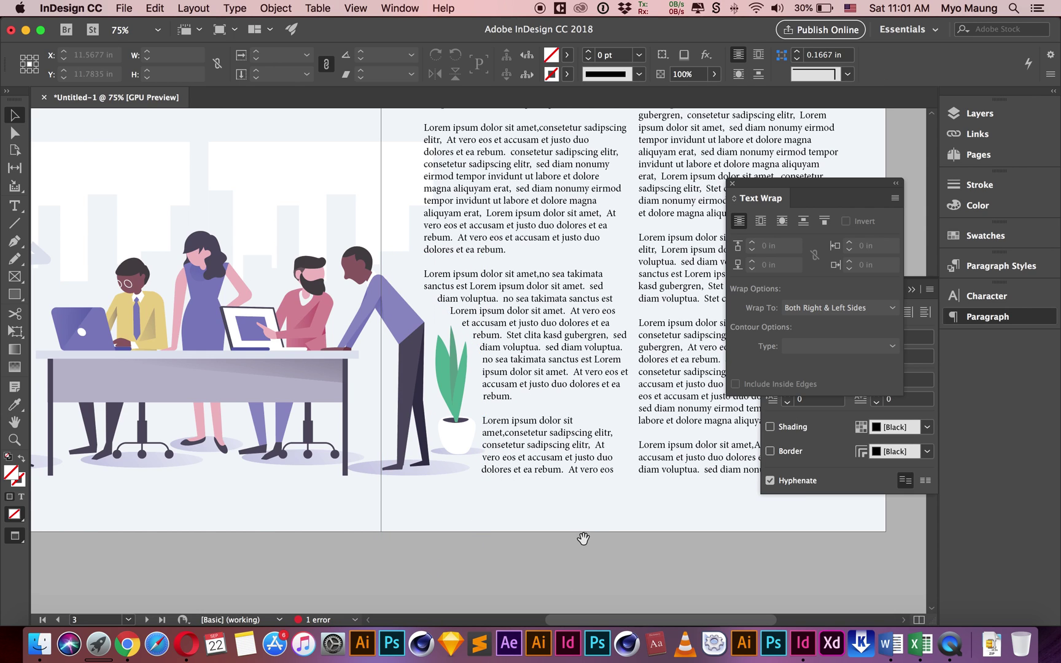
# Nudge the wrap path slightly further right and up to refine the text flow beside the plant, and review the whole spread
pyautogui.click(417, 288)
pyautogui.press('Right')
pyautogui.press('Right')
pyautogui.press('Right')
pyautogui.press('Right')
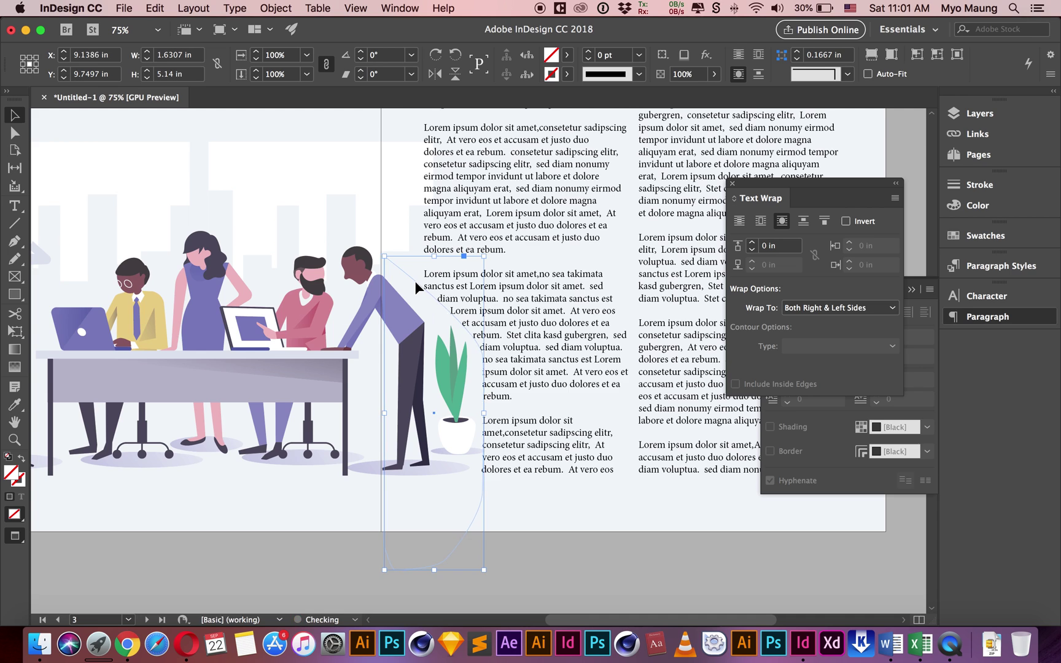
pyautogui.press('Up')
pyautogui.press('Up')
pyautogui.press('Up')
pyautogui.press('Up')
pyautogui.press('Up')
pyautogui.press('Right')
pyautogui.press('Up')
pyautogui.press('Up')
pyautogui.press('Up')
pyautogui.click(590, 572)
pyautogui.moveTo(526, 406); pyautogui.dragTo(496, 421)
pyautogui.press('super+minus')
pyautogui.moveTo(559, 279); pyautogui.dragTo(571, 393)
pyautogui.moveTo(533, 442); pyautogui.dragTo(596, 366)
pyautogui.press('Tab')
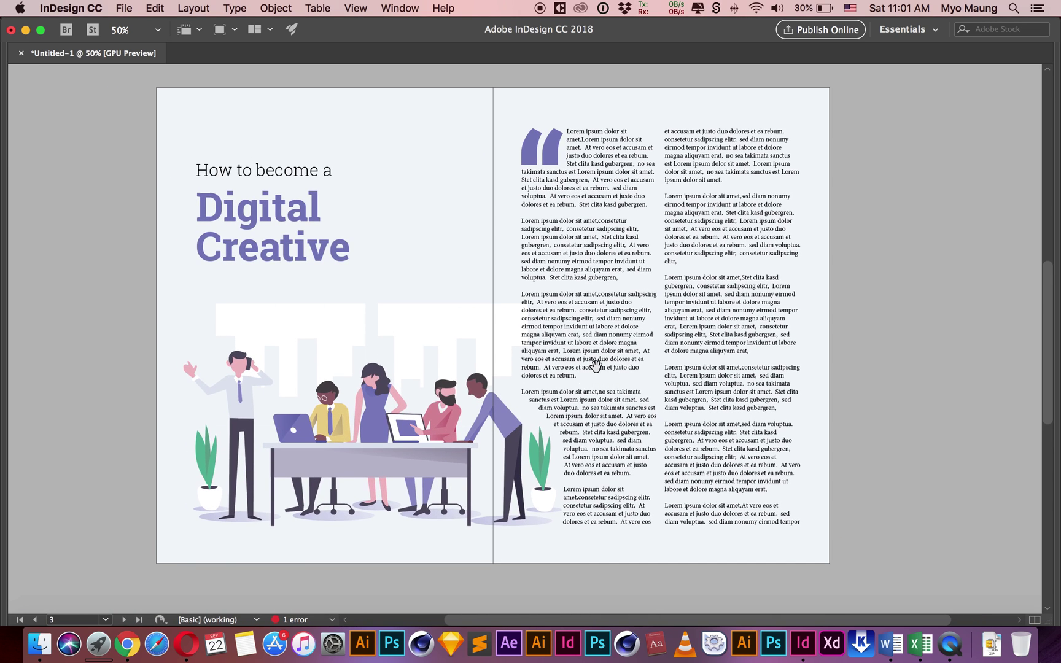